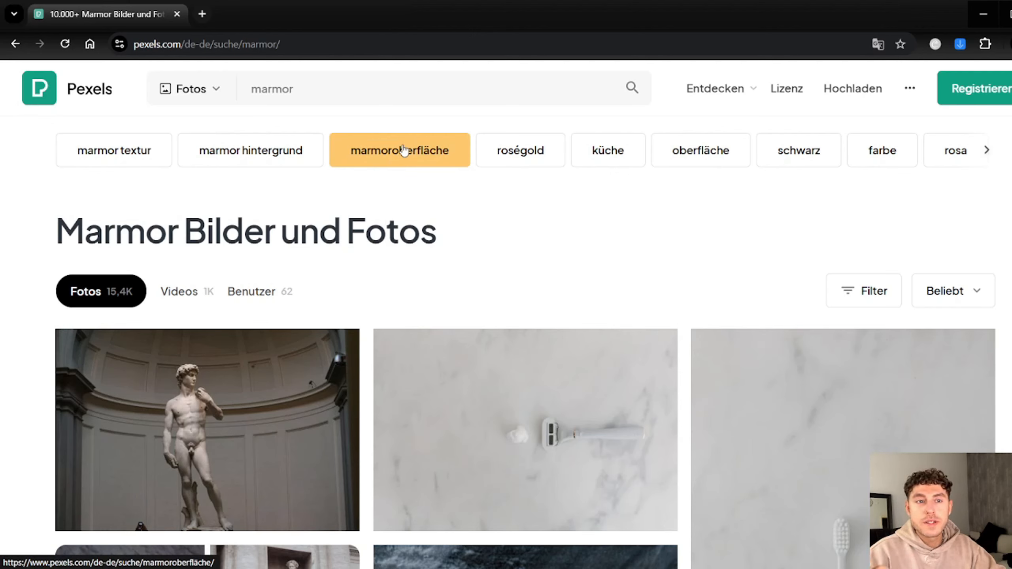
Step: Switch the Pexels search from photos to videos, search for "city" and browse the results
click(211, 95)
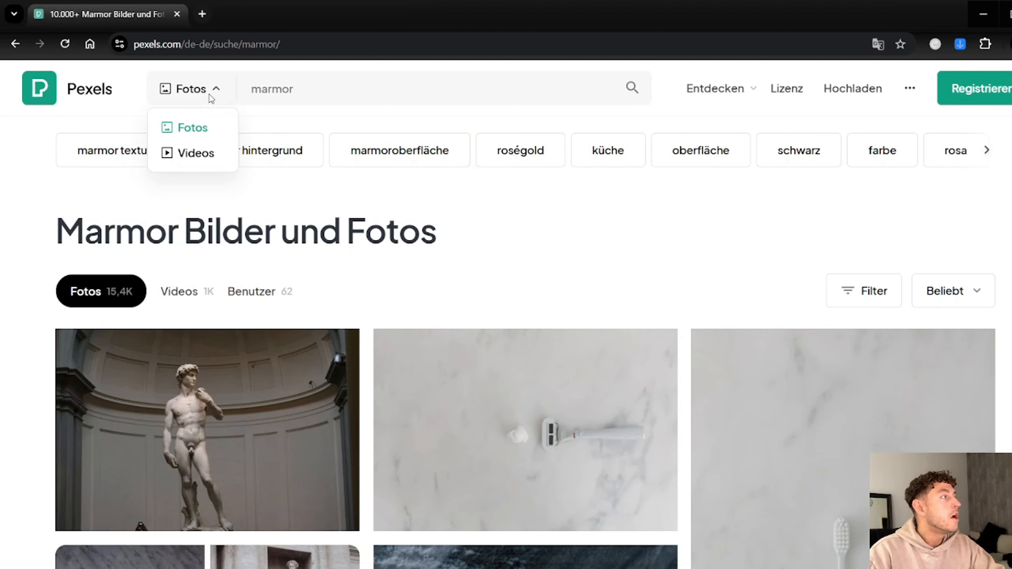
click(210, 156)
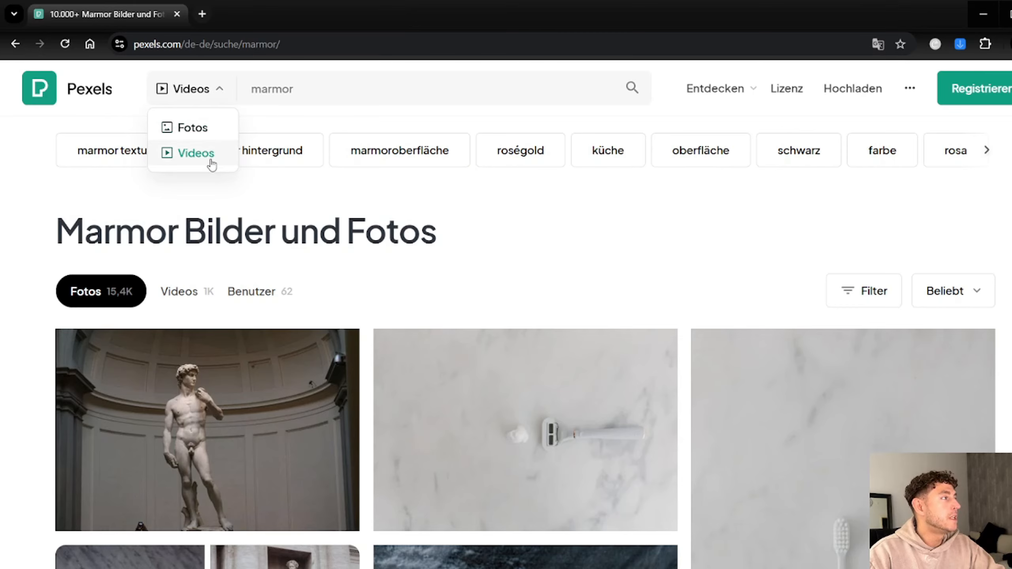
click(322, 90)
text(city)
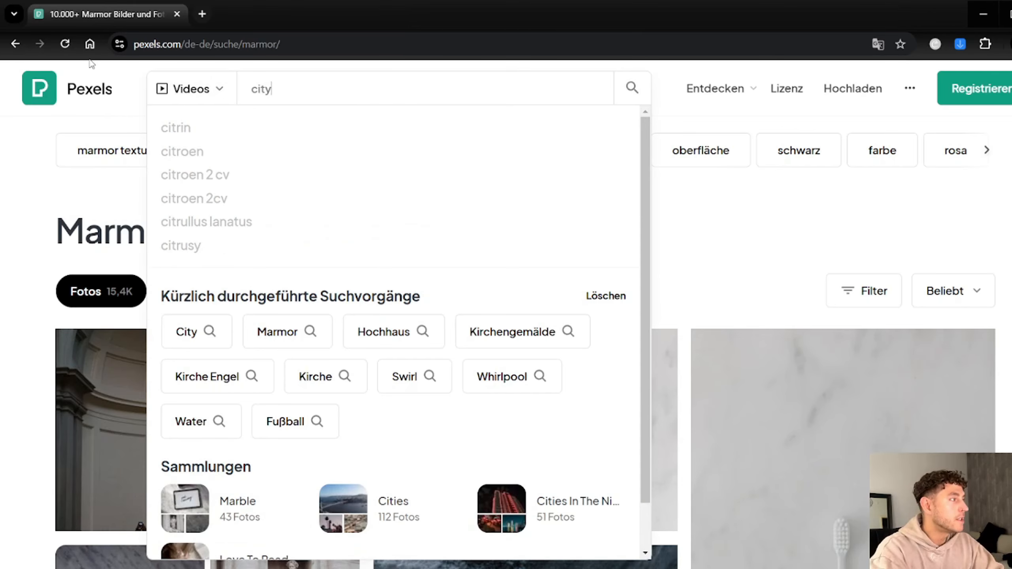
key(Return)
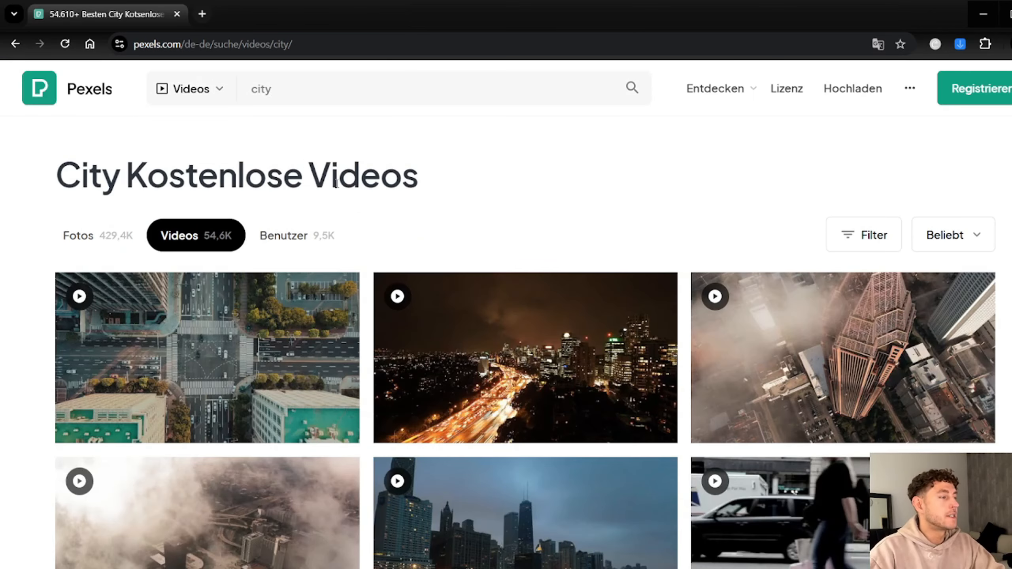
scroll(648, 207, down, 10)
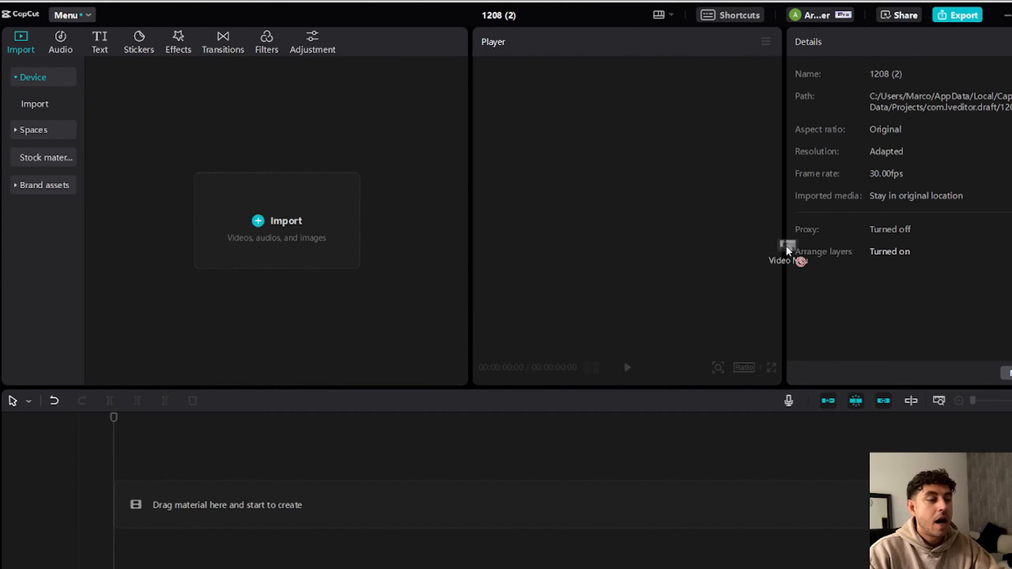
Step: In CapCut, import Video Neu.mov and place it at the start of the empty timeline
drag(793, 256, 184, 238)
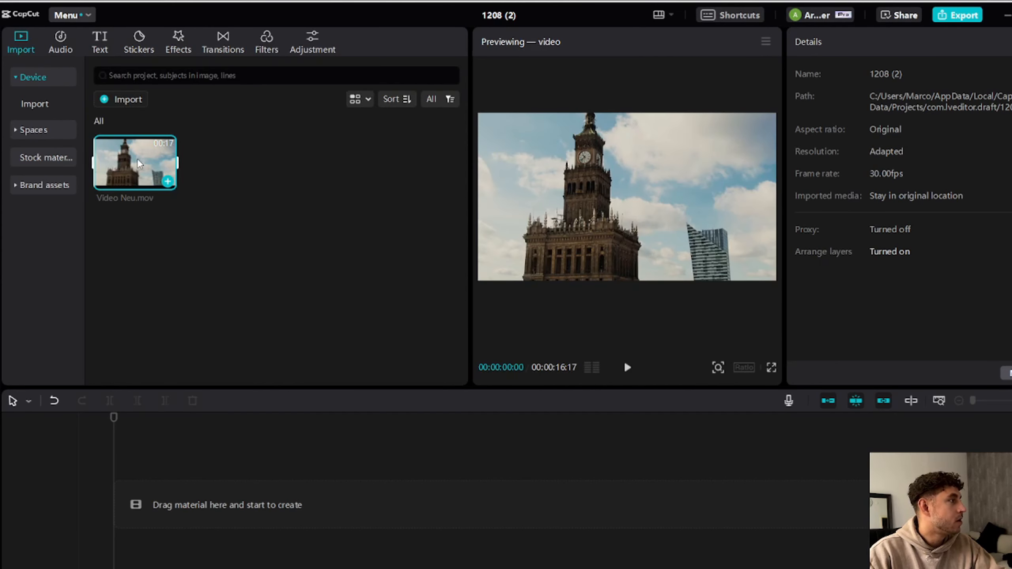
drag(137, 160, 136, 518)
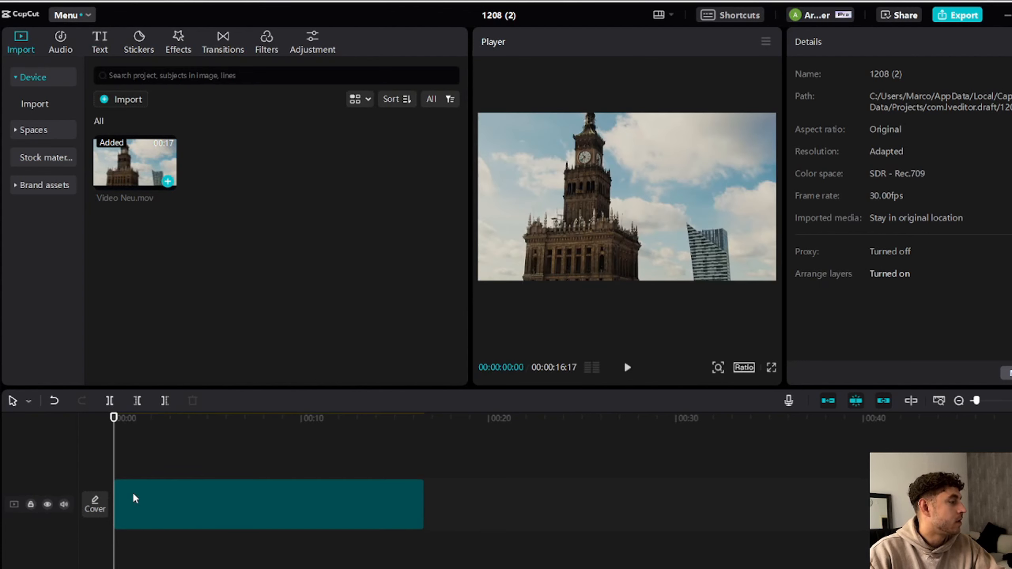
Step: Set the project's aspect ratio to 9:16 and reframe the clip with 322% scale and an X position of -734
click(742, 370)
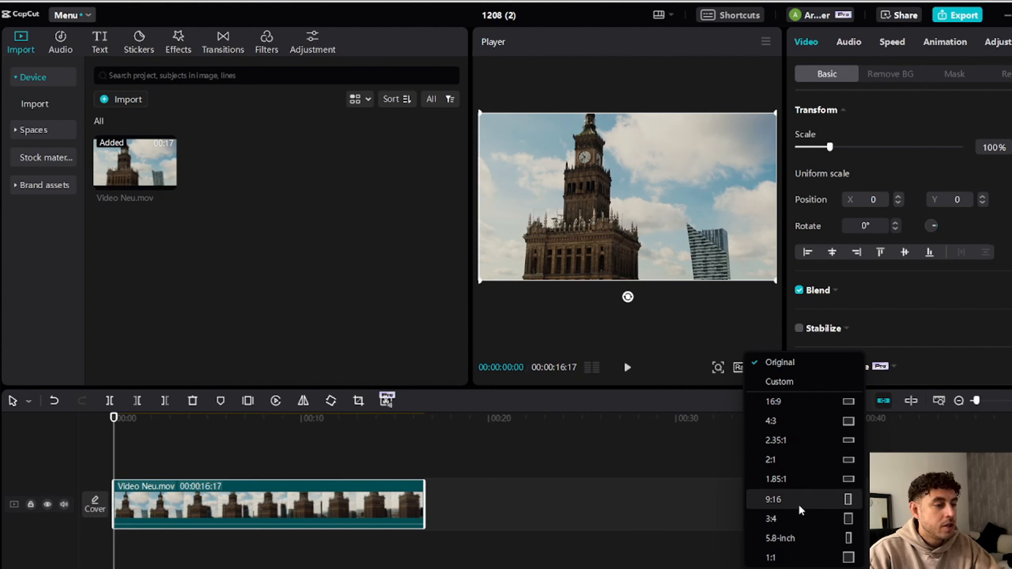
click(772, 499)
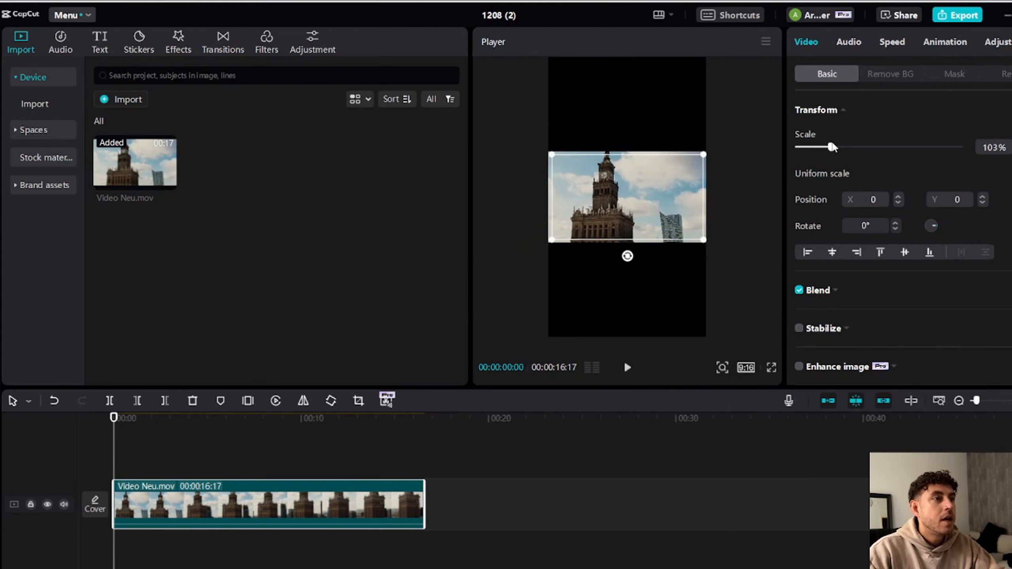
drag(830, 147, 902, 147)
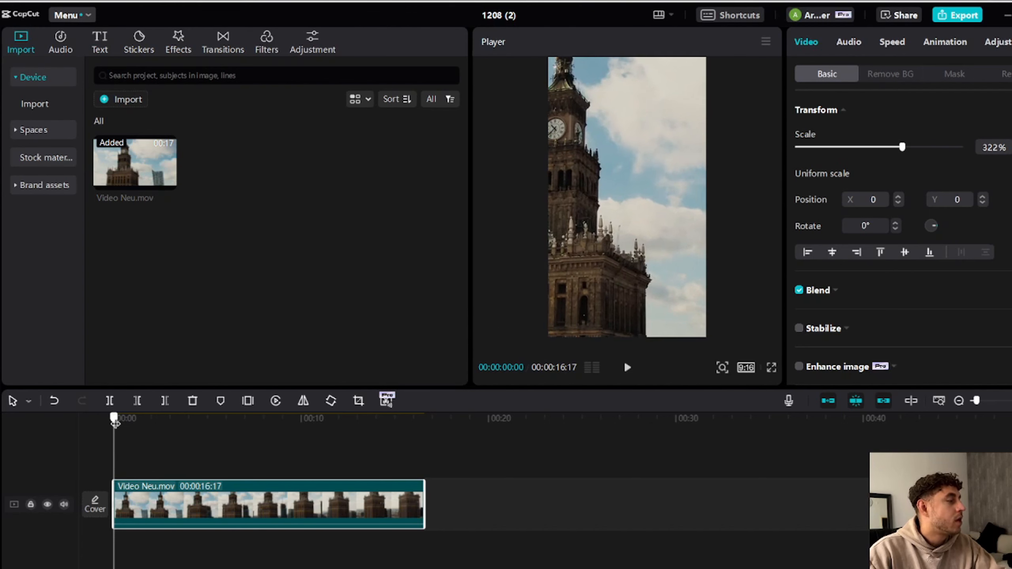
drag(114, 418, 363, 421)
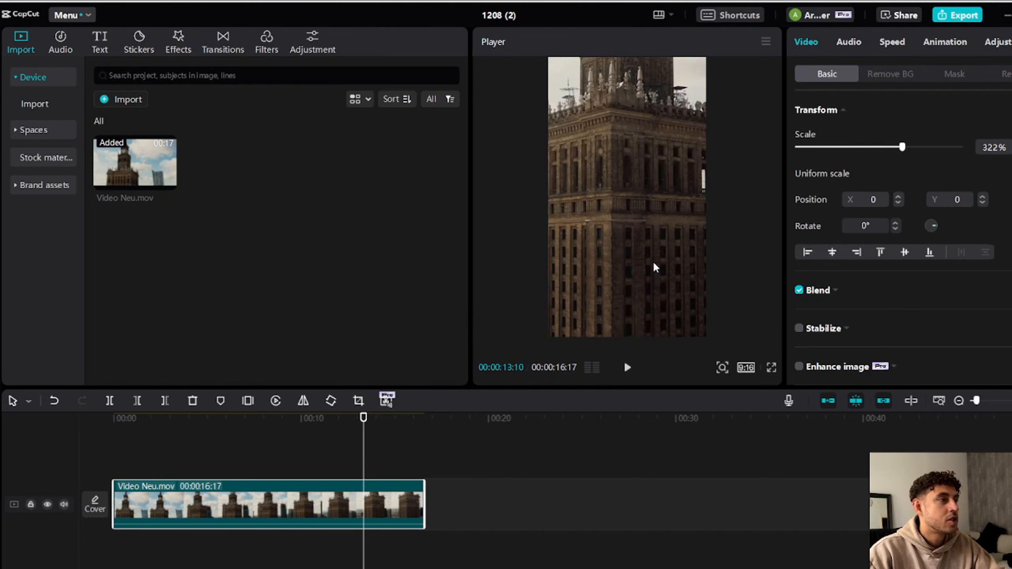
drag(614, 267, 506, 268)
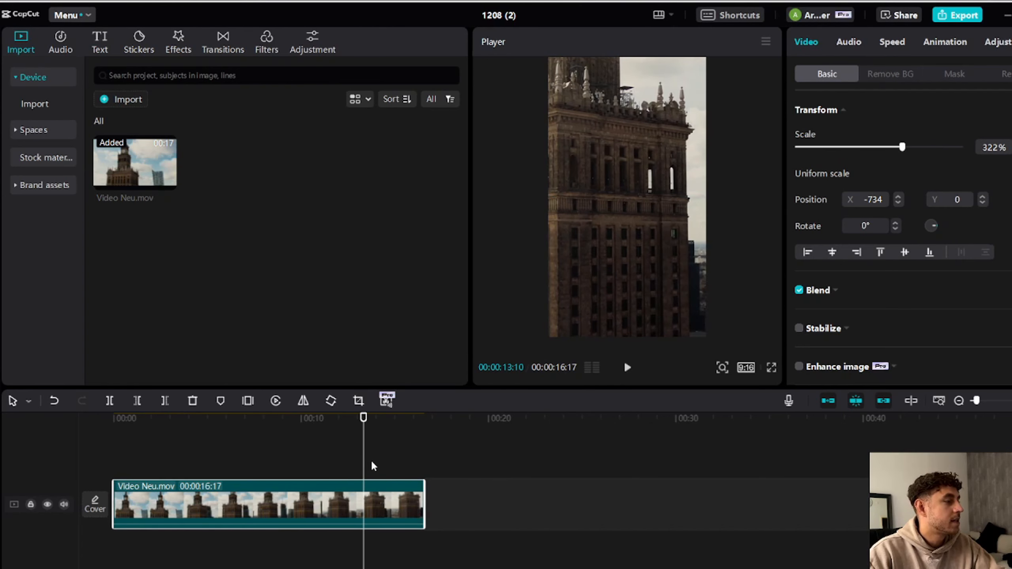
Step: Split the clip at 00:00:08:17, delete the part before the cut and play the remaining footage from its start
drag(363, 467, 274, 470)
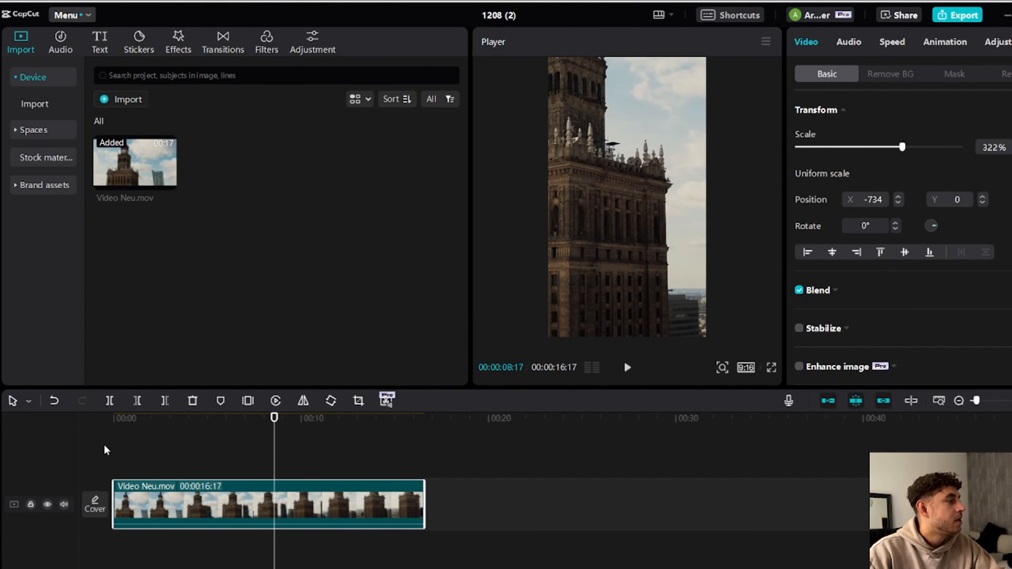
click(113, 404)
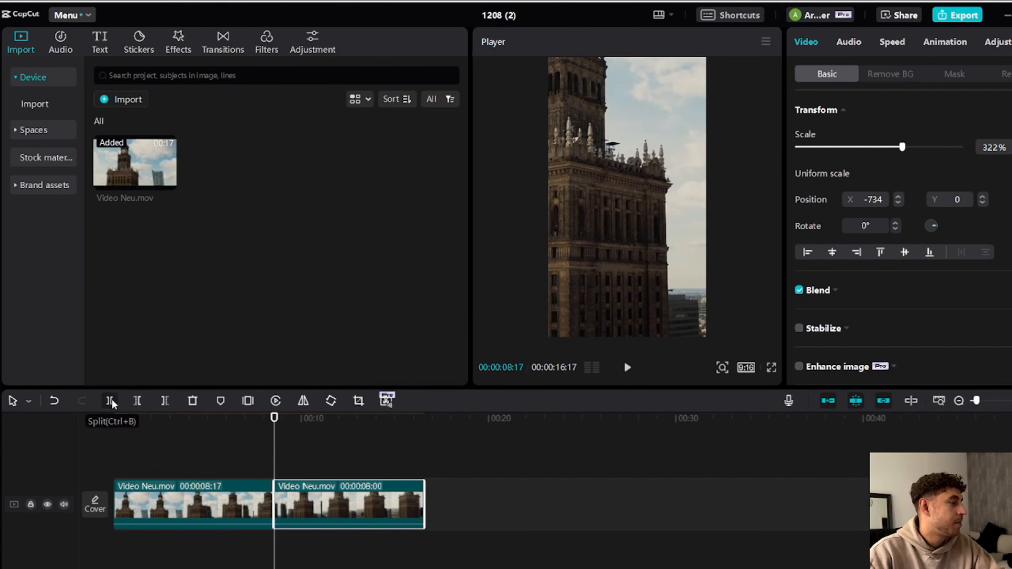
click(178, 518)
key(Delete)
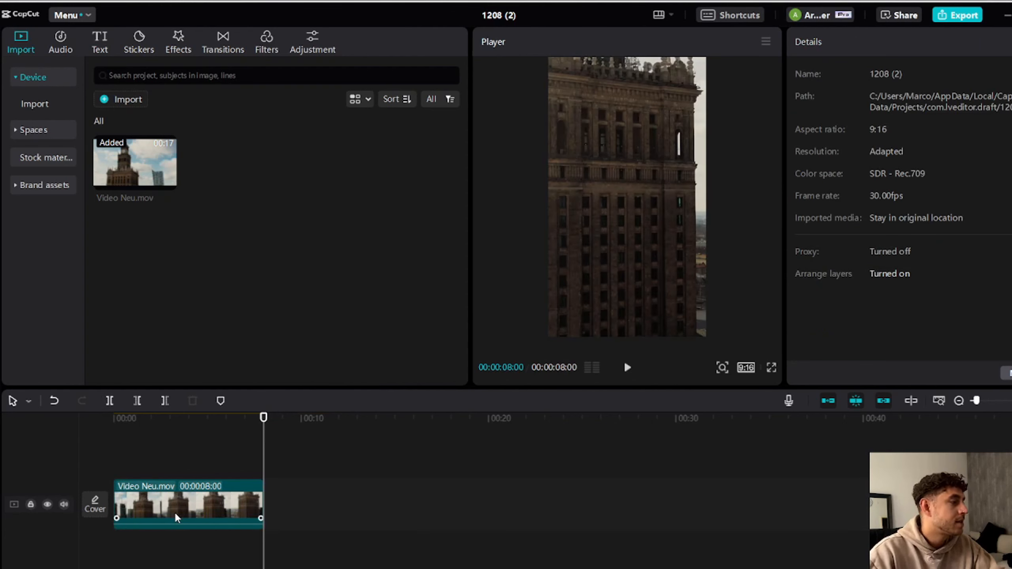
drag(263, 442, 111, 443)
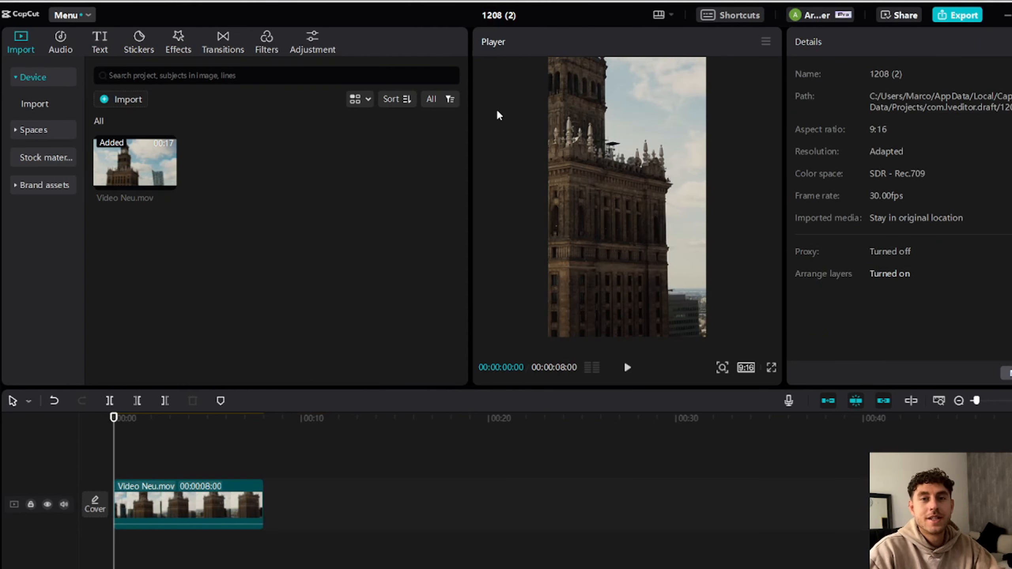
key(space)
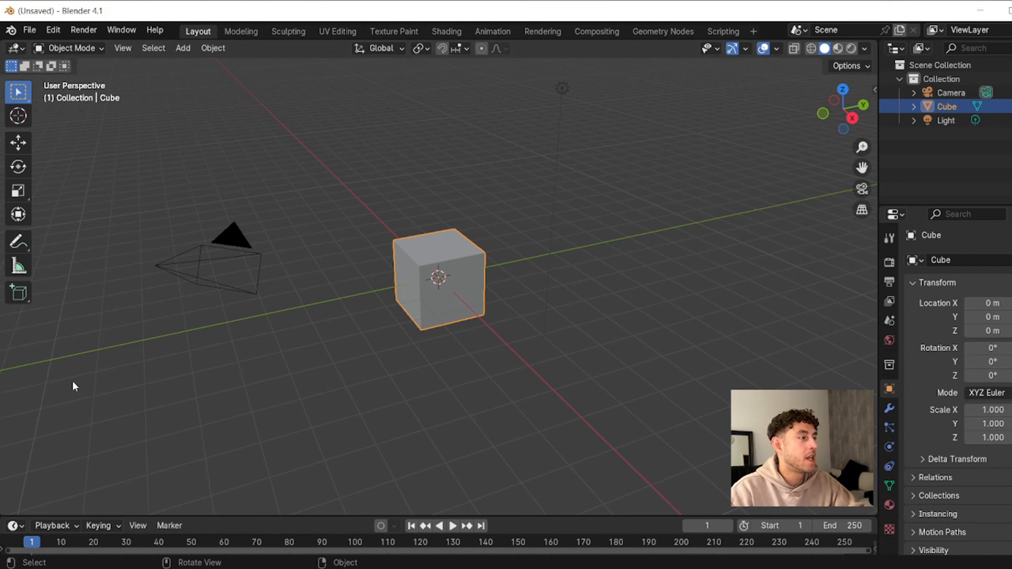
Step: Switch to Blender and add the VFX Motion Tracking workspace
click(753, 32)
mouse_move(732, 100)
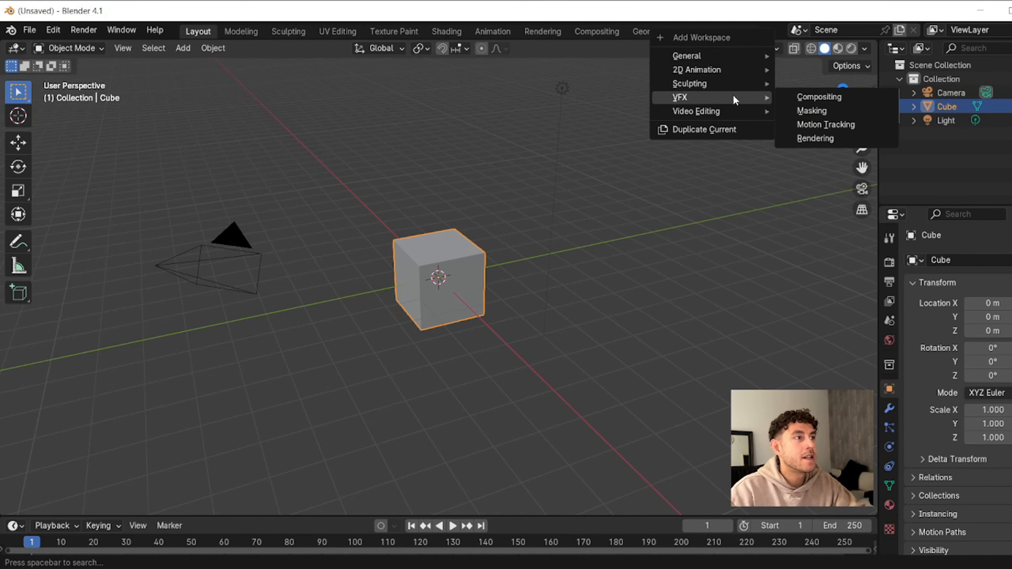
click(839, 126)
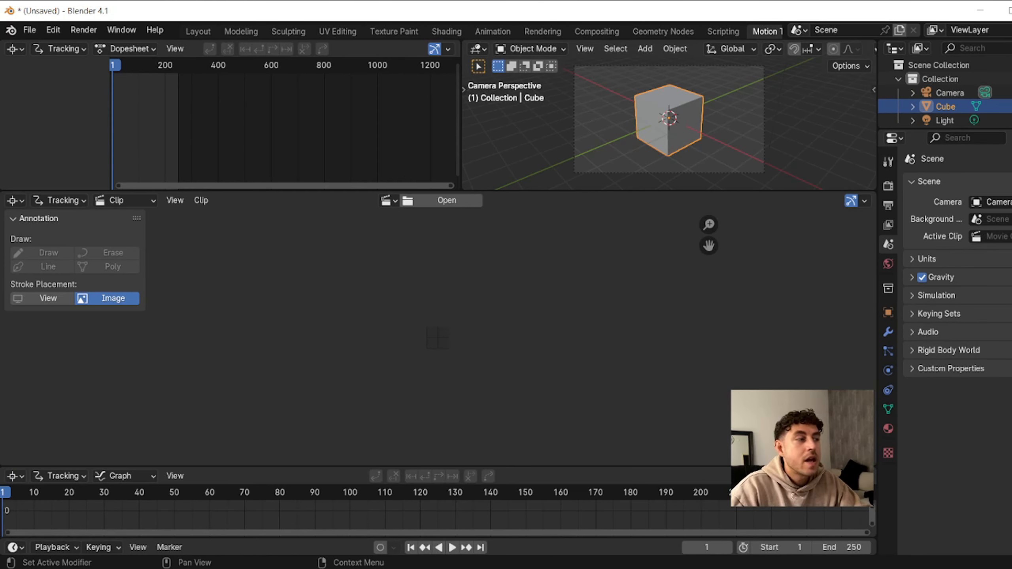
Step: Load PRO.mov as the tracking clip, set the scene frames to its length and prefetch it
drag(435, 329, 438, 326)
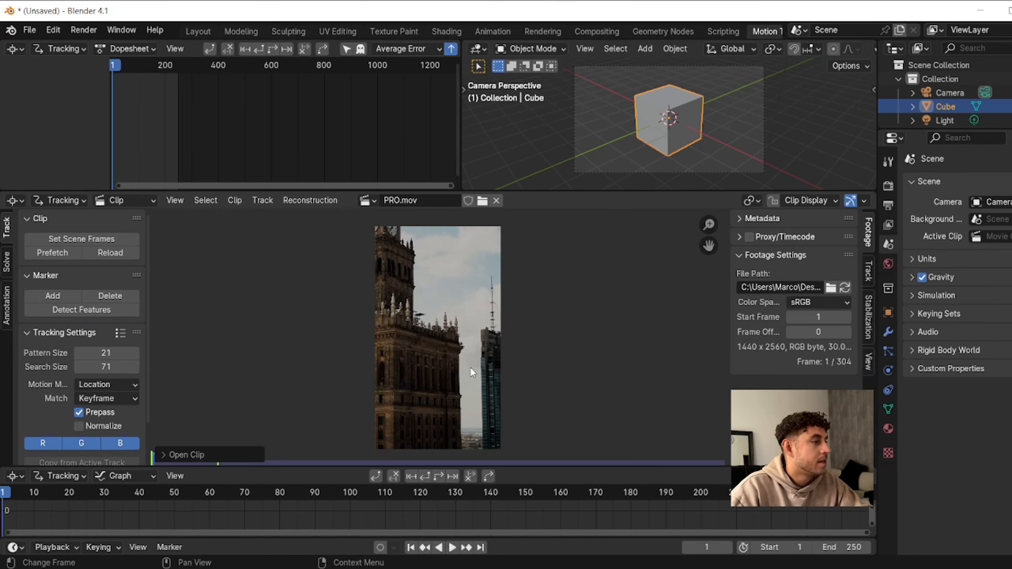
click(83, 239)
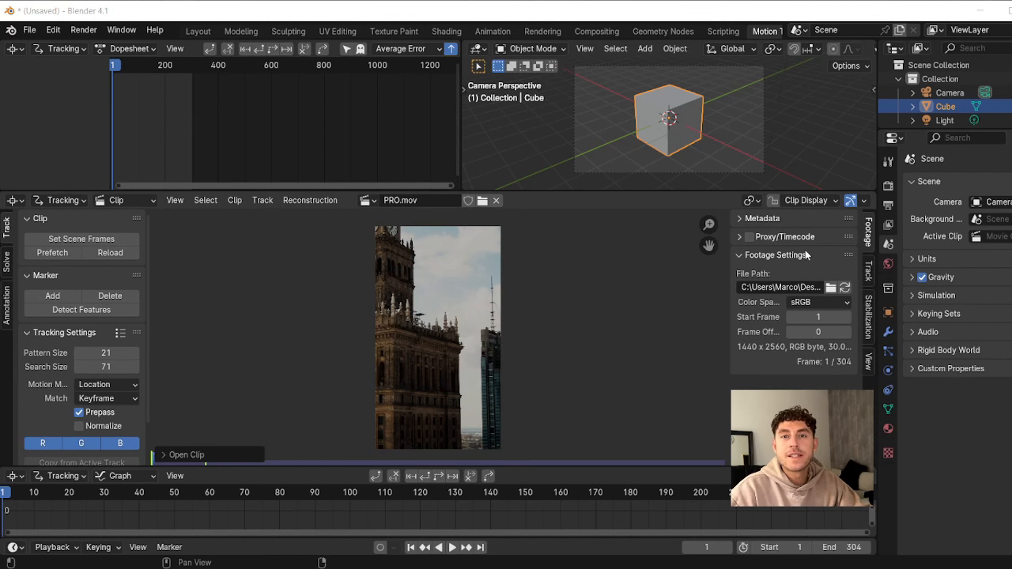
click(57, 253)
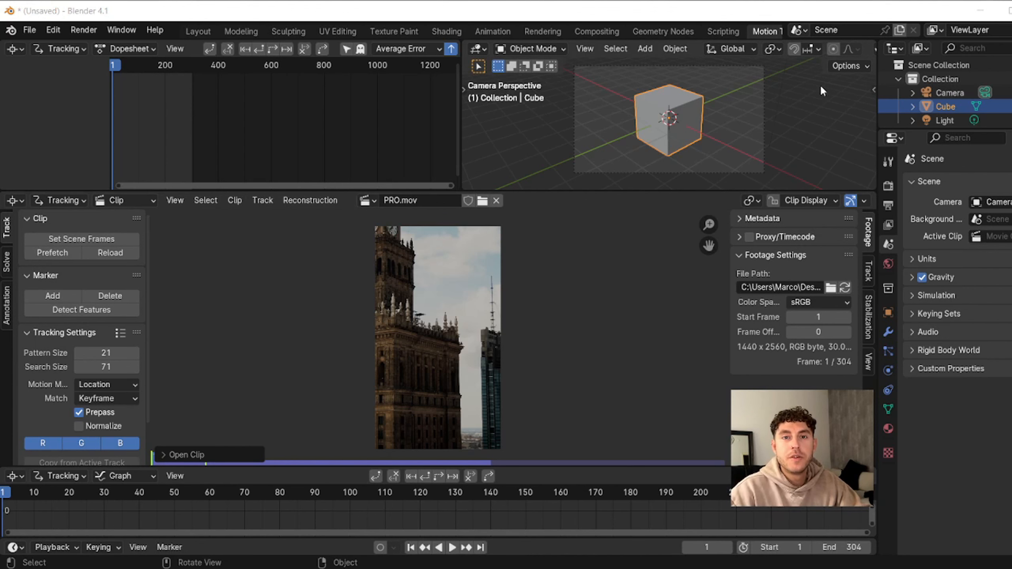
Step: Configure the tracking settings with Normalize enabled, the Affine motion model and matching to the previous frame
click(80, 429)
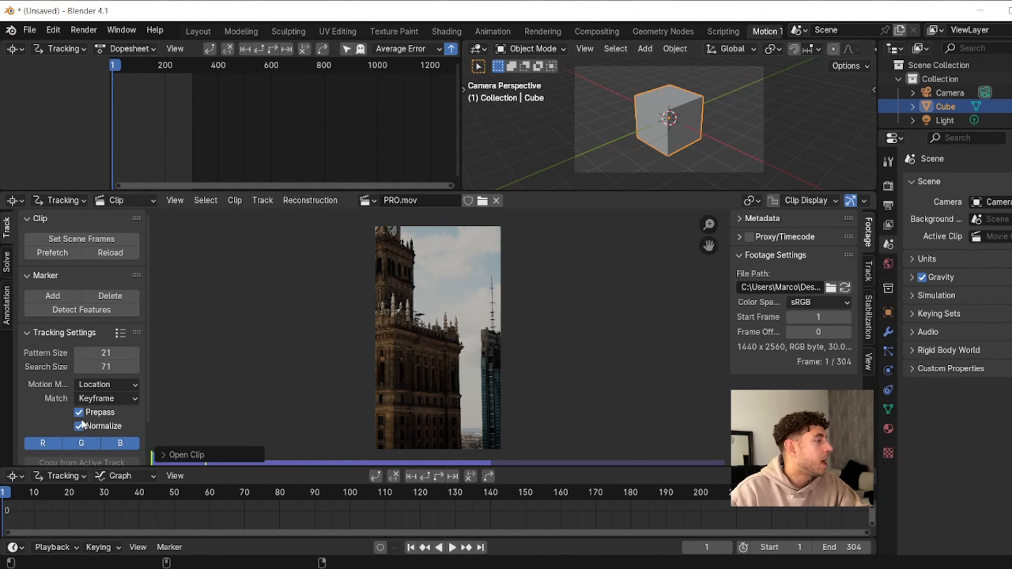
click(114, 383)
click(122, 413)
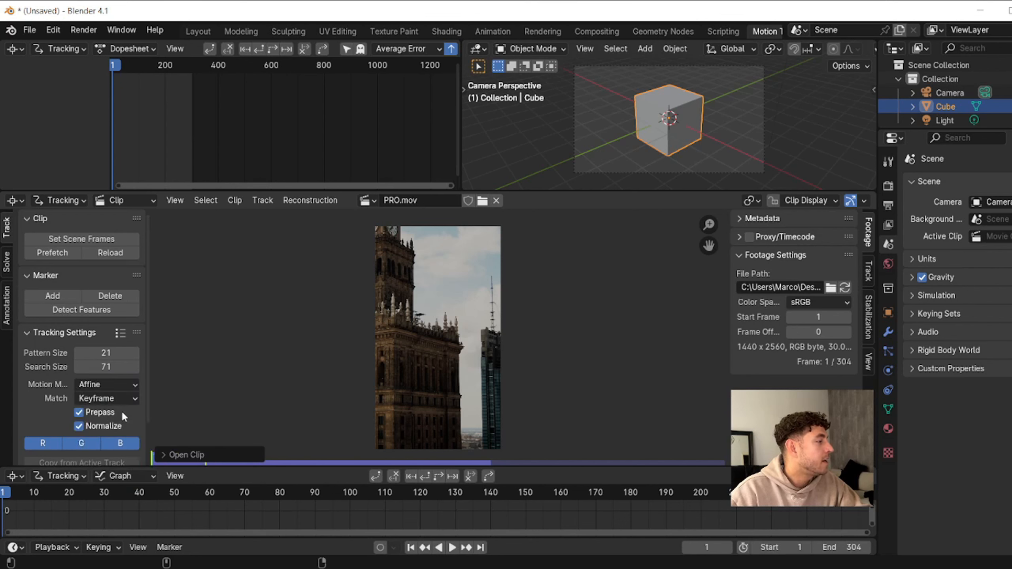
click(114, 395)
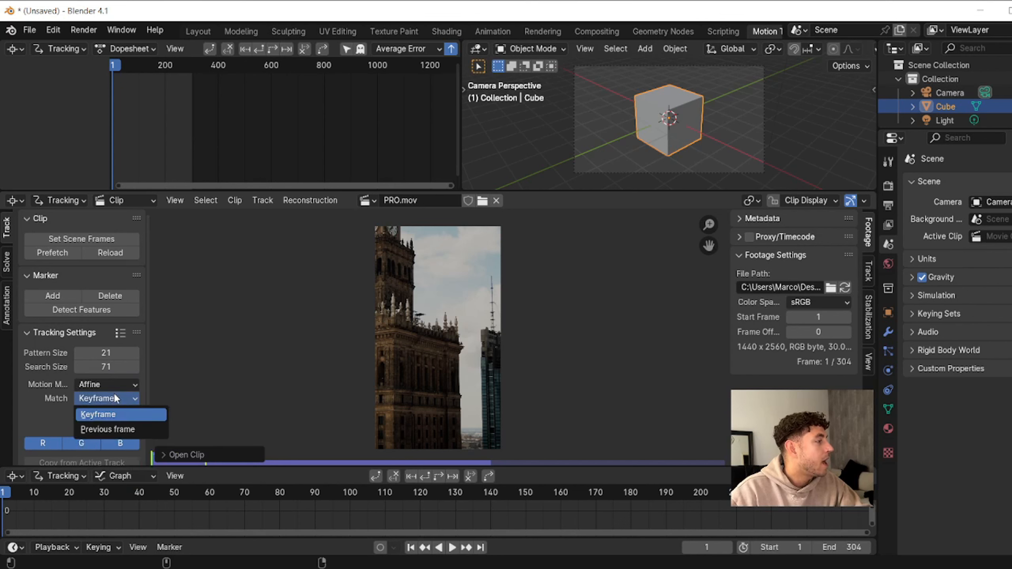
click(115, 432)
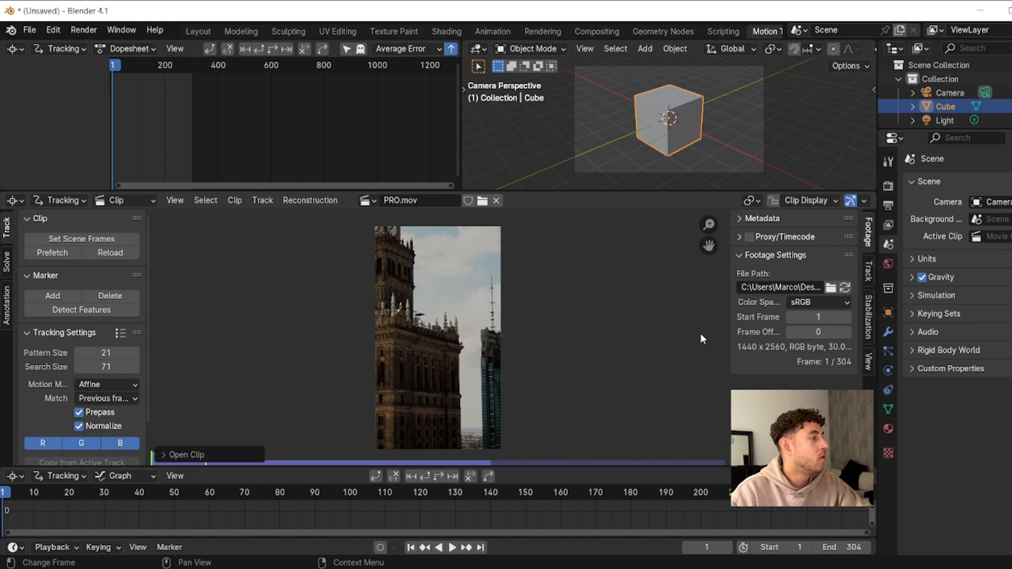
Step: Detect features across the whole first frame with a distance of 80 and a threshold of 0.05
click(102, 308)
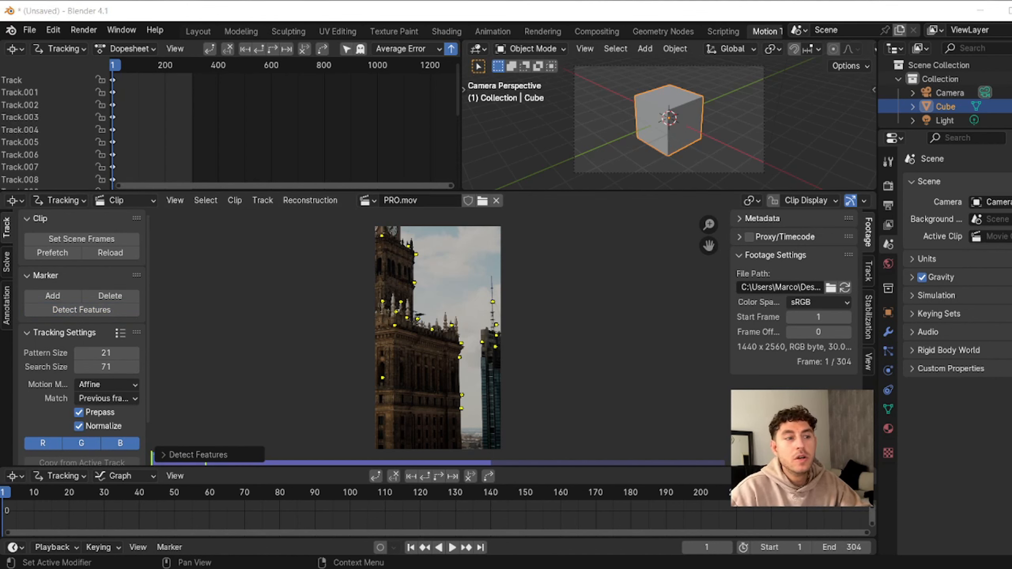
click(164, 454)
click(287, 450)
text(8)
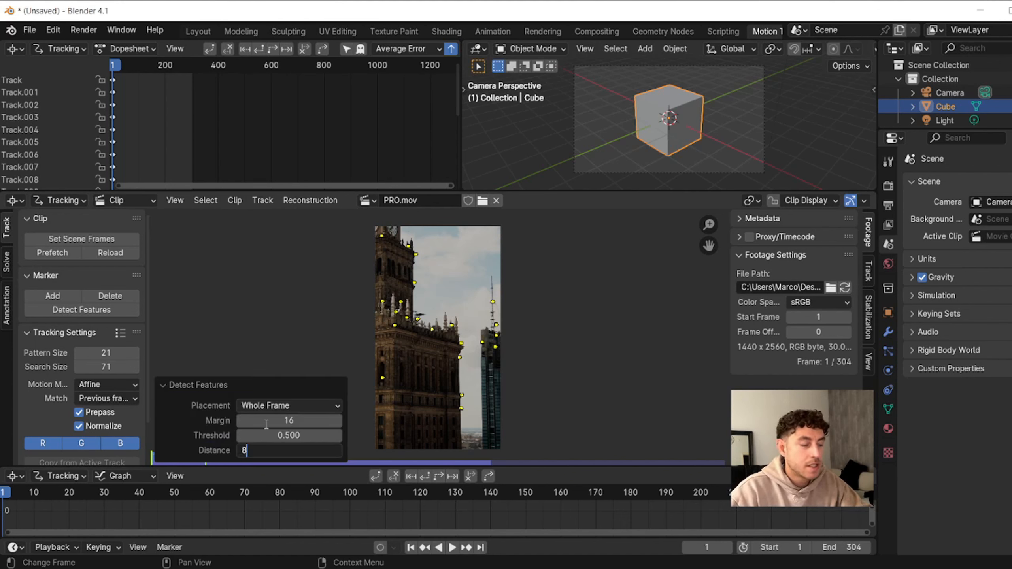
text(0)
click(303, 434)
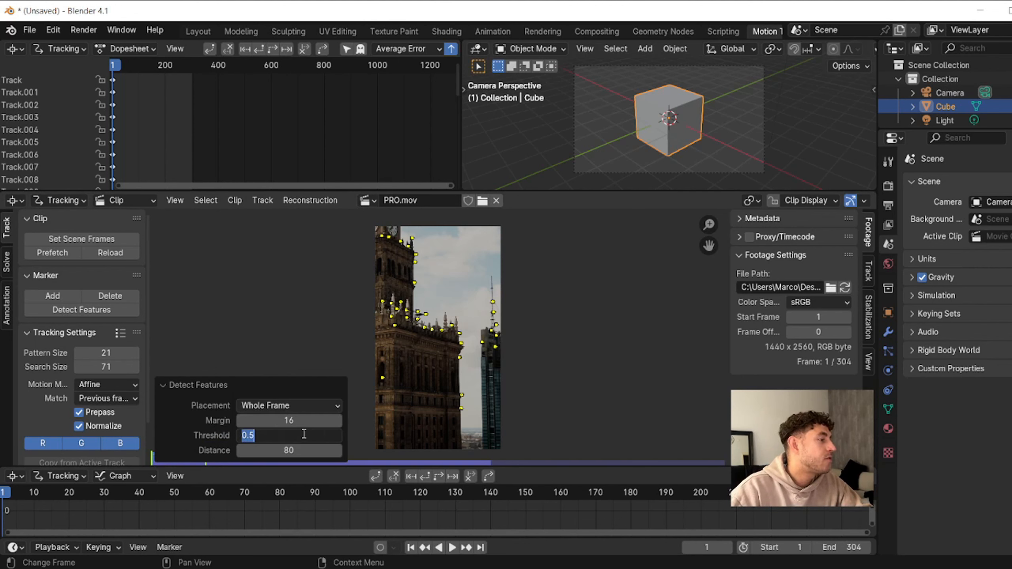
text(0.05)
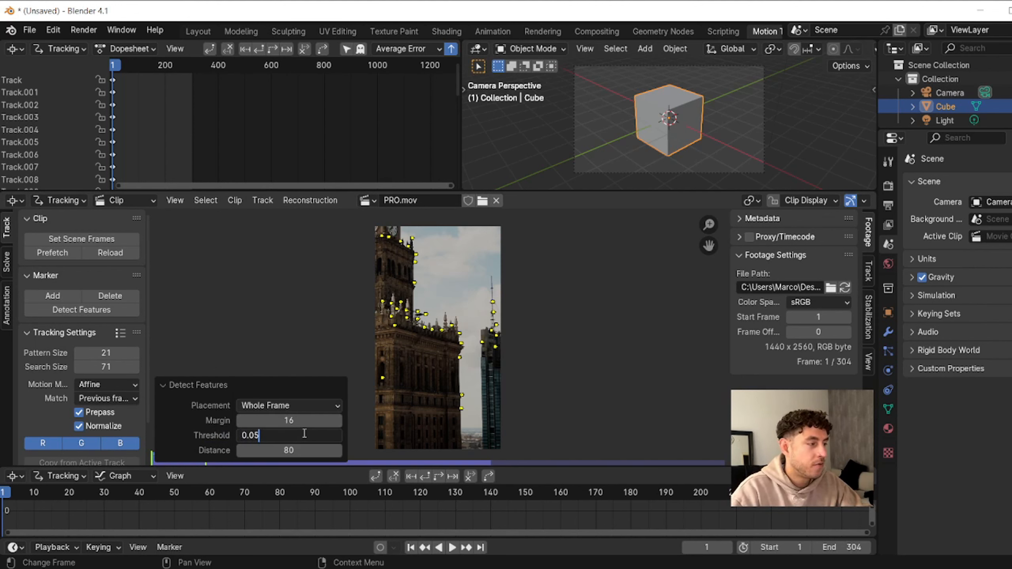
key(Return)
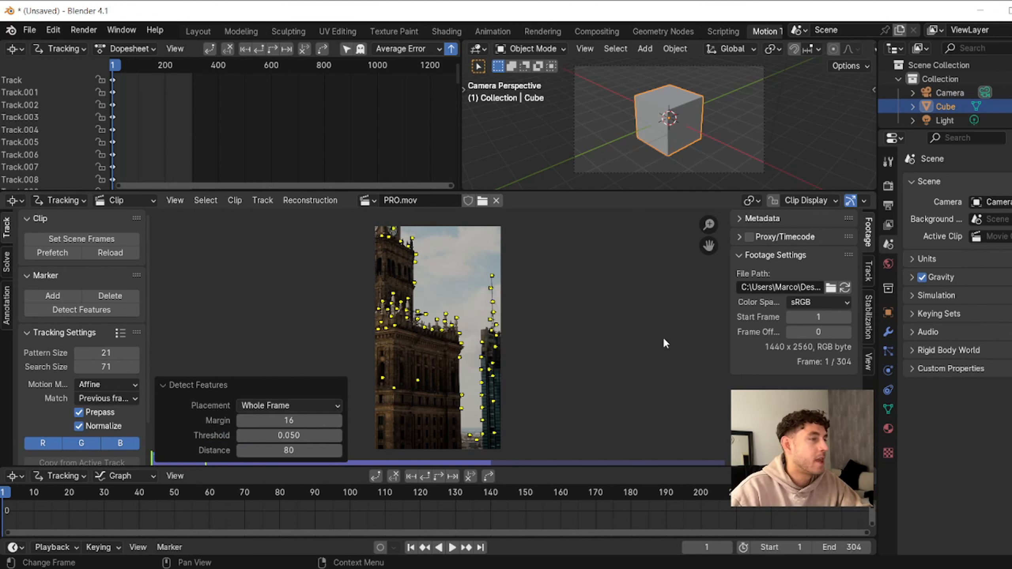
Step: Track all markers forward to frame 304, detect features on that frame and track the new markers backward to frame 1
click(440, 475)
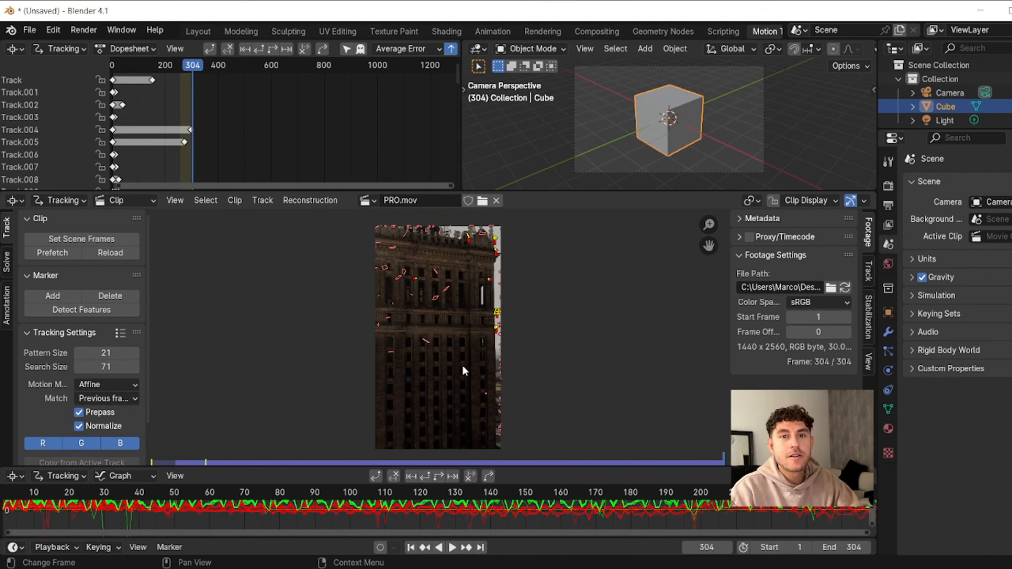
click(106, 312)
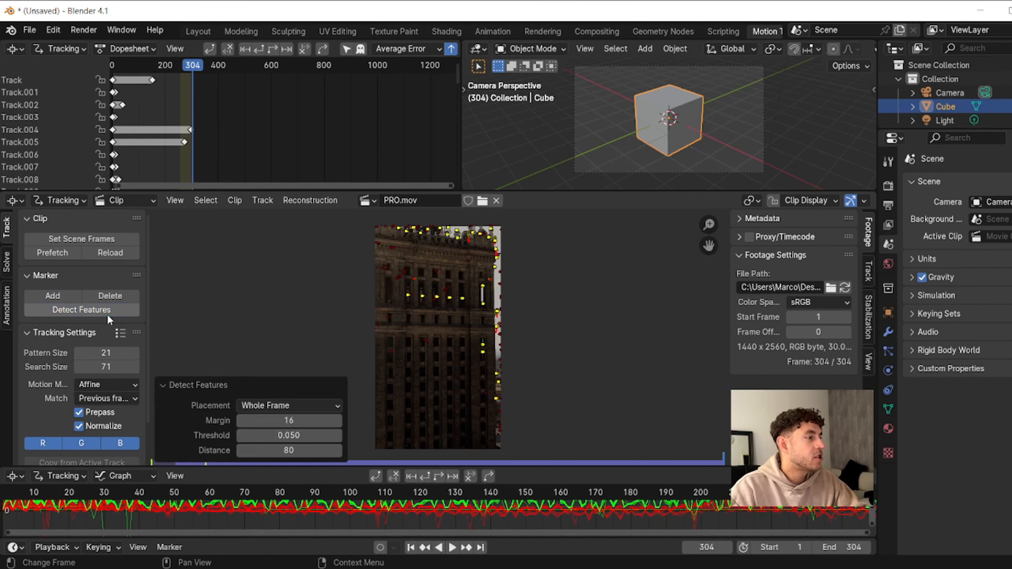
click(425, 477)
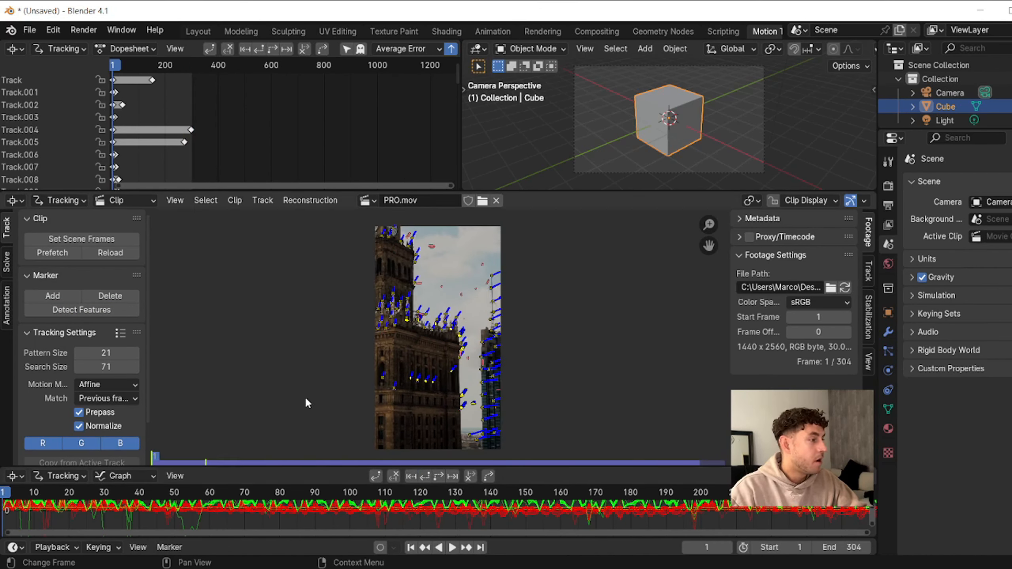
Step: Solve the camera motion with automatic keyframe selection, refining focal length, optical center and radial distortion
click(6, 262)
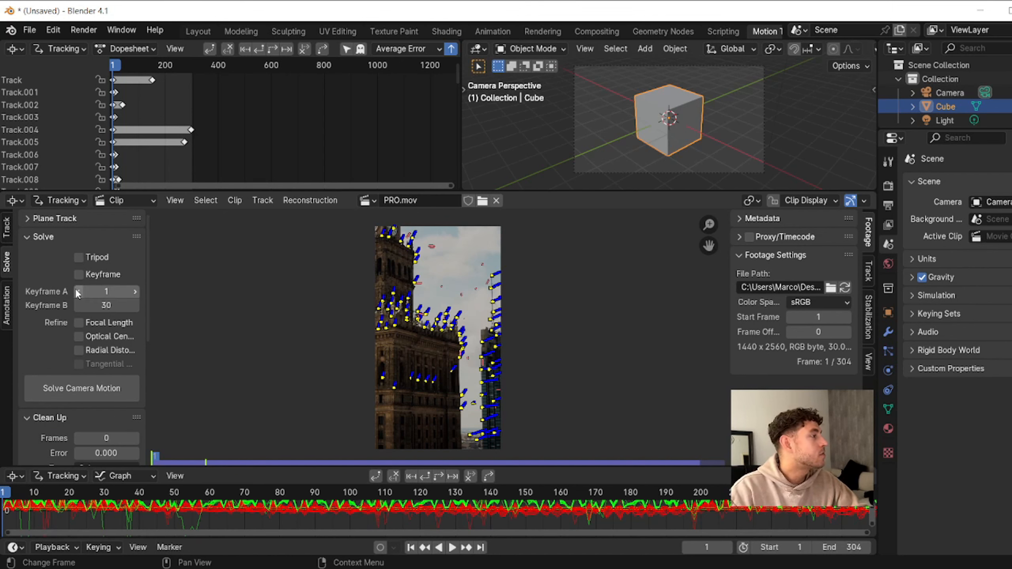
click(79, 273)
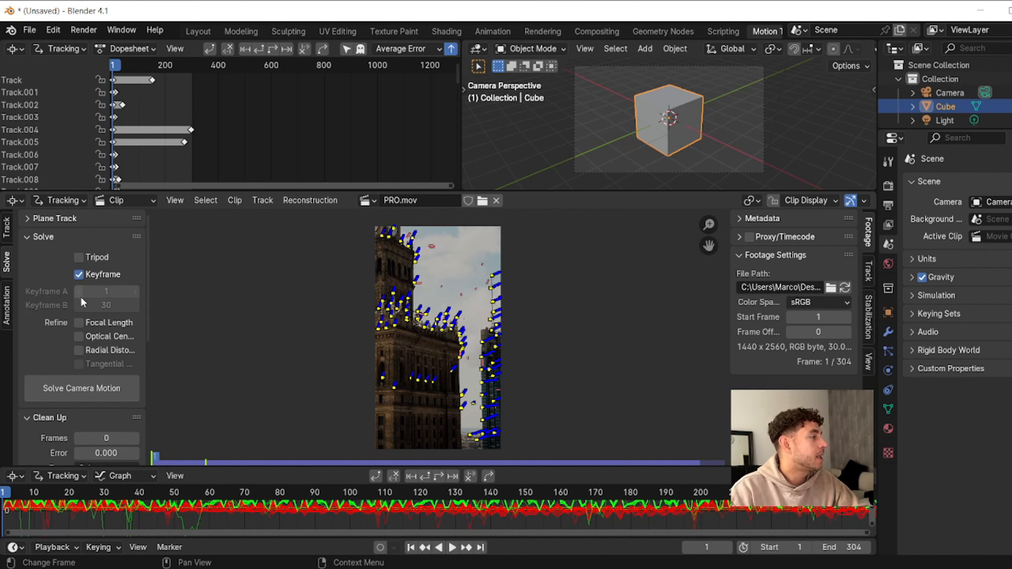
click(79, 336)
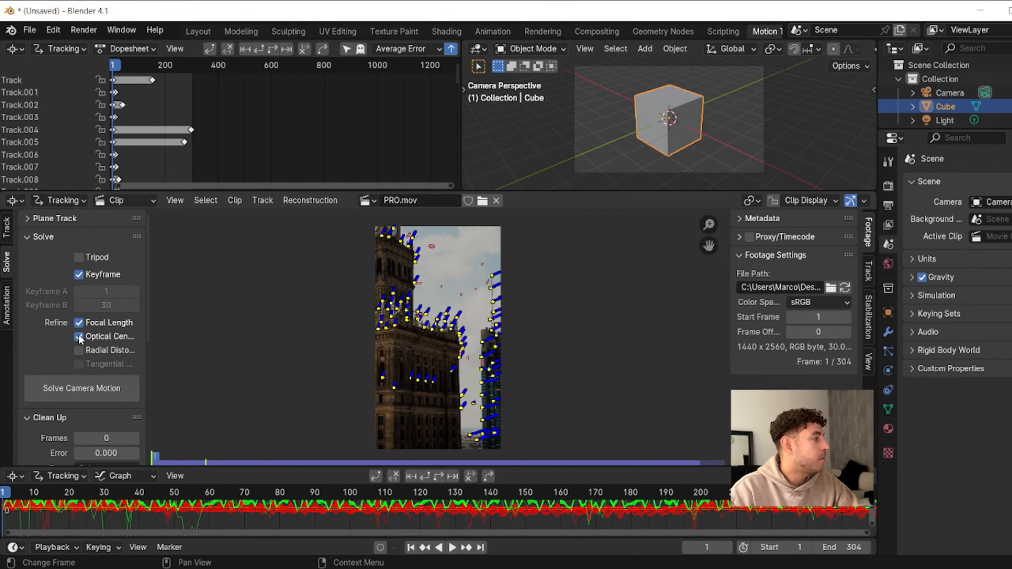
click(80, 350)
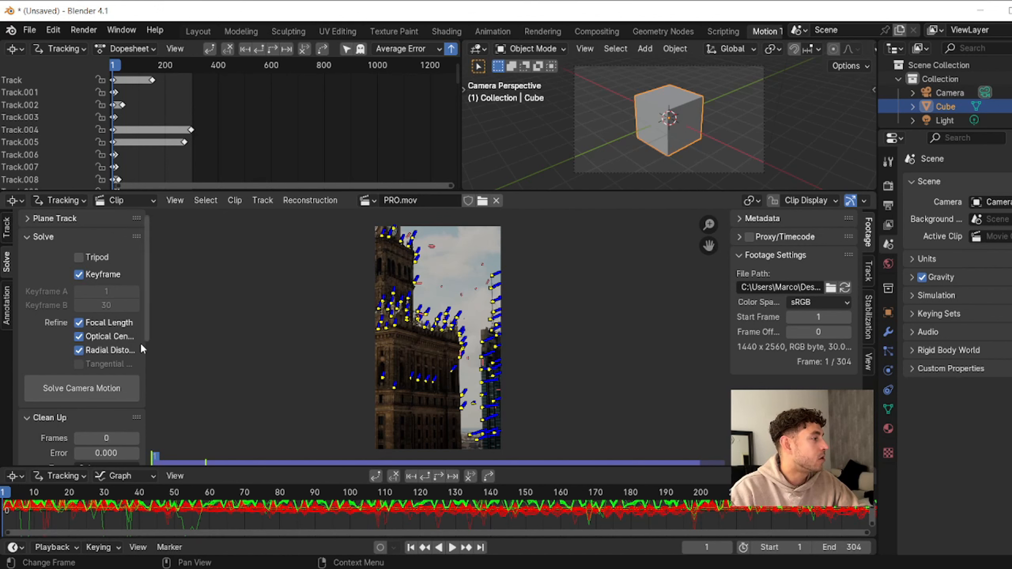
click(102, 392)
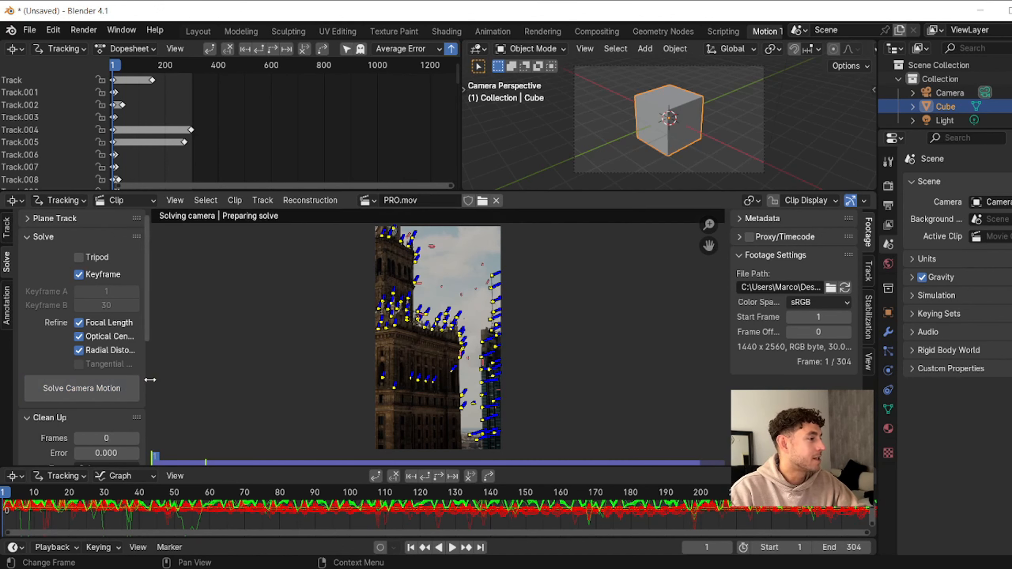
Step: Filter out problematic tracks with a threshold of 5.00, delete them and solve the camera motion again
scroll(103, 392, down, 2)
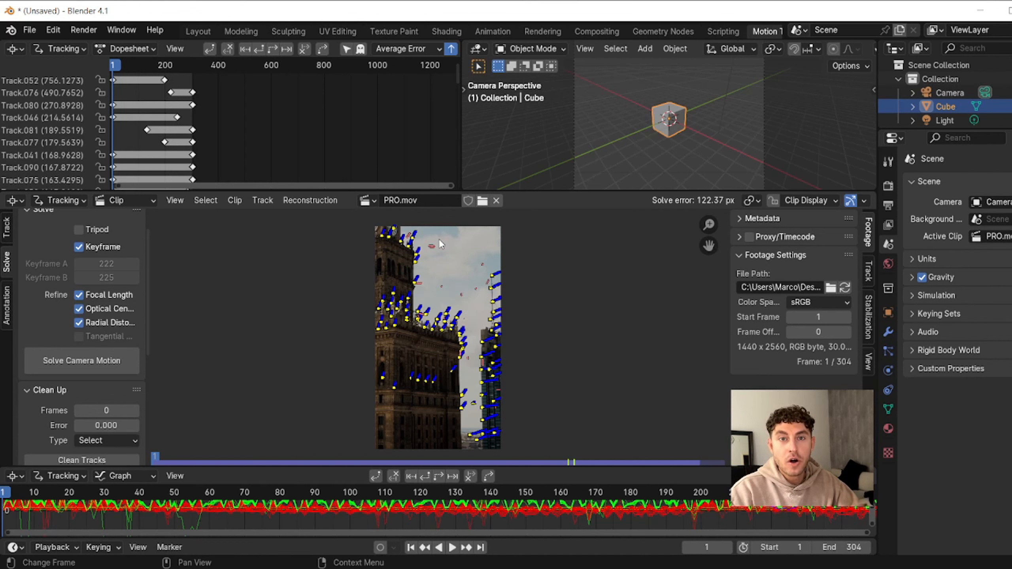
scroll(44, 405, down, 2)
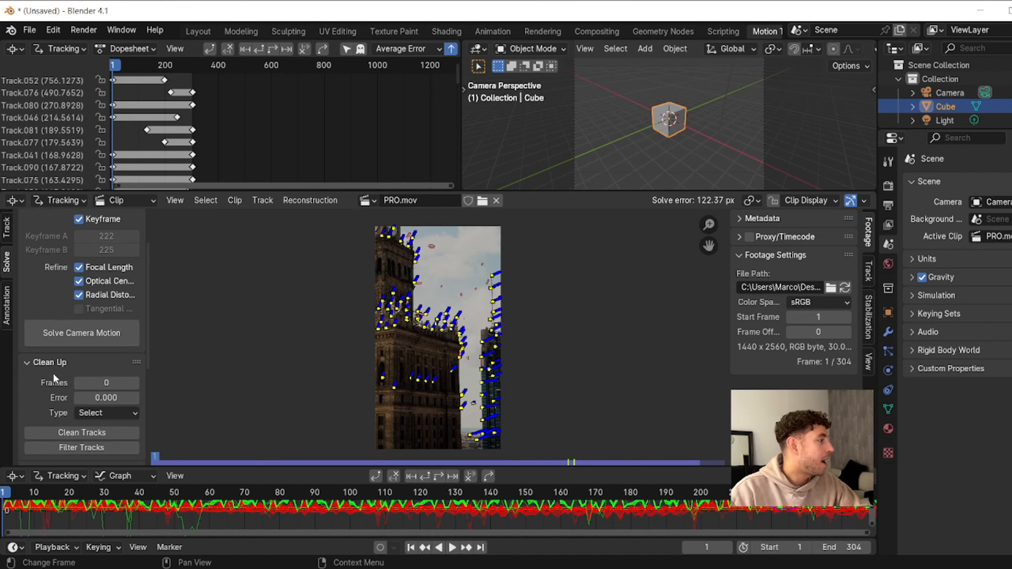
click(92, 446)
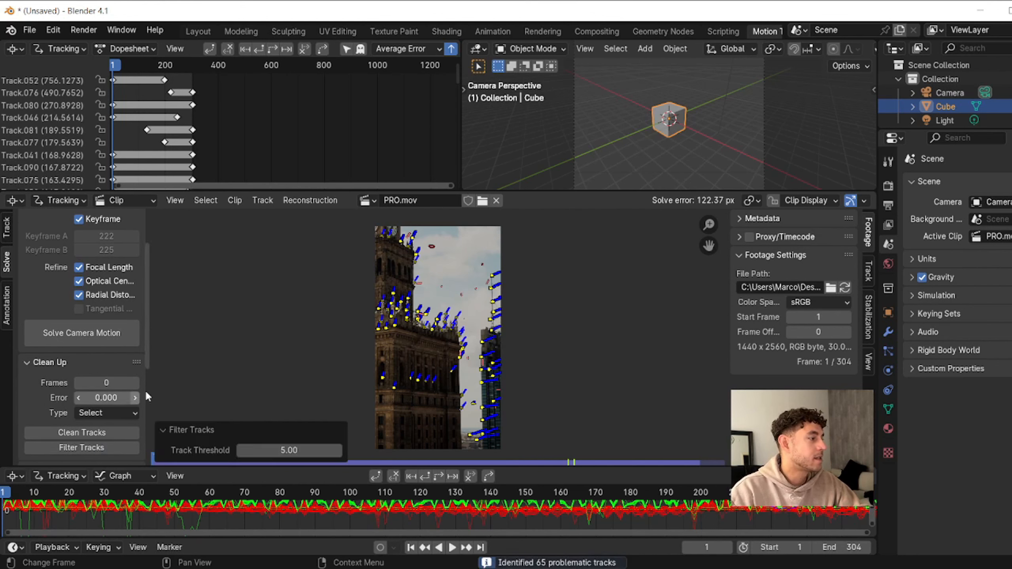
key(x)
click(251, 333)
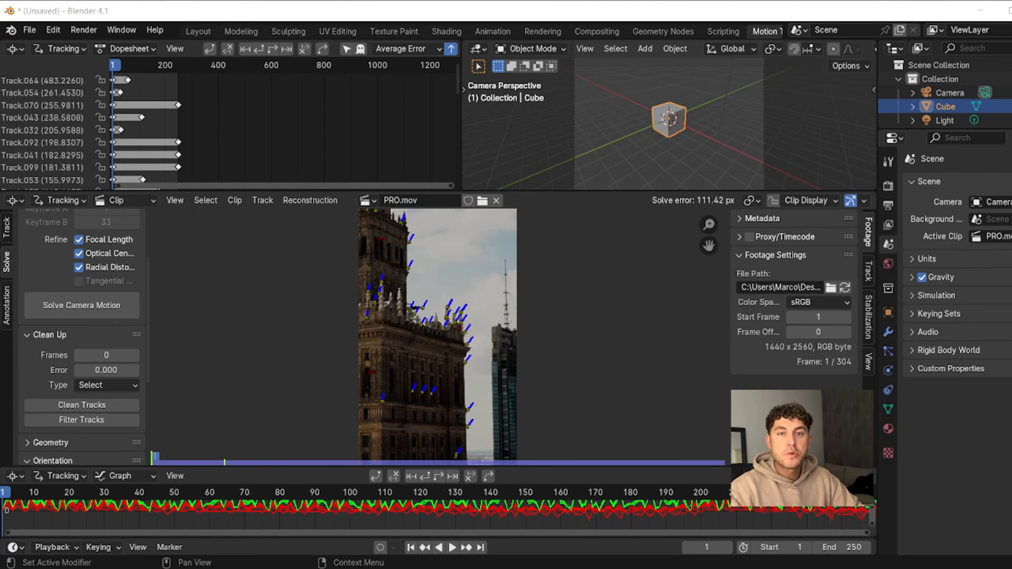
click(102, 305)
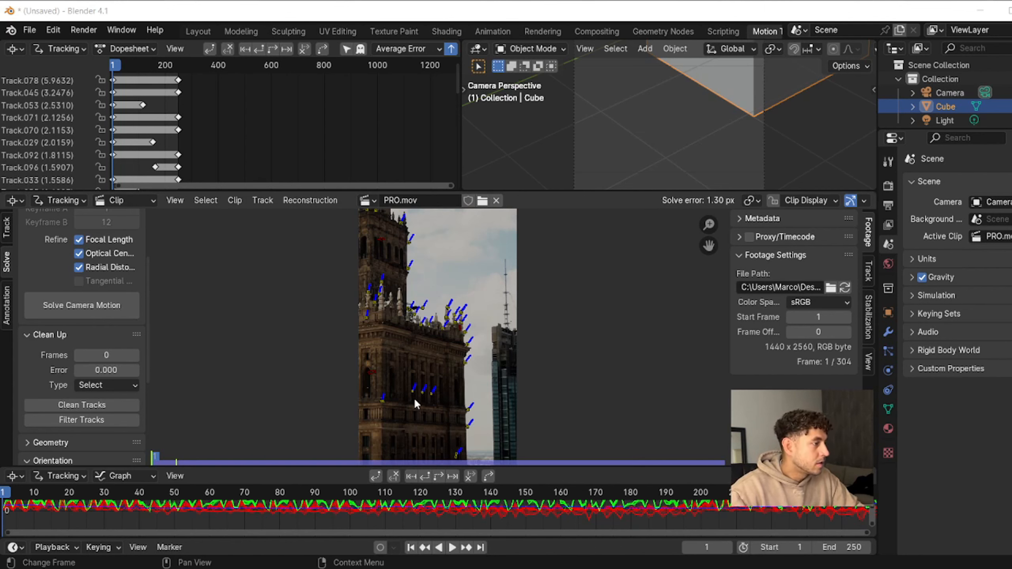
Step: Set the middle of the three adjacent markers on the building's facade windows as the scene origin
scroll(421, 399, up, 4)
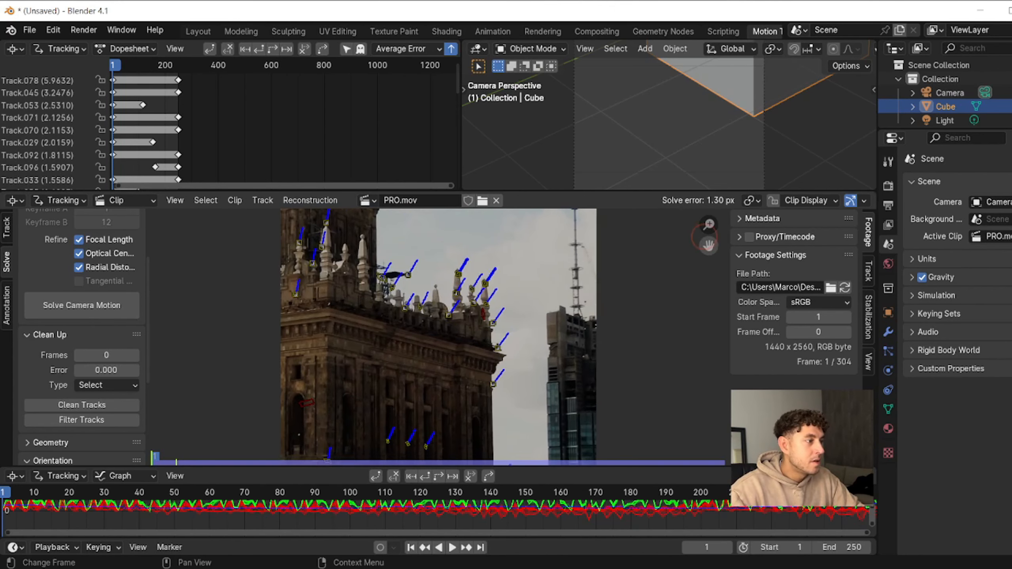
drag(705, 239, 717, 113)
click(420, 318)
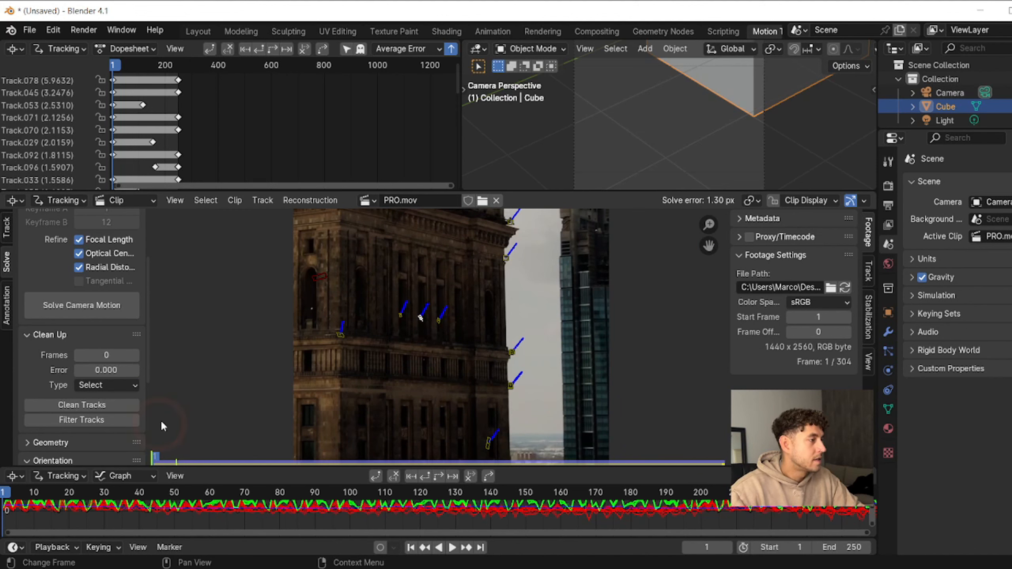
scroll(53, 378, down, 5)
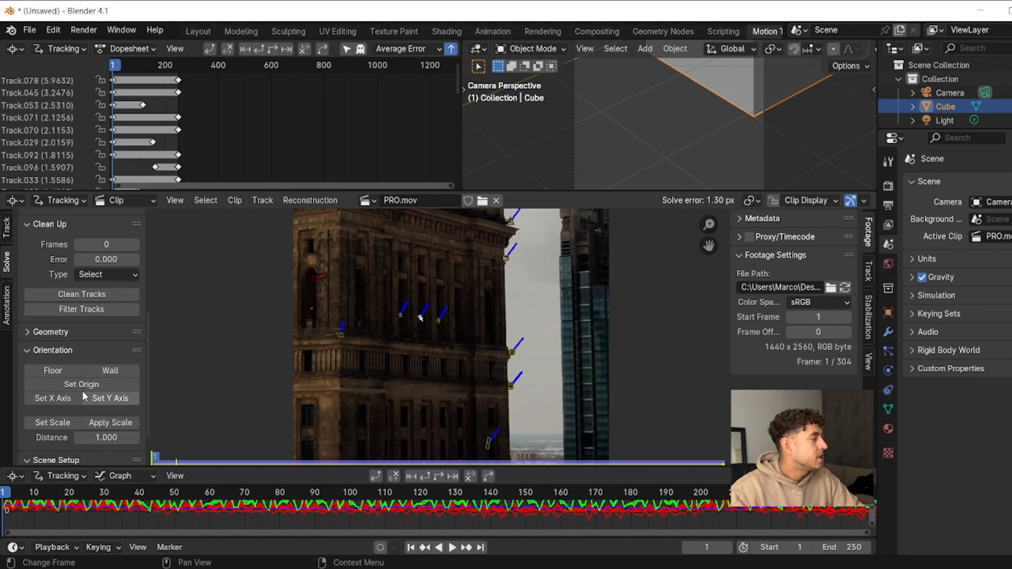
click(83, 385)
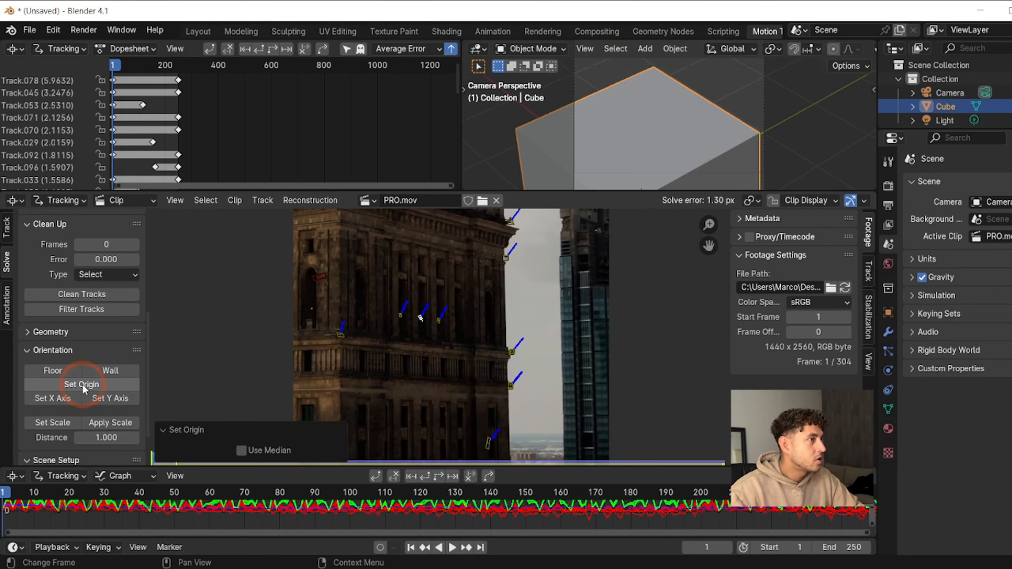
Step: Set up the tracking scene from the solved clip and delete its Ground plane in the Layout workspace
scroll(53, 435, down, 3)
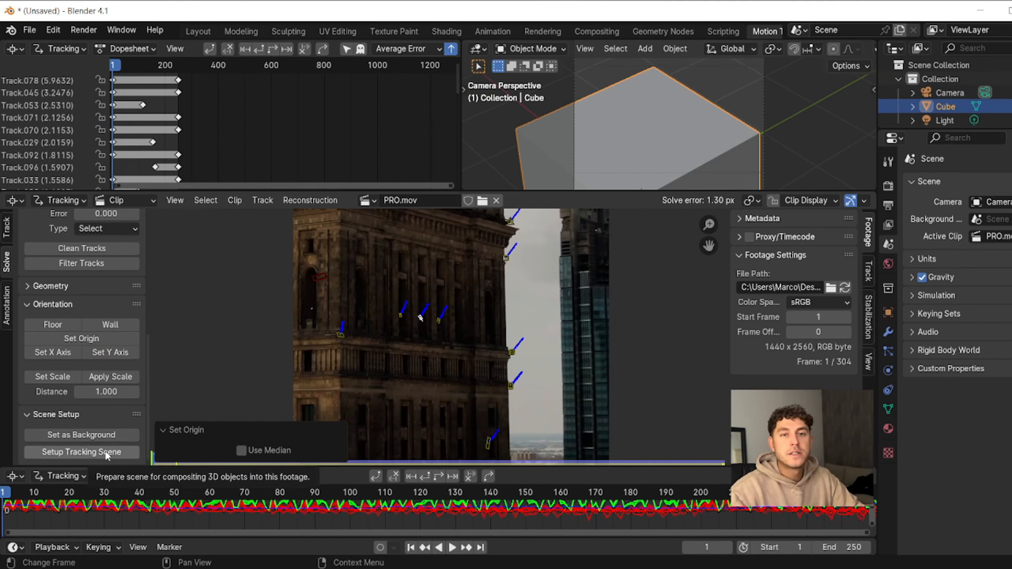
click(66, 457)
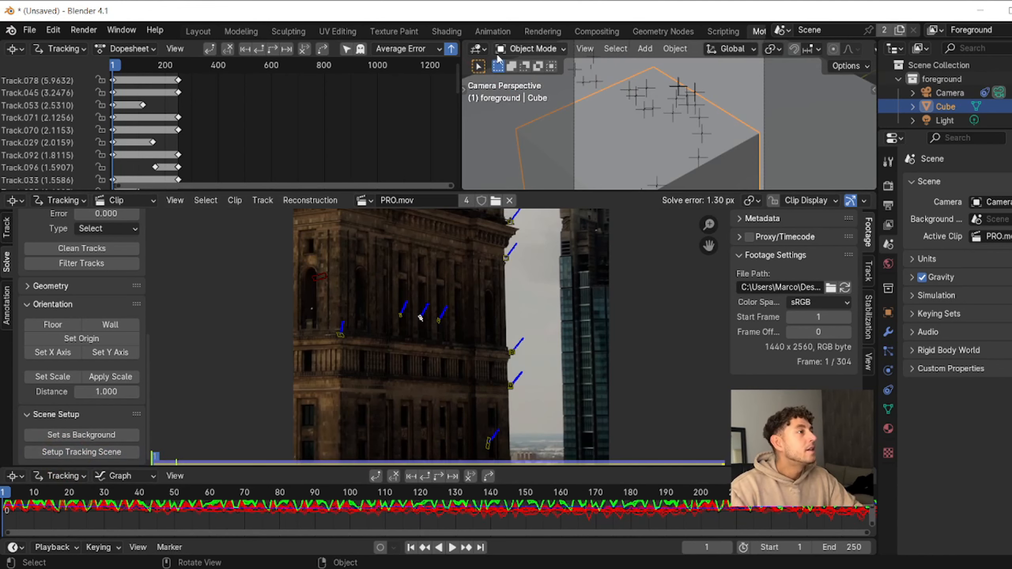
click(199, 32)
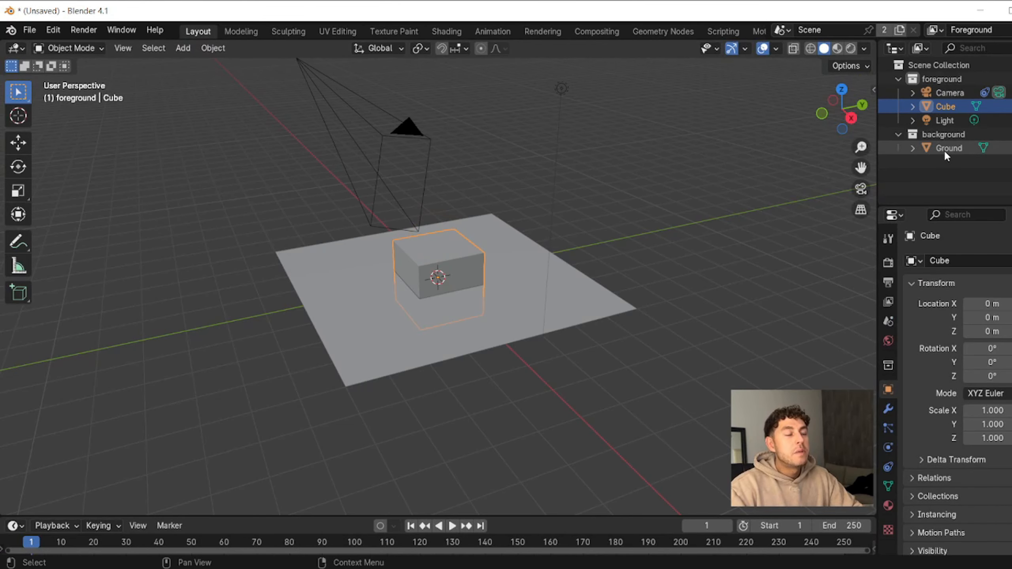
click(945, 155)
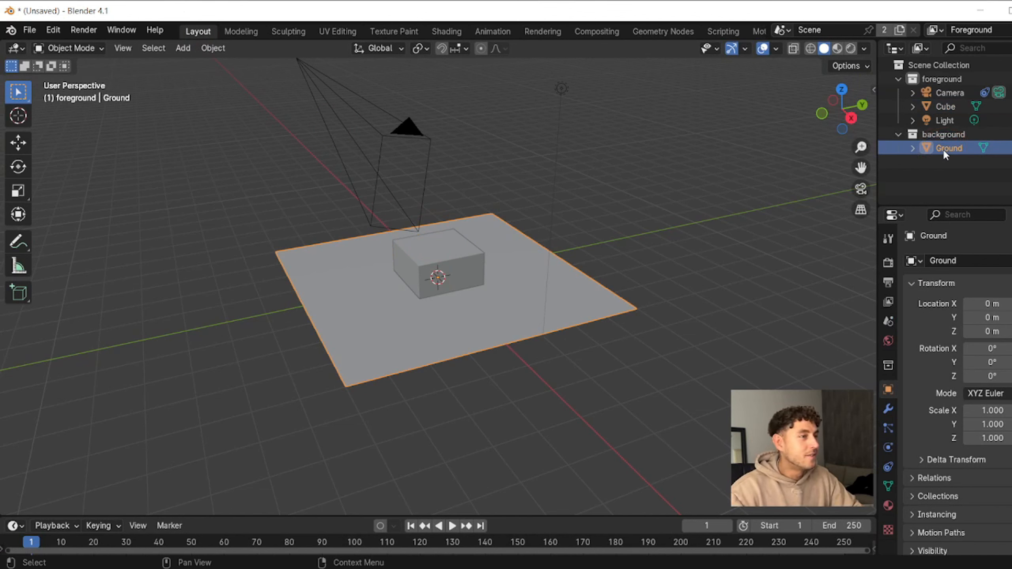
key(Delete)
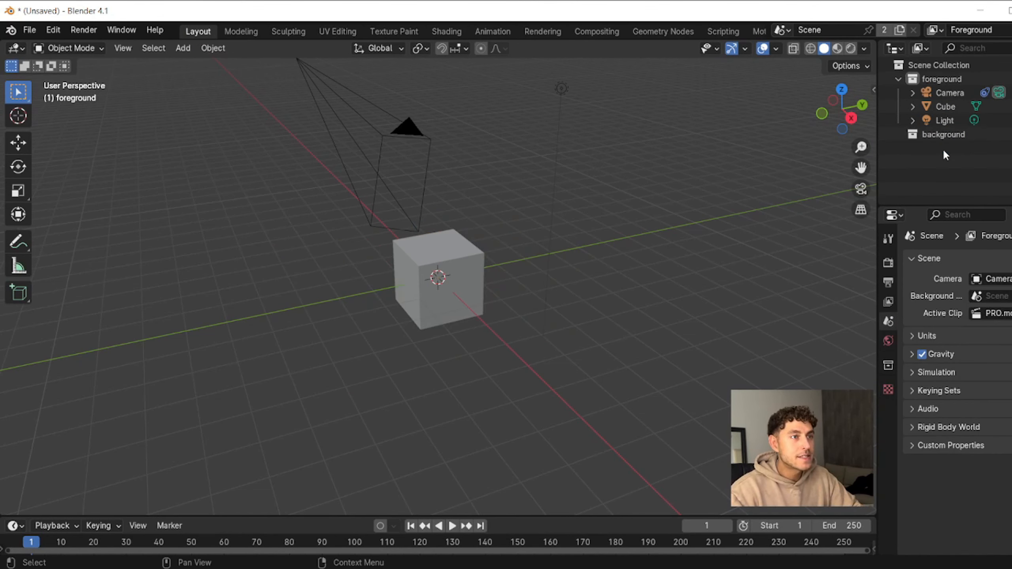
Step: Look through the camera and raise the opacity of its PRO.mov background image to 1.0
click(860, 190)
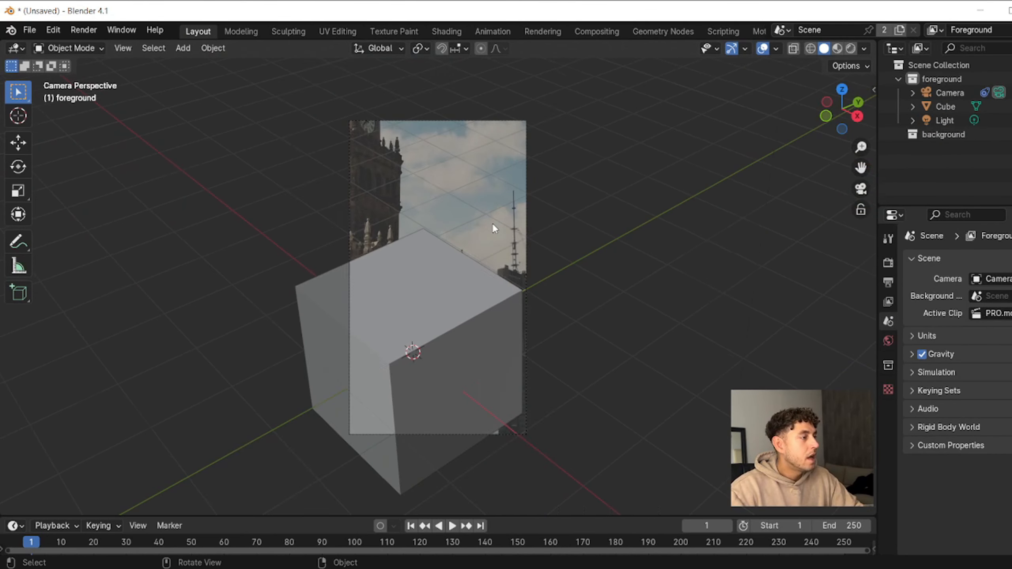
click(949, 92)
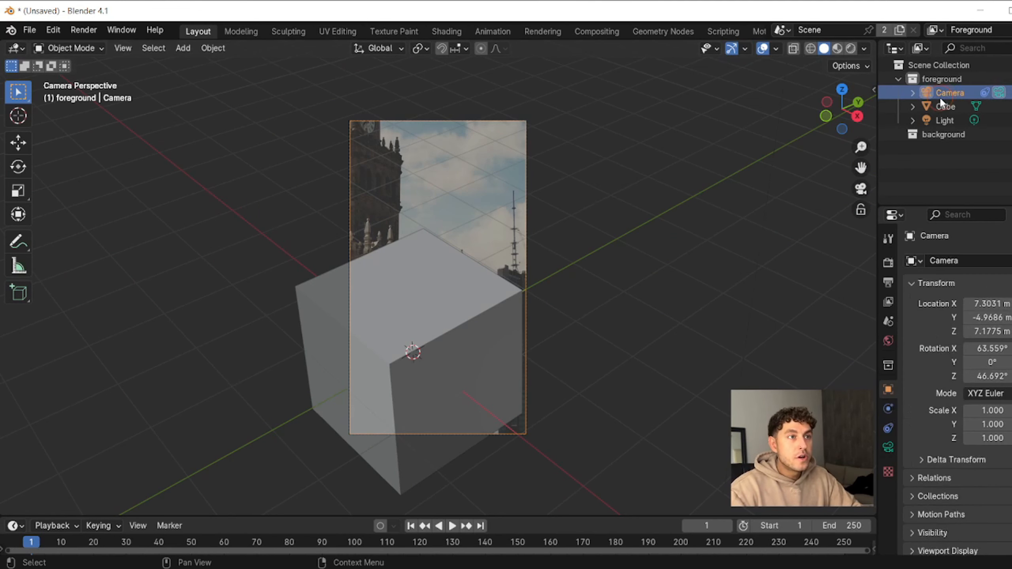
click(887, 449)
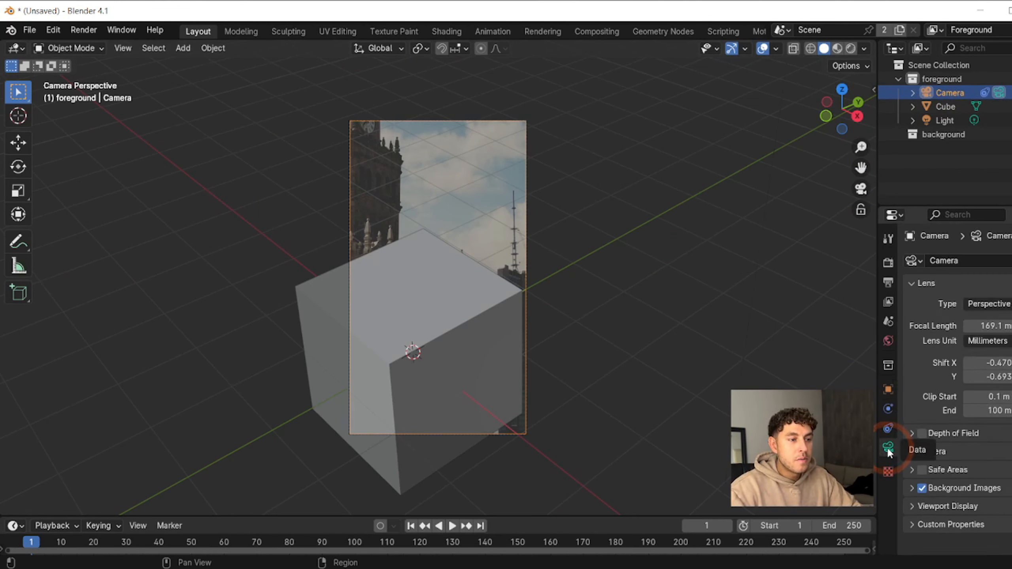
click(911, 487)
scroll(956, 438, down, 8)
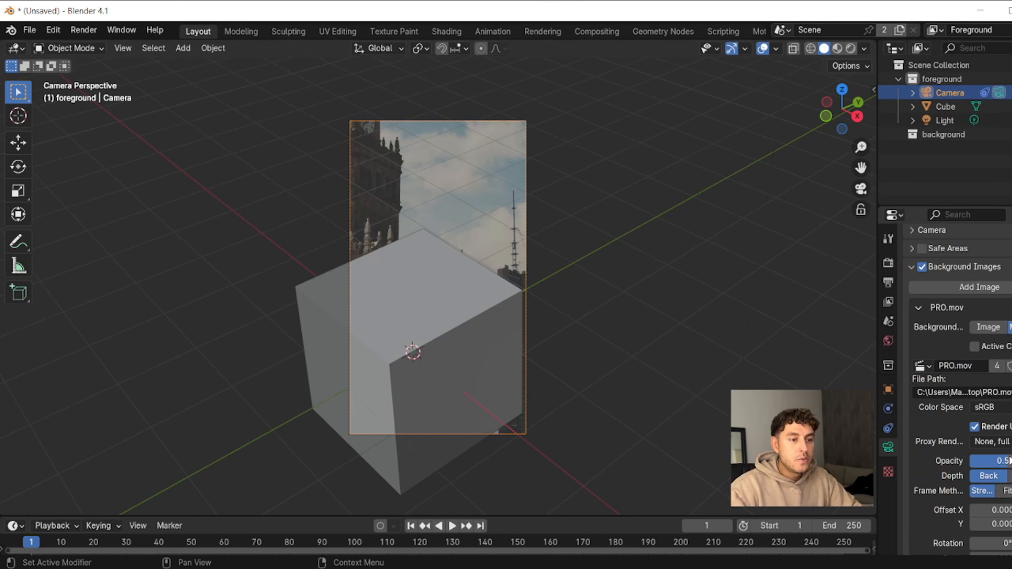
drag(991, 460, 1010, 460)
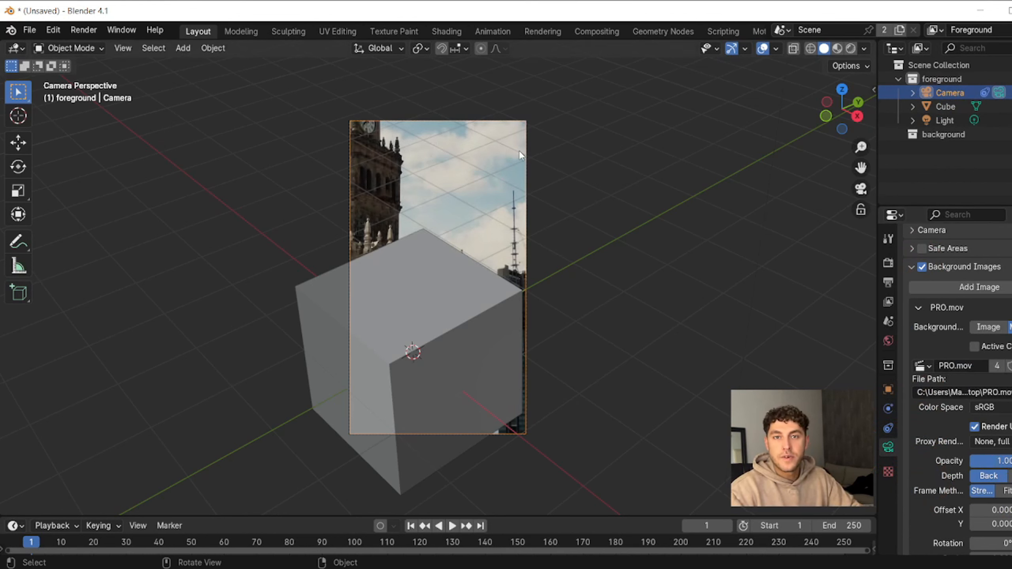
Step: Scale the cube to 0.5 on the X, Y and Z axes
click(936, 106)
drag(877, 107, 856, 152)
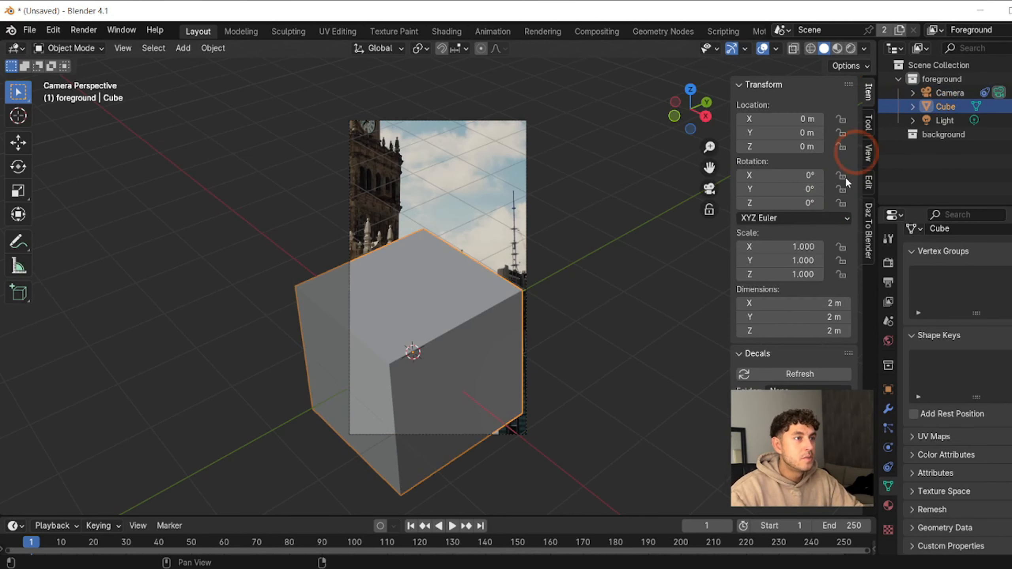
click(794, 245)
text(0.5)
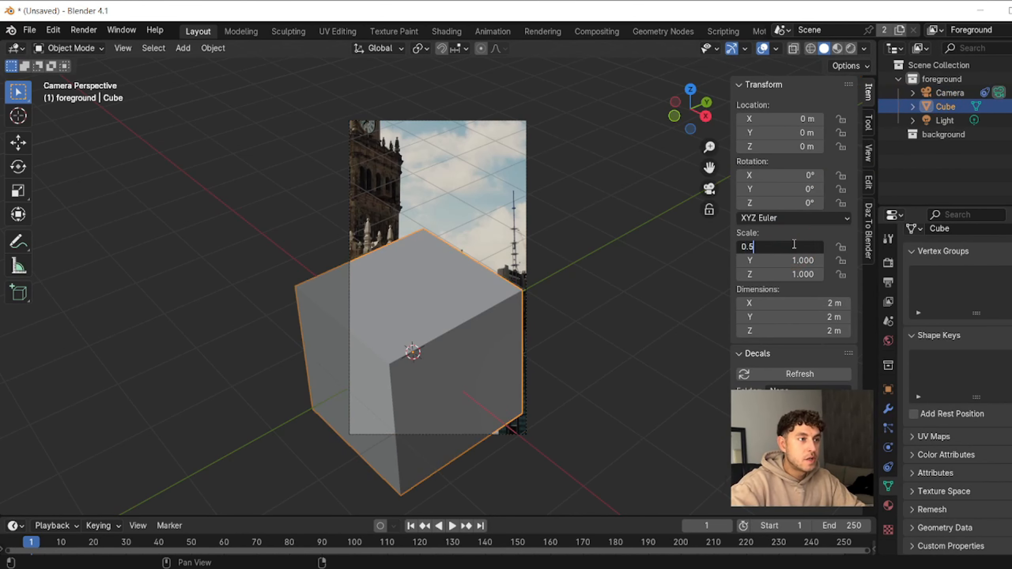
key(Return)
click(802, 263)
text(0.5)
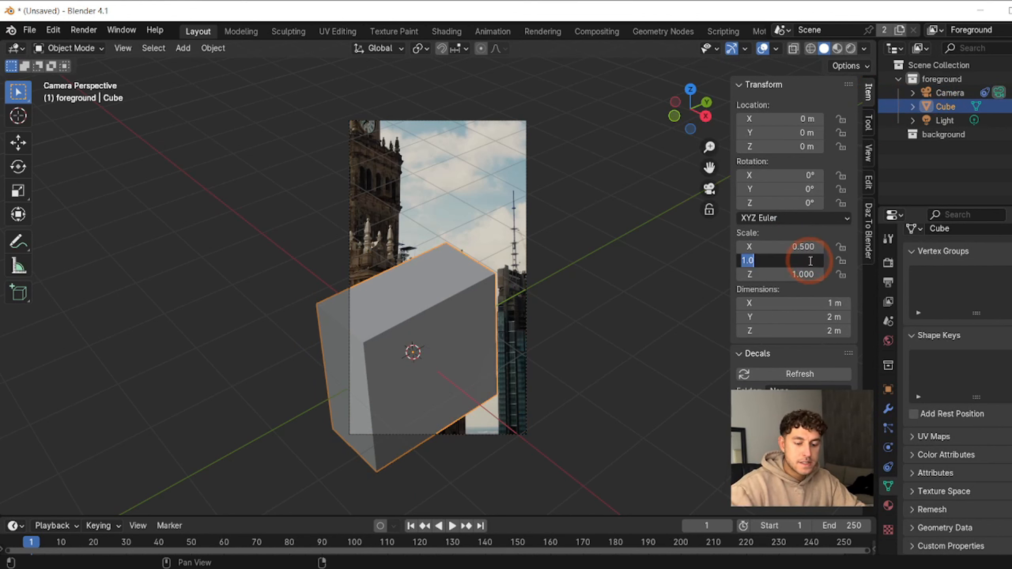
key(Return)
click(809, 274)
text(0.5)
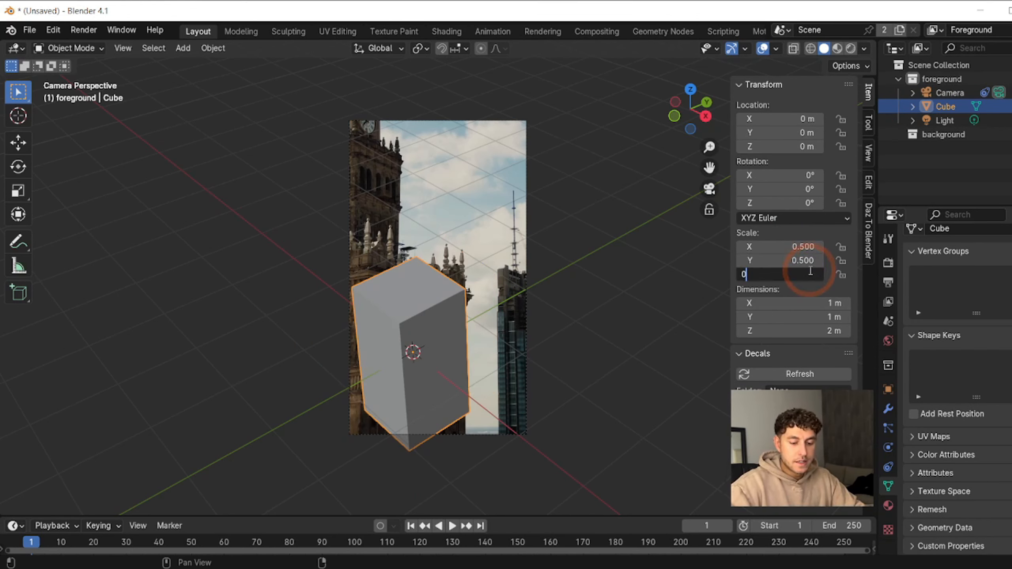
key(Return)
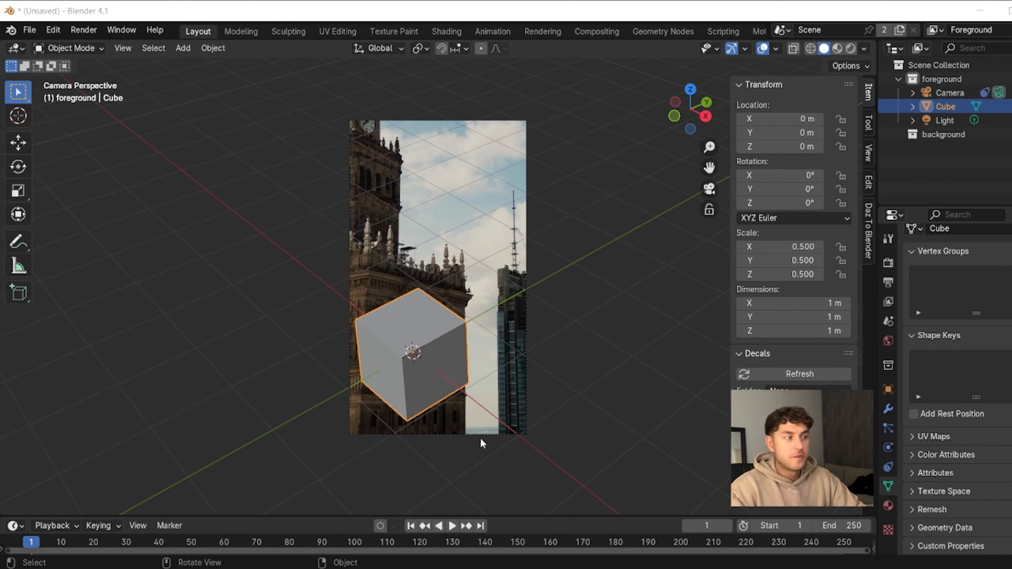
Step: Play back the shot to check how the cube follows the footage, and set the start frame to 190
click(453, 526)
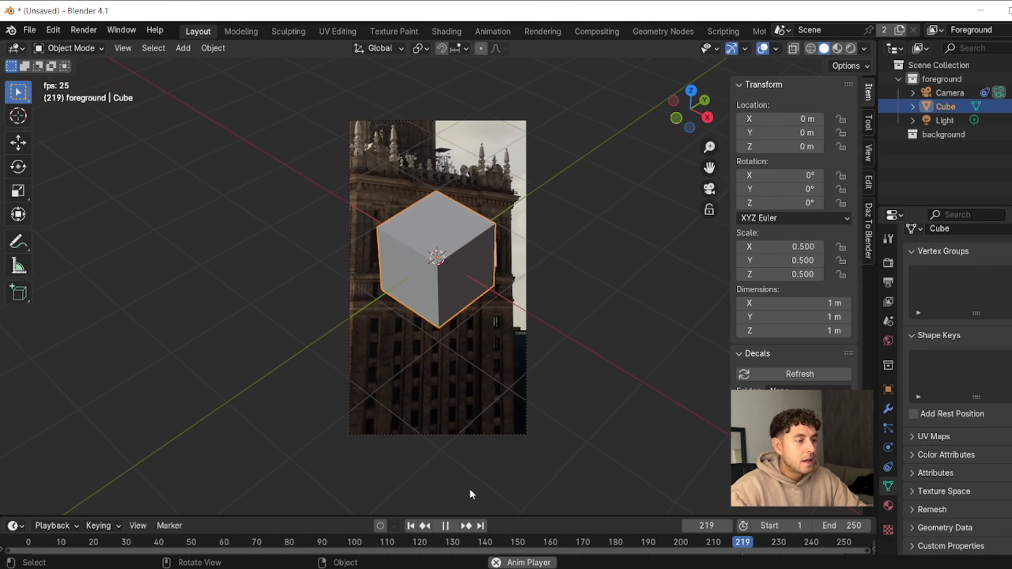
click(447, 525)
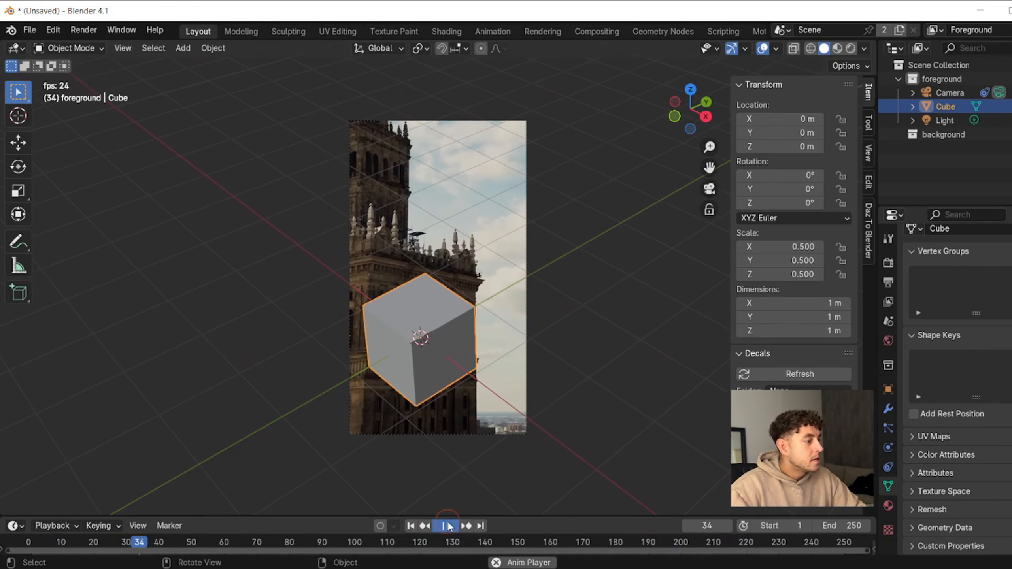
click(783, 526)
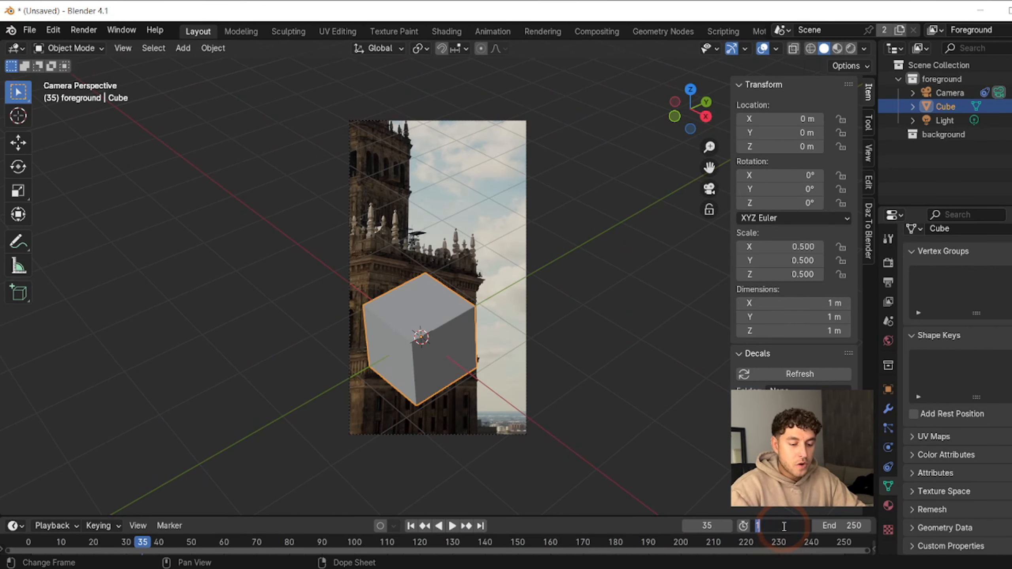
text(190)
key(Return)
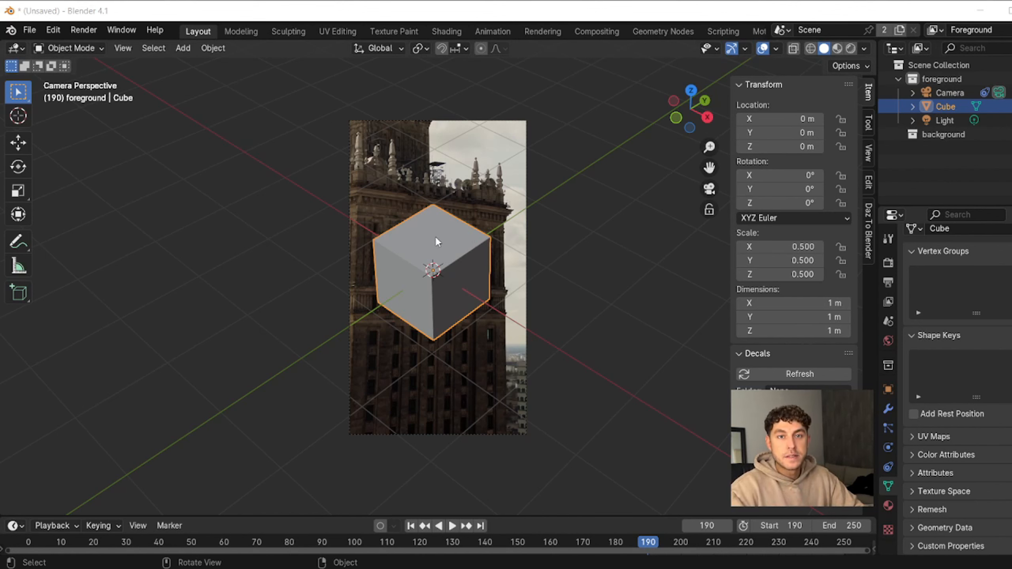
Step: Set the transform pivot to 3D Cursor and rotate the camera around it until the cube faces align with the tower facade
click(947, 93)
click(420, 48)
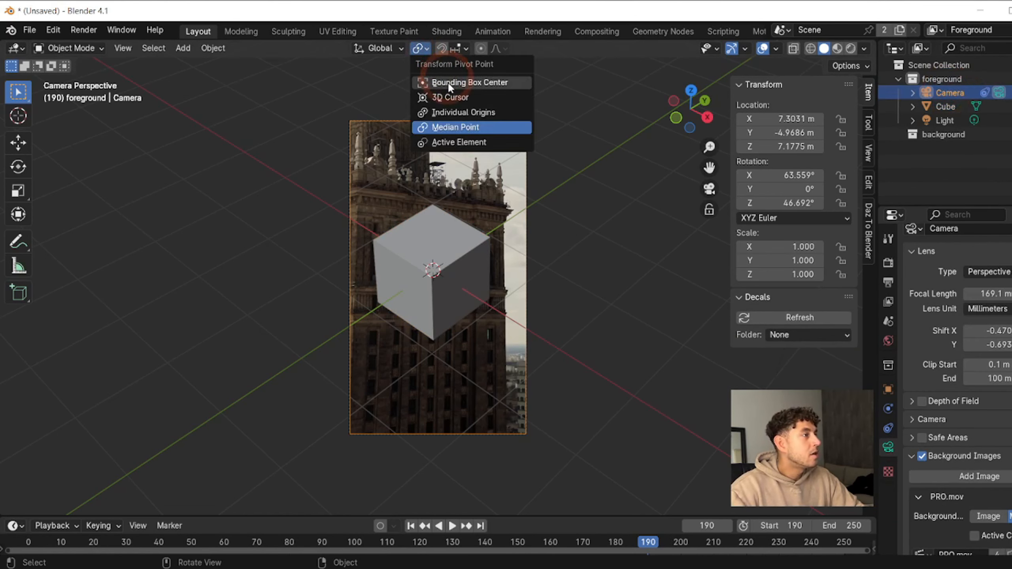
click(448, 97)
click(18, 166)
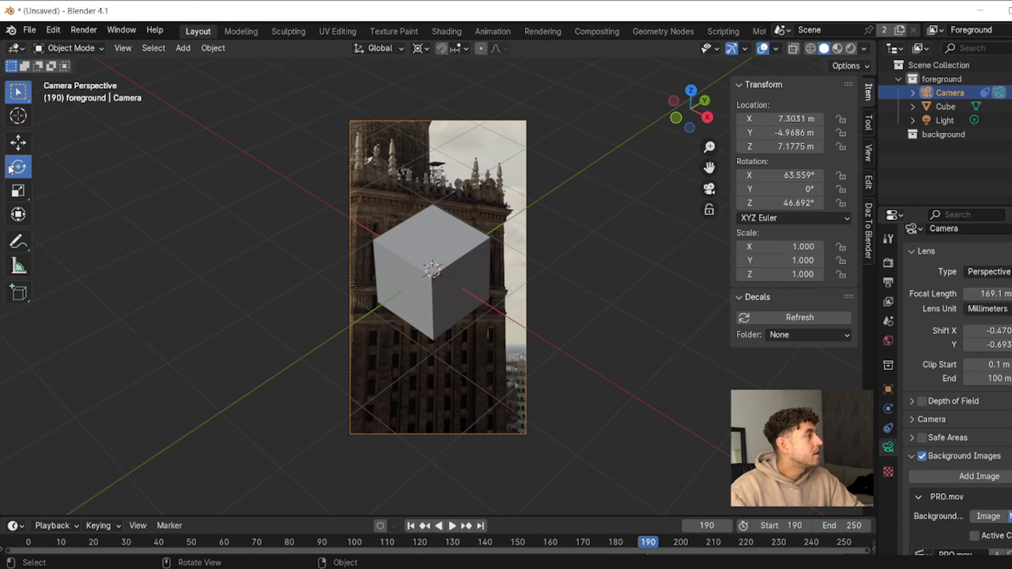
mouse_move(447, 306)
mouse_down()
mouse_move(438, 309)
mouse_move(454, 305)
mouse_up()
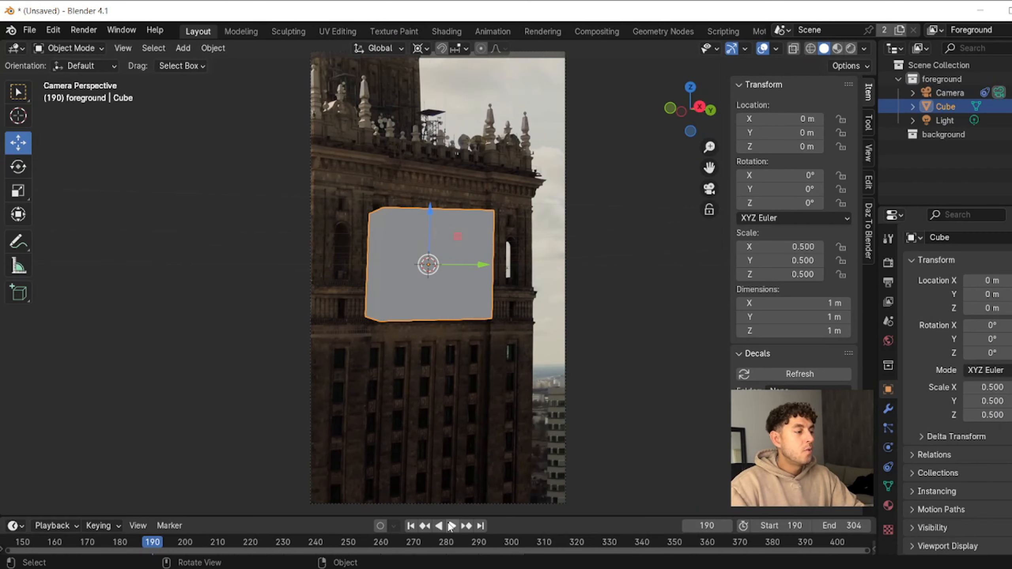
Step: Play back the shot to check the cube's alignment, and enable the motion tracking overlay in the viewport
click(451, 526)
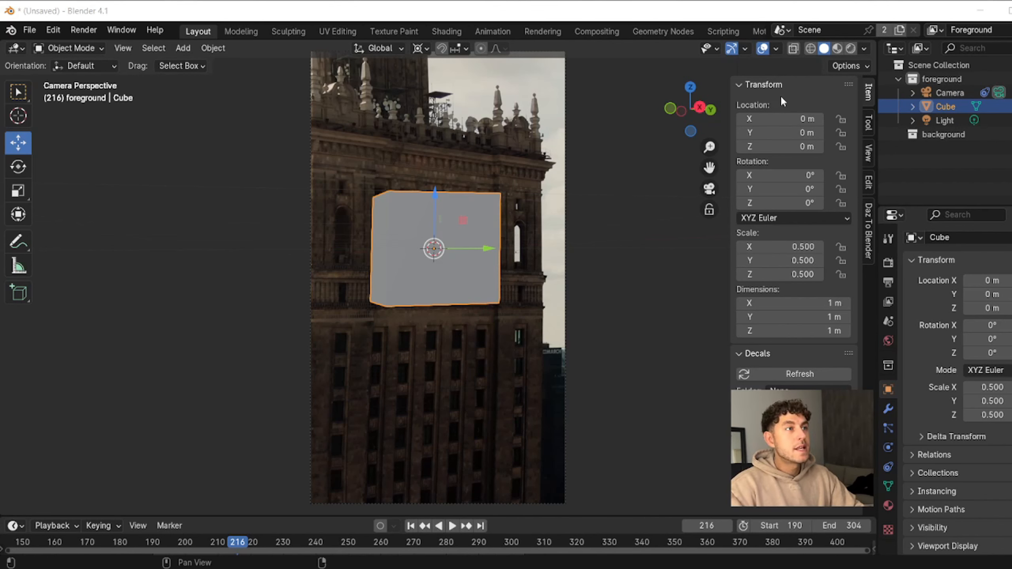
click(775, 48)
click(690, 375)
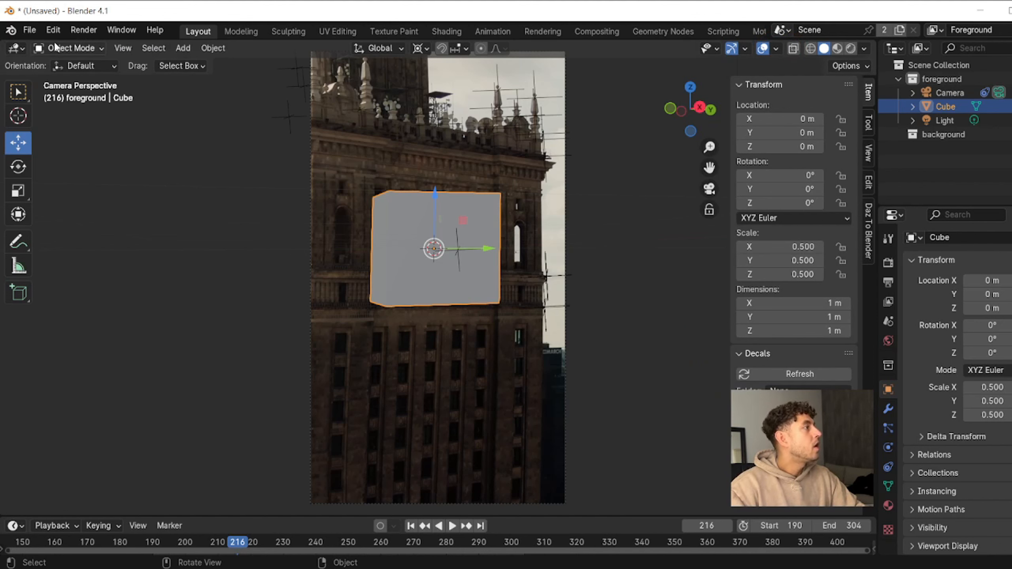
Step: Select the cube's front face in Edit Mode and snap the 3D cursor to it
click(68, 48)
click(68, 79)
click(144, 48)
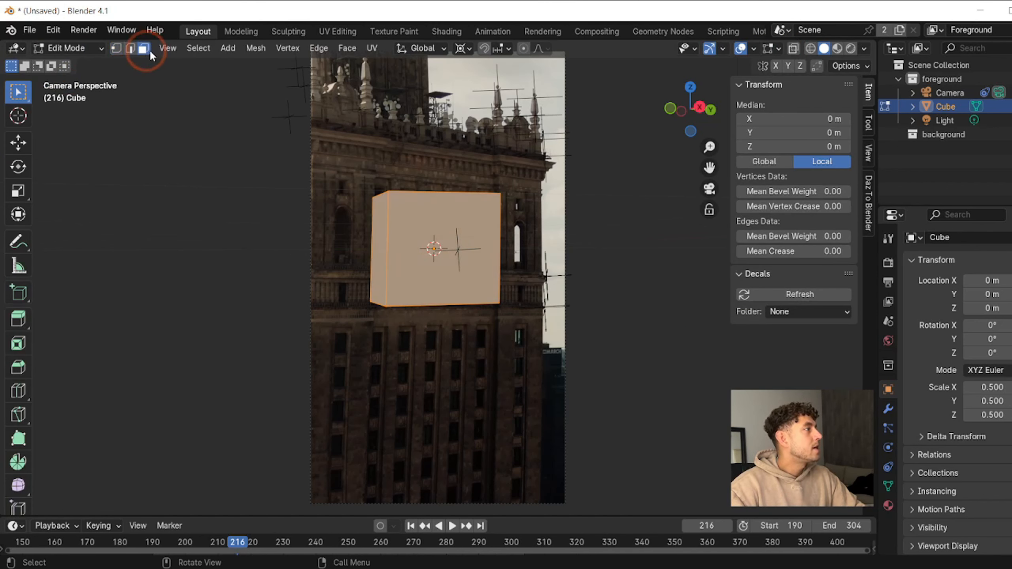
click(414, 210)
click(424, 214)
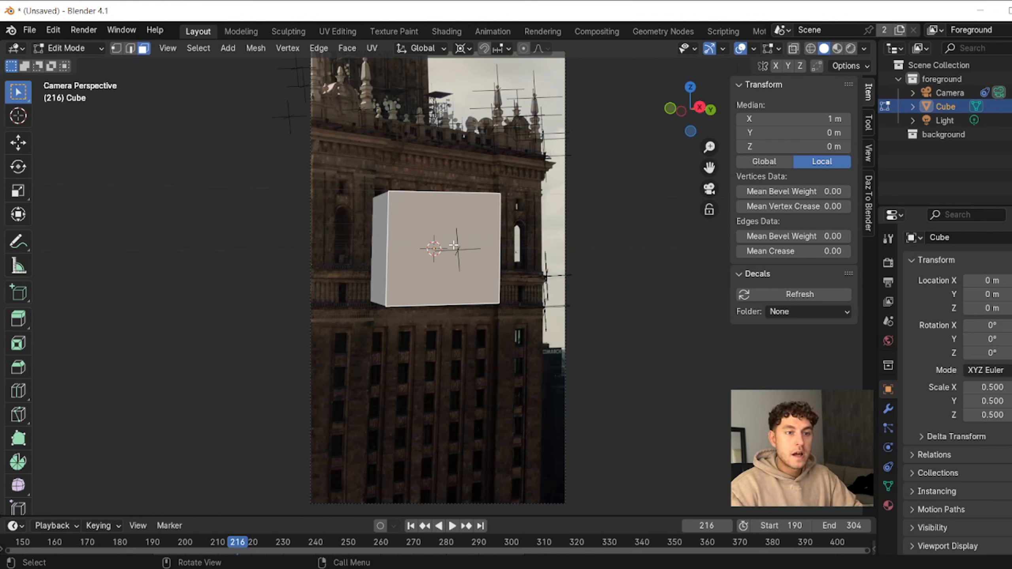
key(shift+s)
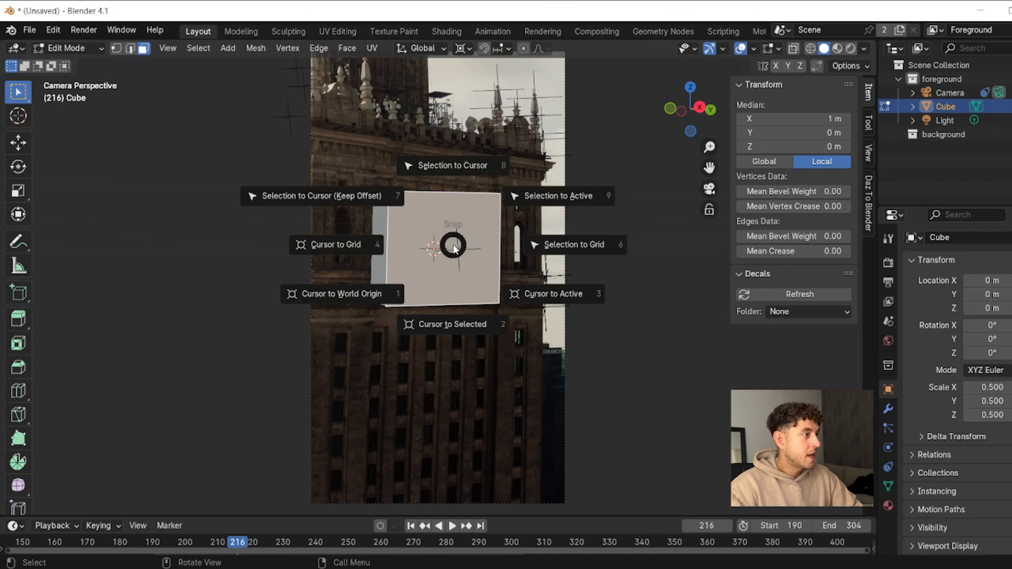
click(445, 324)
Step: In Object Mode, move the cube back along X to about -0.498 m so its front face sits at the world origin
click(84, 48)
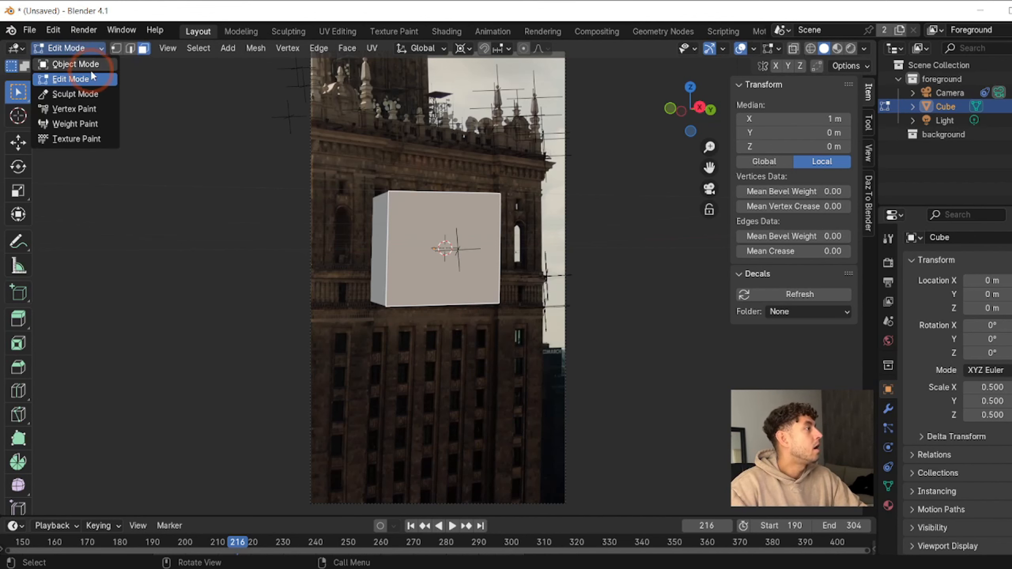
click(89, 65)
click(637, 172)
click(711, 189)
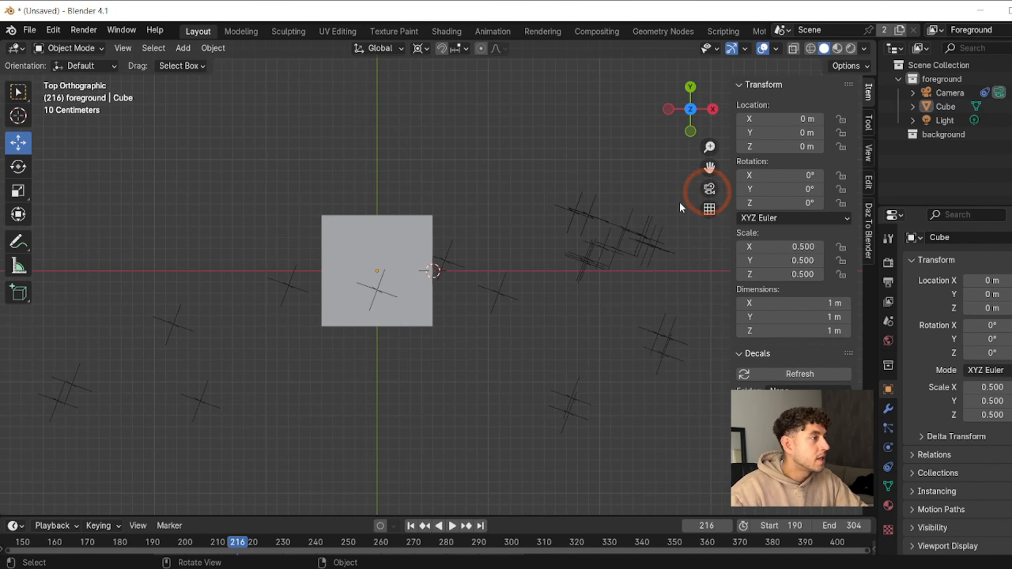
click(945, 106)
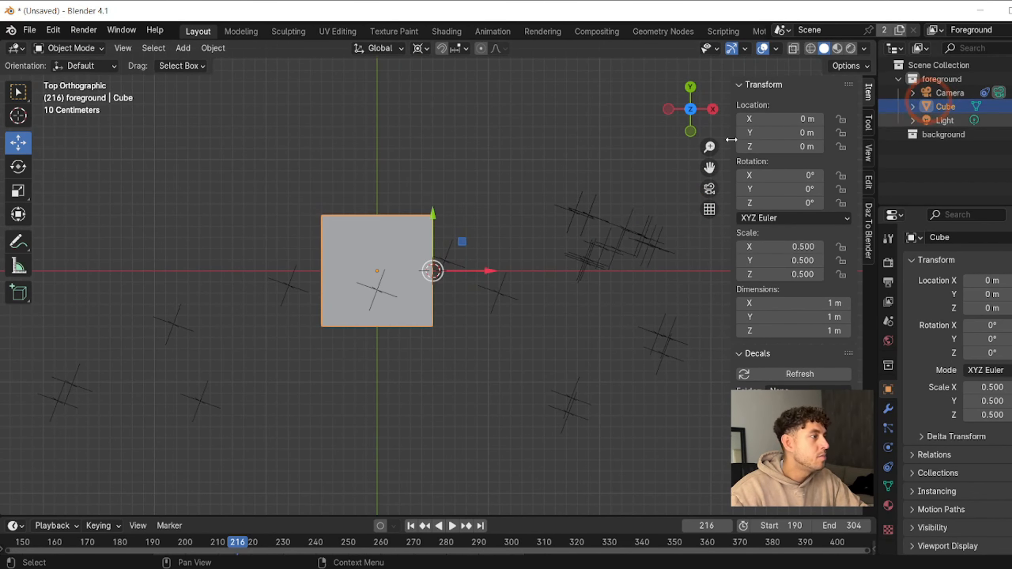
scroll(618, 282, down, 5)
scroll(424, 266, up, 6)
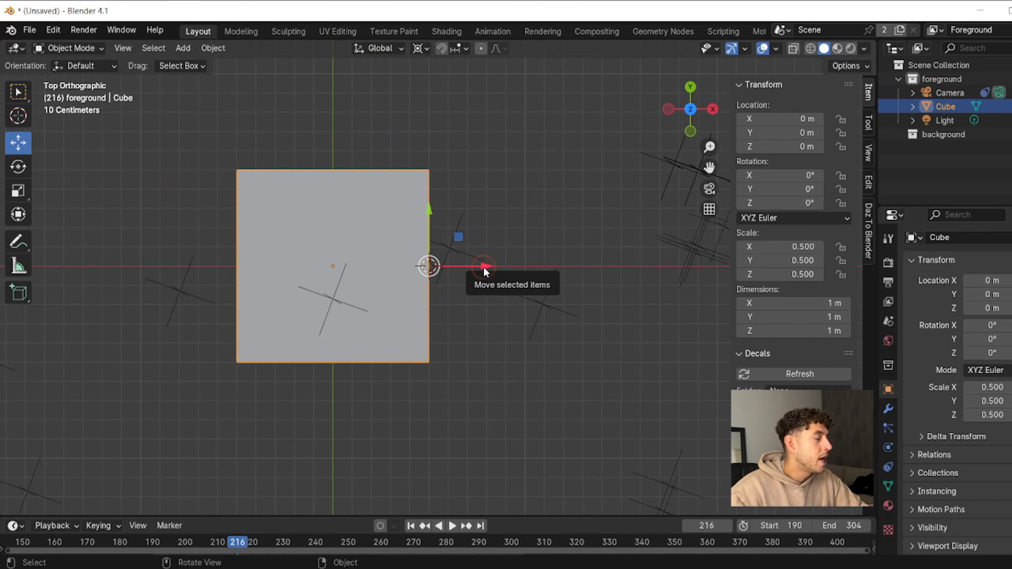
drag(483, 266, 385, 269)
Step: Snap the 3D cursor to the moved cube's front face in Edit Mode
click(86, 49)
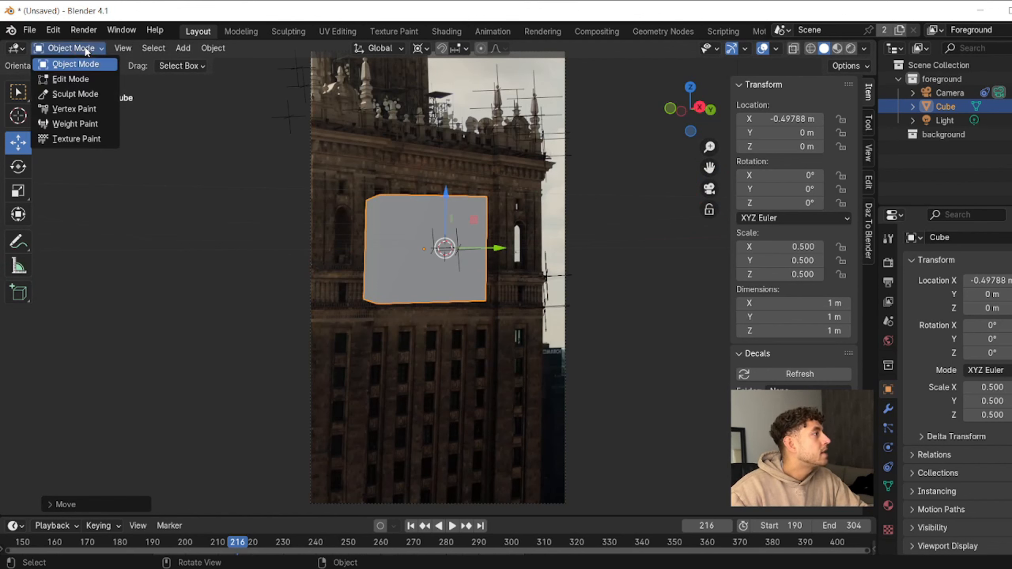
click(90, 76)
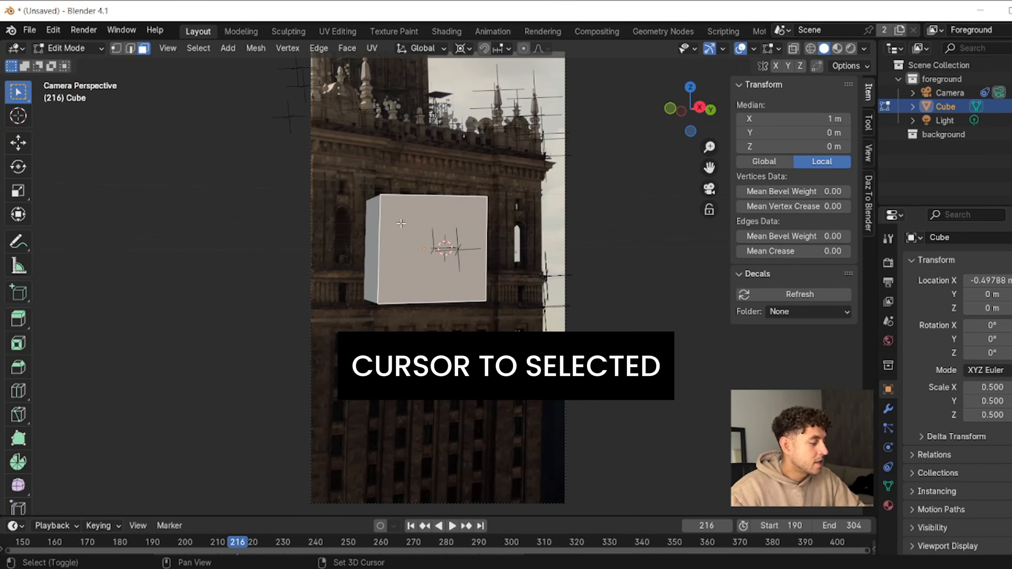
key(shift+s)
click(415, 267)
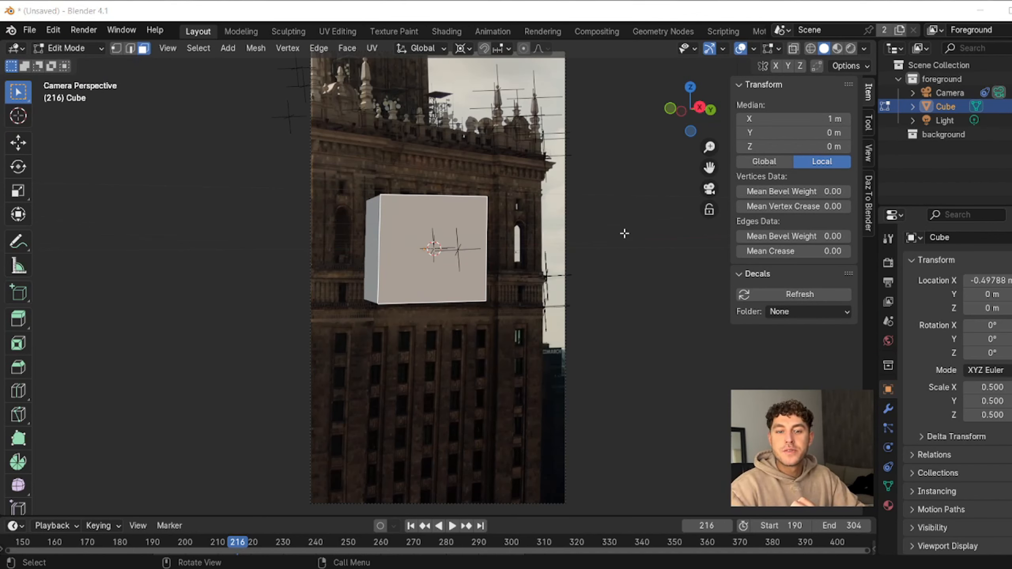
Step: Return to Object Mode and play the shot from frame 190 to check how the cube sticks to the building
click(66, 49)
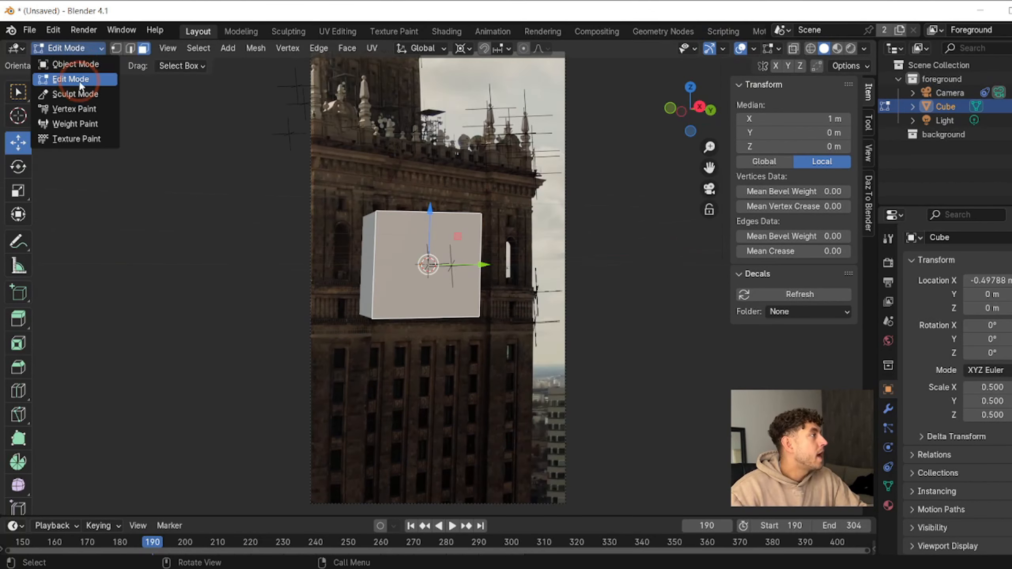
click(75, 61)
key(shift+Left)
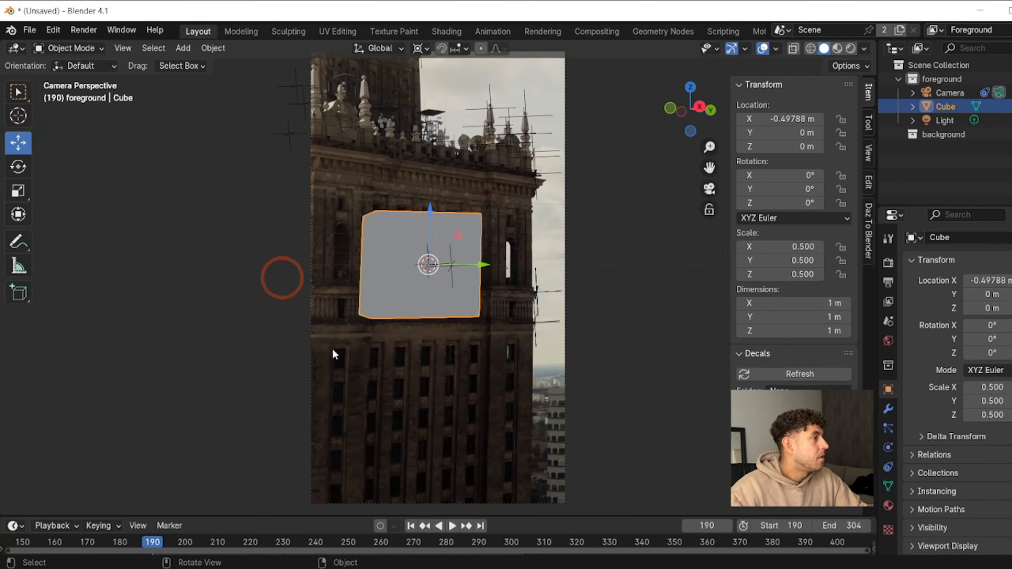
click(452, 526)
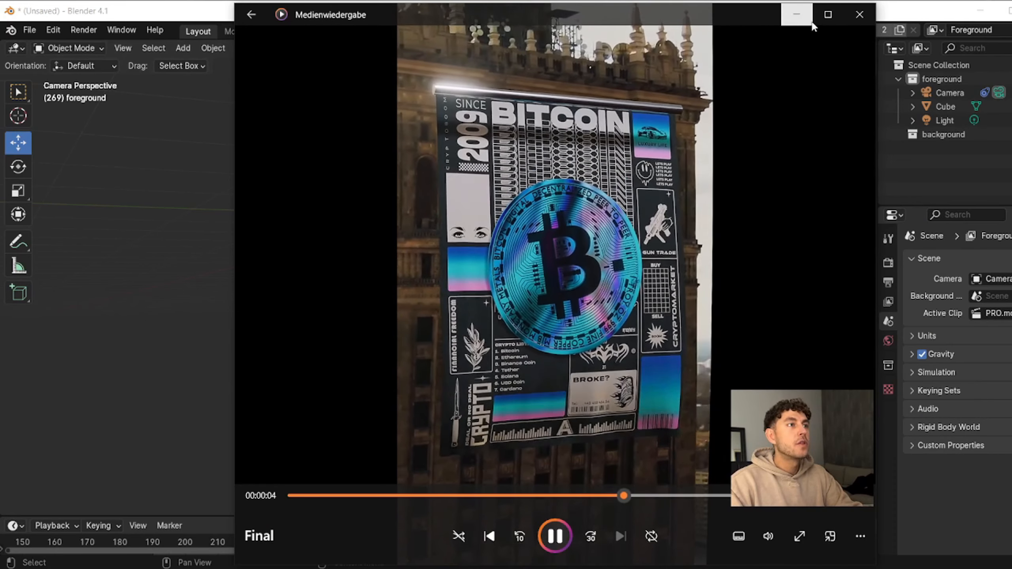
Step: Switch from the reference video back to Blender and add a mesh plane rotated 90° about Y
click(811, 23)
click(184, 49)
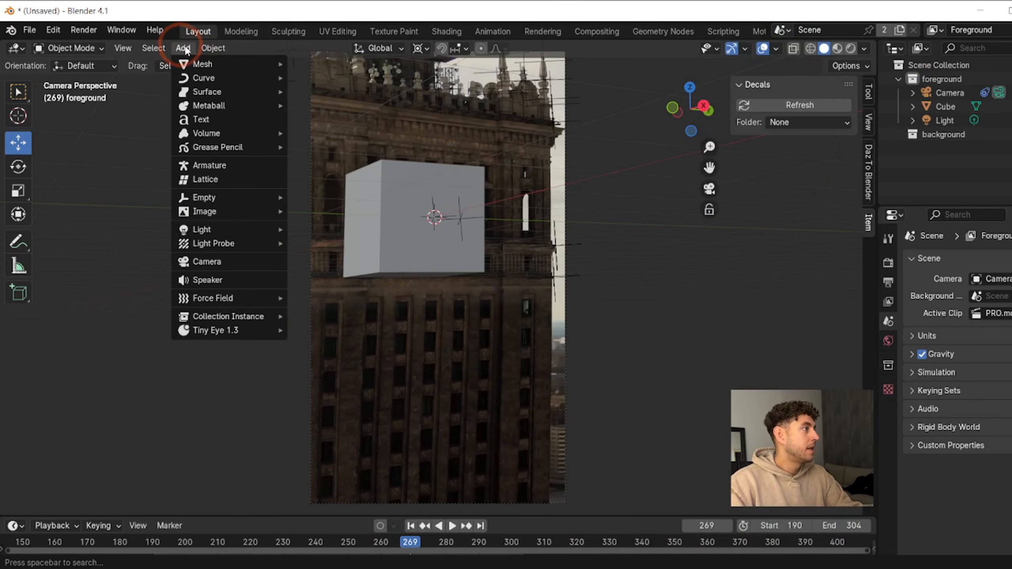
mouse_move(204, 63)
click(360, 64)
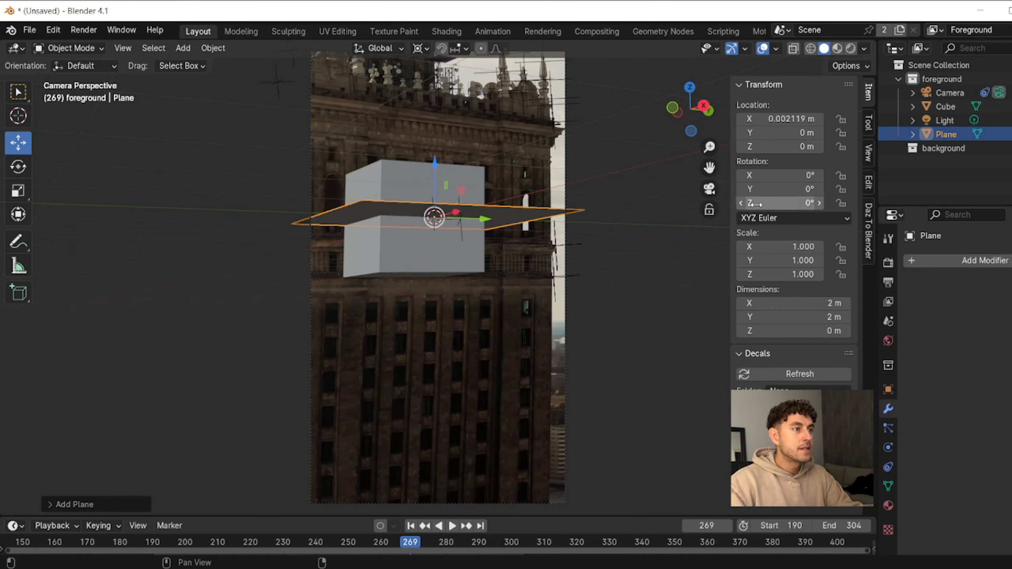
click(777, 185)
key(Return)
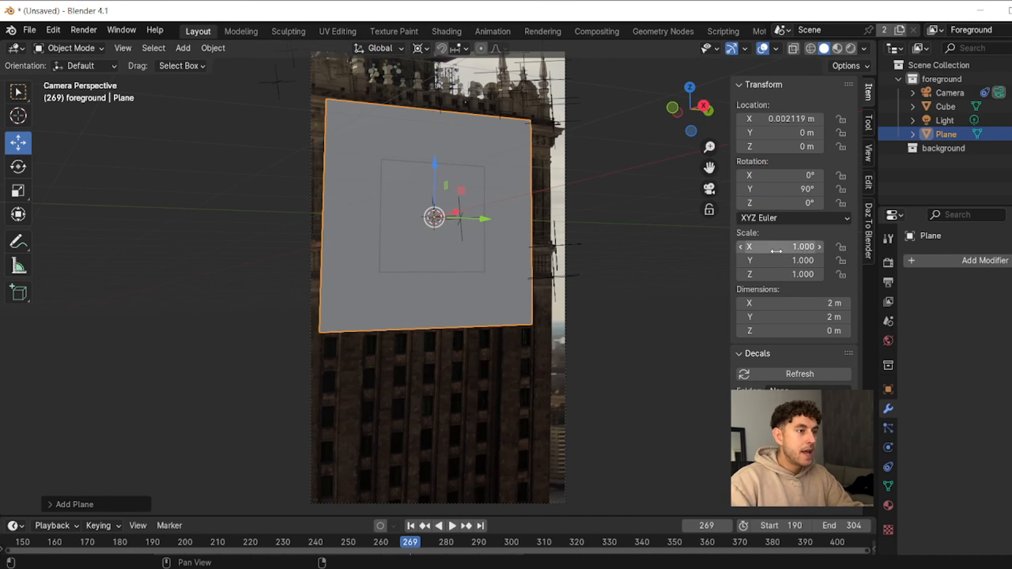
Step: Scale the plane to 1.25 on X and 0.85 on Y
click(804, 241)
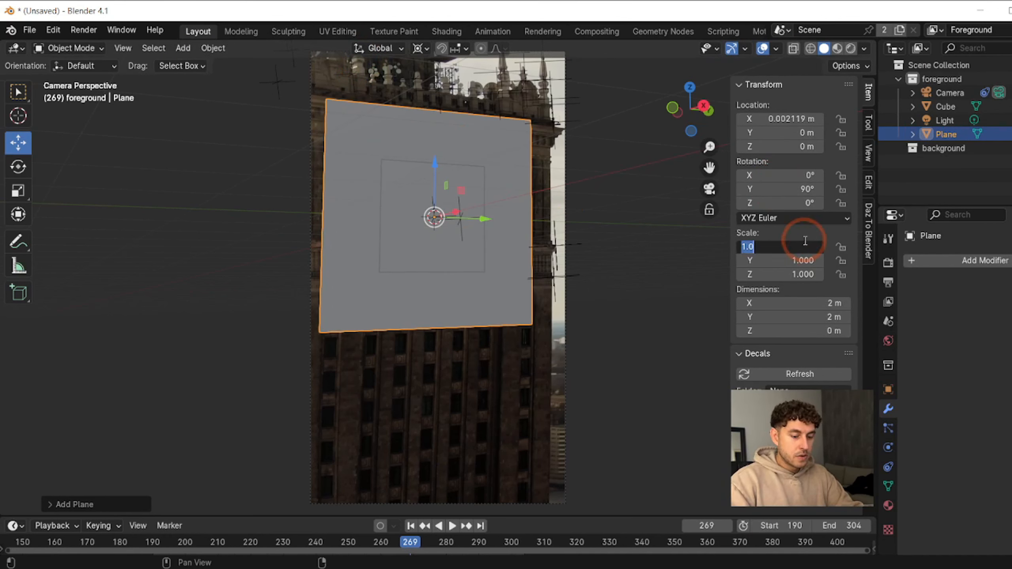
text(1.25)
key(Return)
click(802, 261)
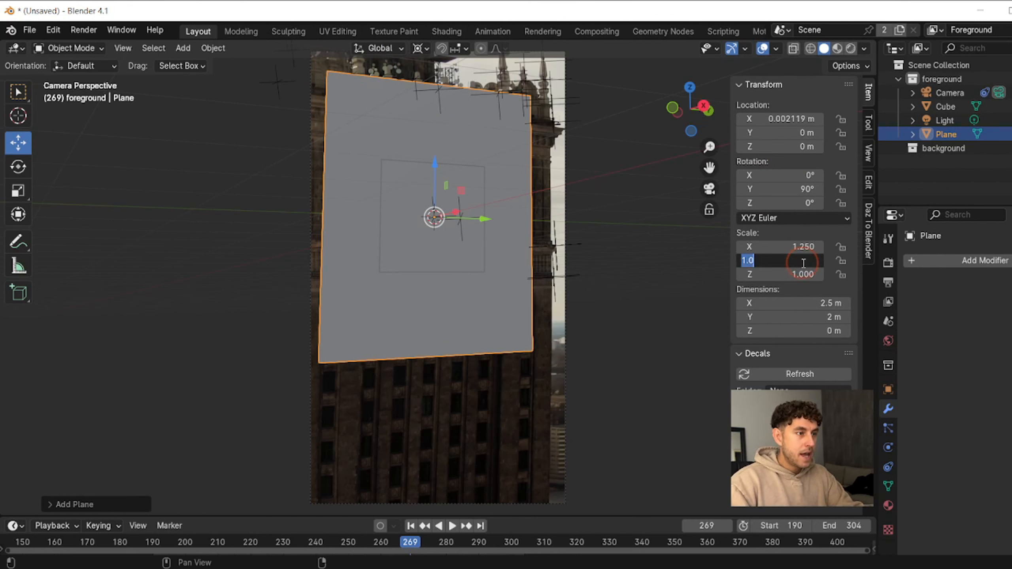
text(0)
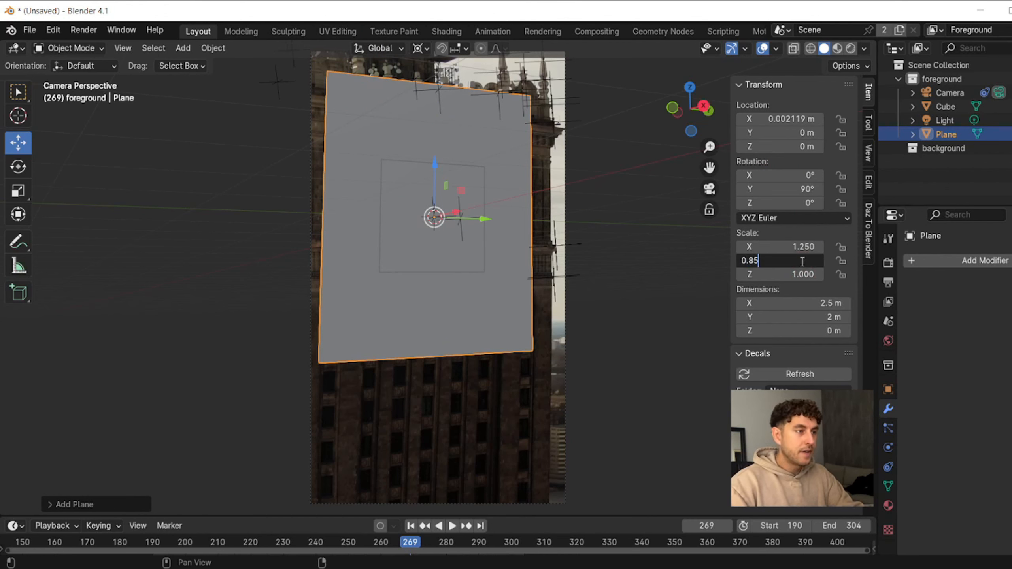
text(.85)
key(Return)
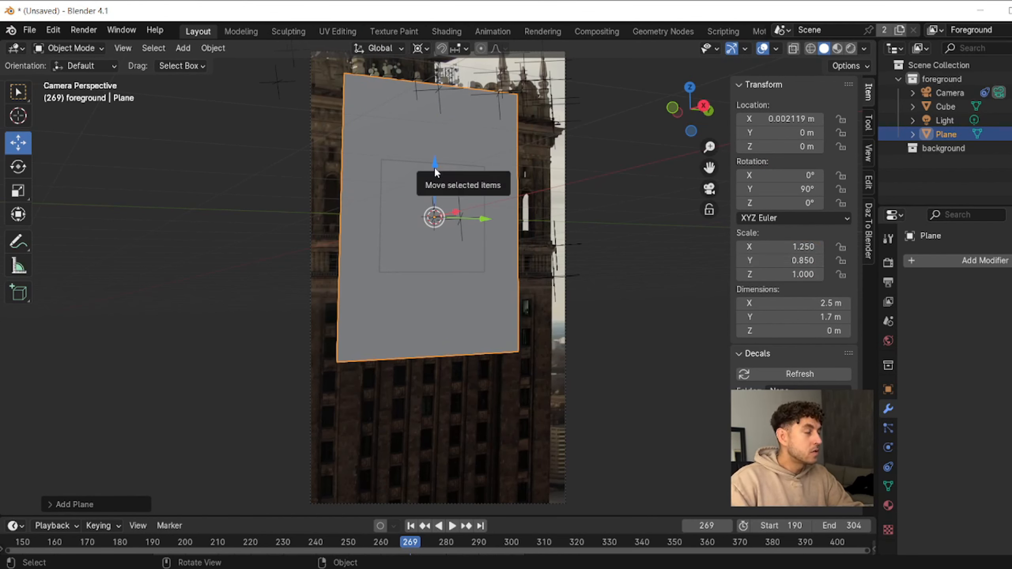
Step: Move the plane down along Z to about -0.518 m and along X to about 0.016 m, just in front of the cube's face
drag(434, 167, 457, 222)
middle_drag(474, 294, 533, 384)
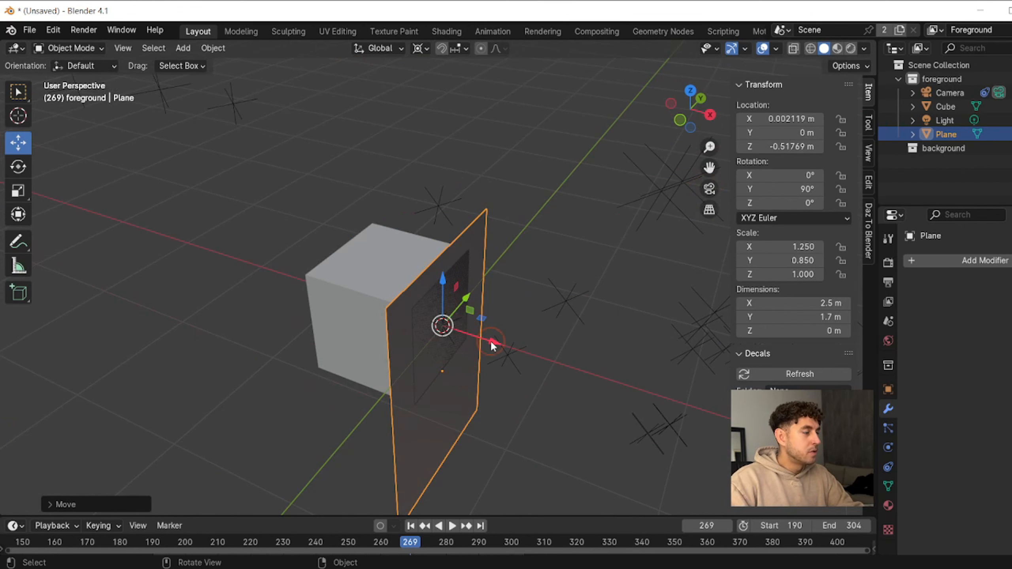
drag(492, 341, 498, 343)
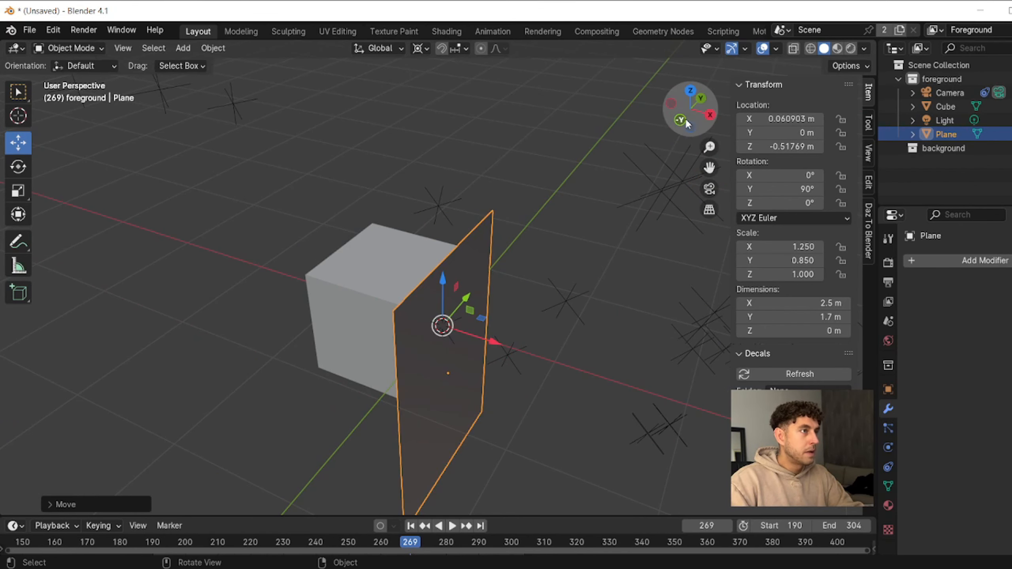
middle_drag(498, 344, 488, 322)
right_click(487, 321)
drag(501, 301, 496, 299)
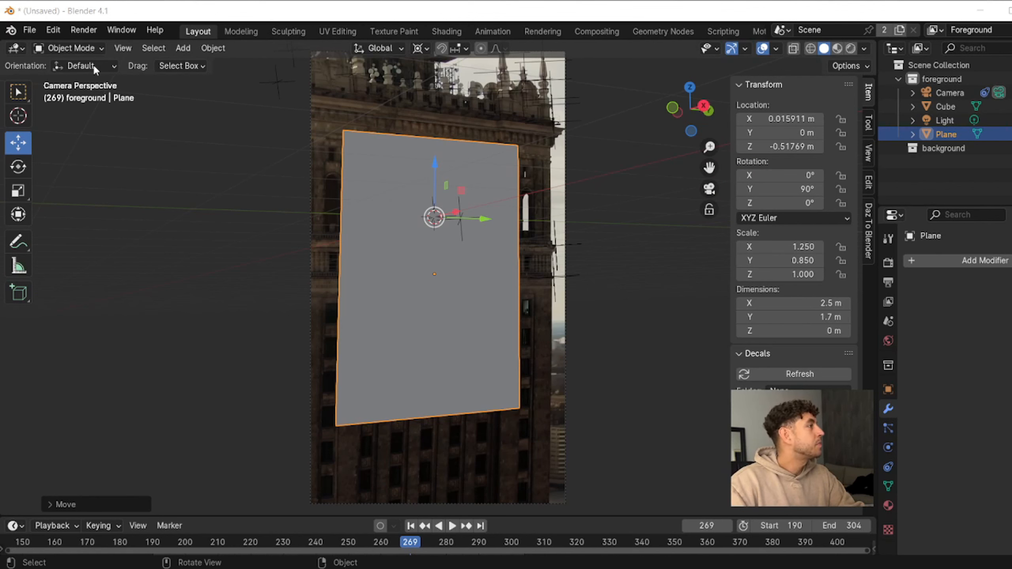
Step: Subdivide the plane in Edit Mode with 66 cuts
click(69, 48)
click(90, 81)
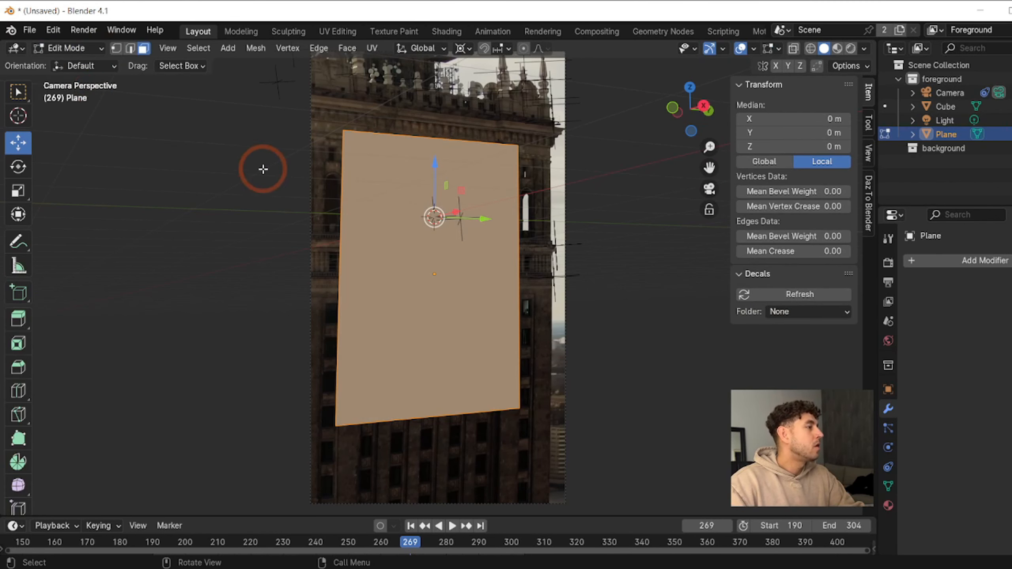
right_click(372, 219)
click(372, 216)
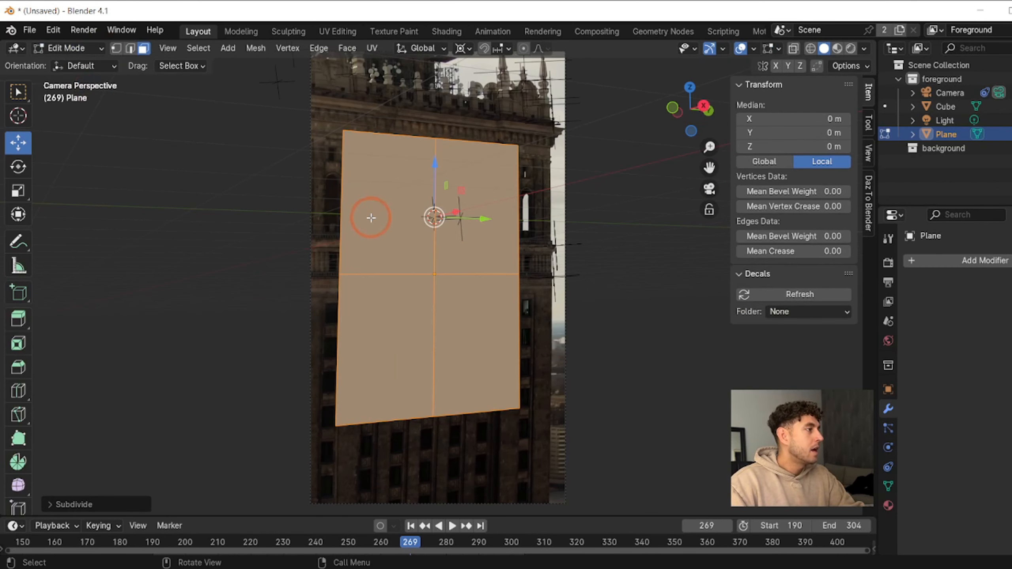
click(51, 513)
key(ctrl+z)
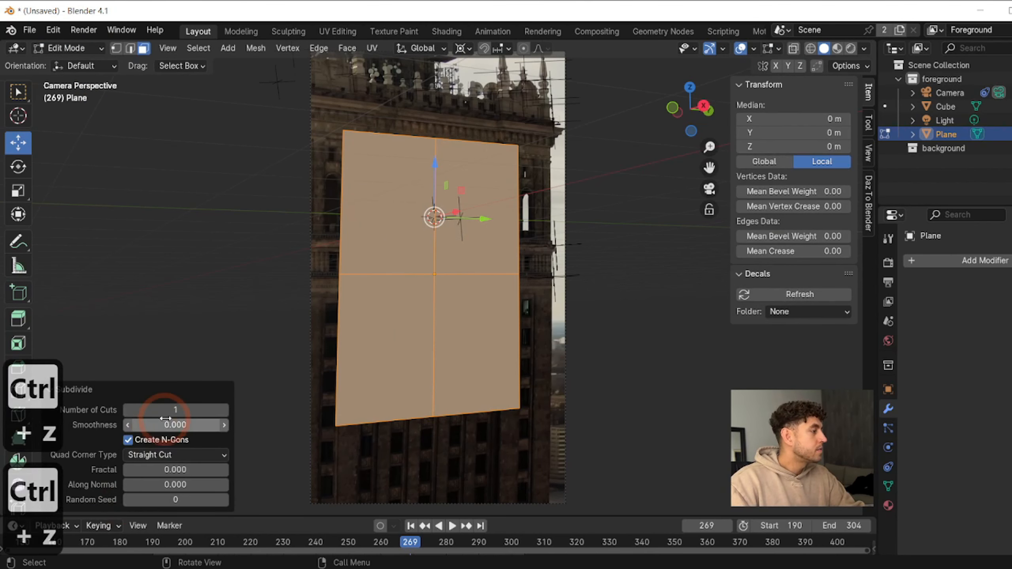
click(172, 416)
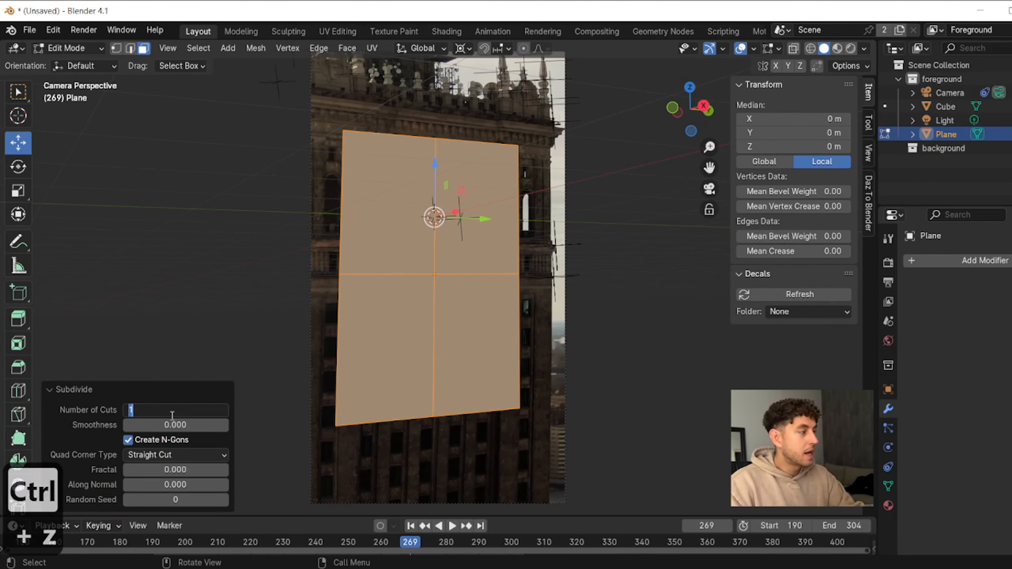
text(66)
key(Return)
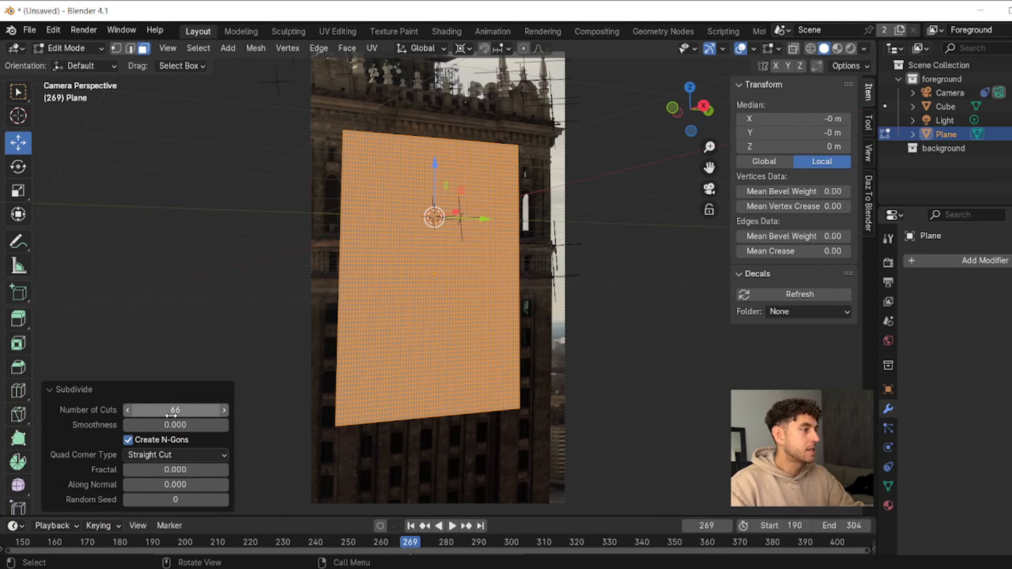
Step: Assign the plane's bottom row of vertices to a new vertex group, and return to Object Mode in camera view
click(703, 106)
scroll(486, 228, down, 2)
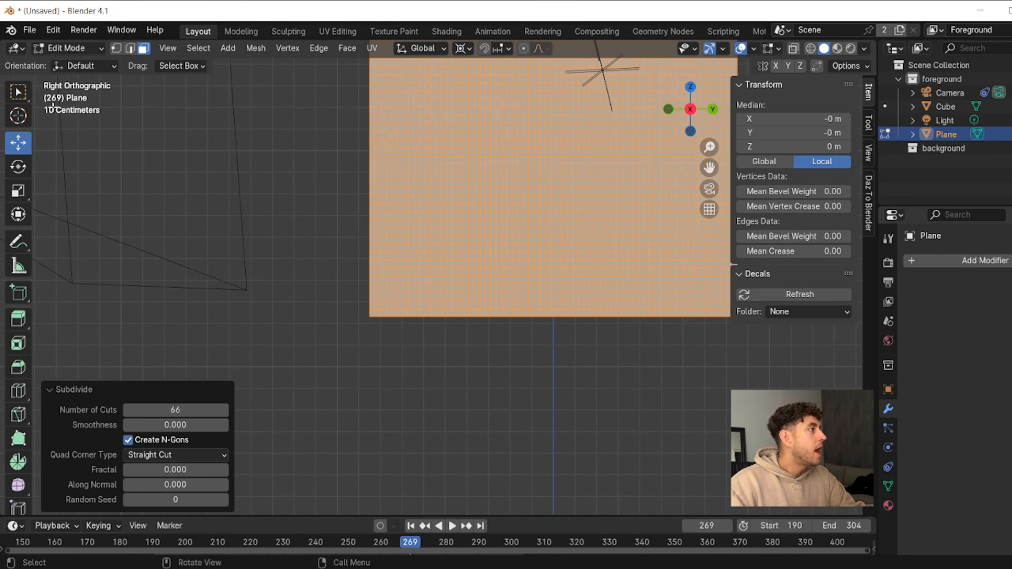
click(117, 48)
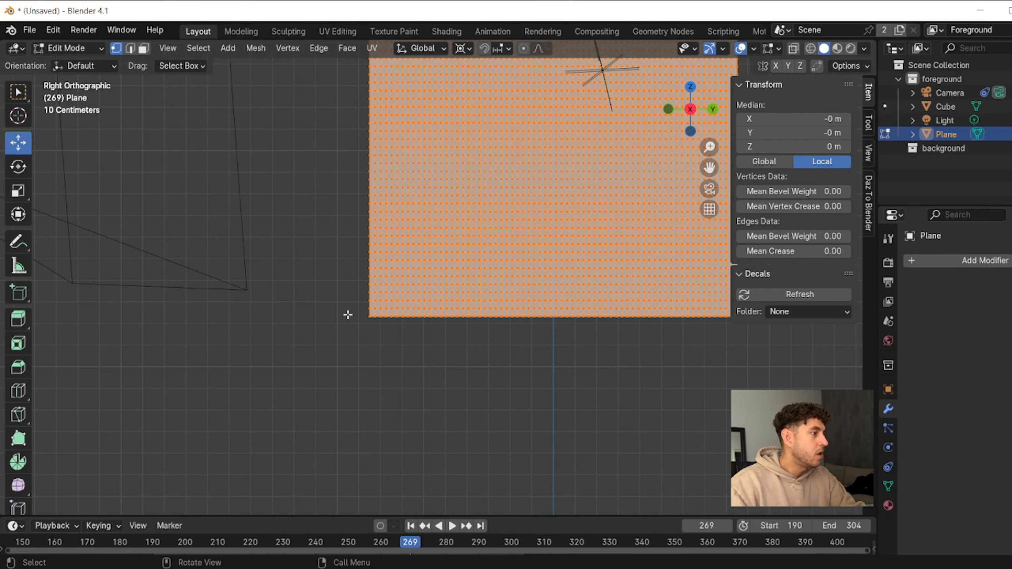
drag(348, 315, 733, 350)
click(888, 485)
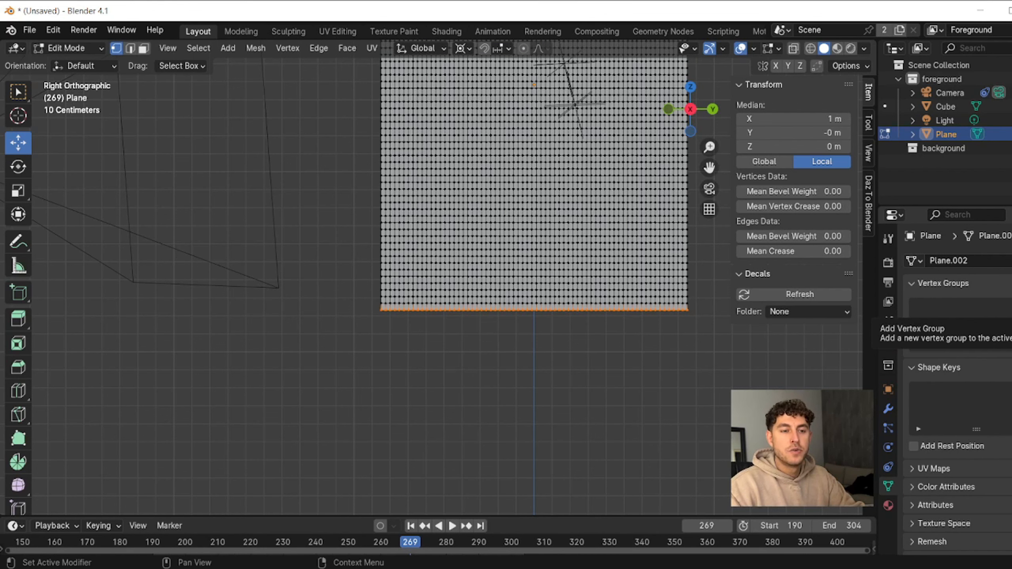
click(1011, 305)
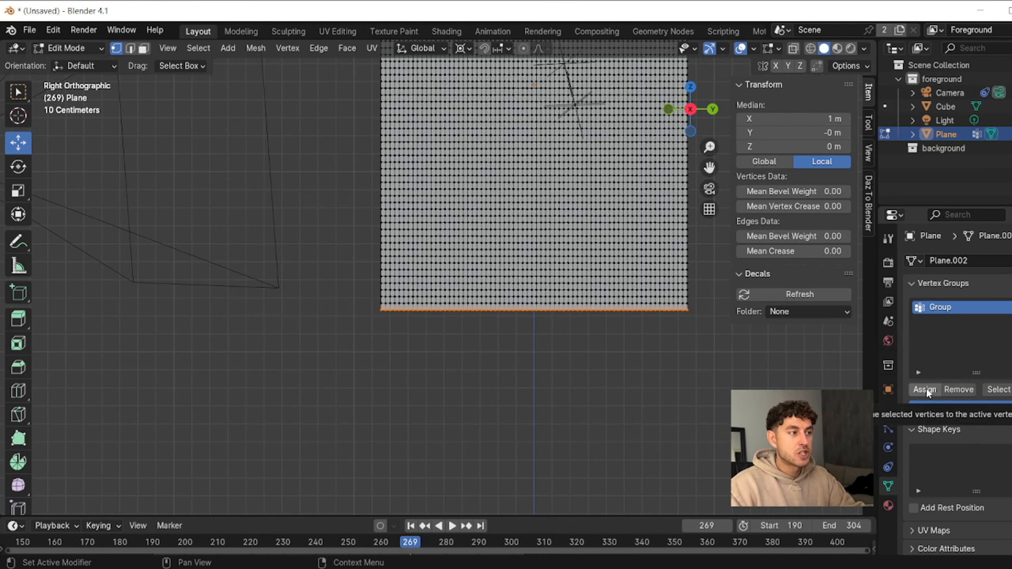
click(925, 390)
click(69, 48)
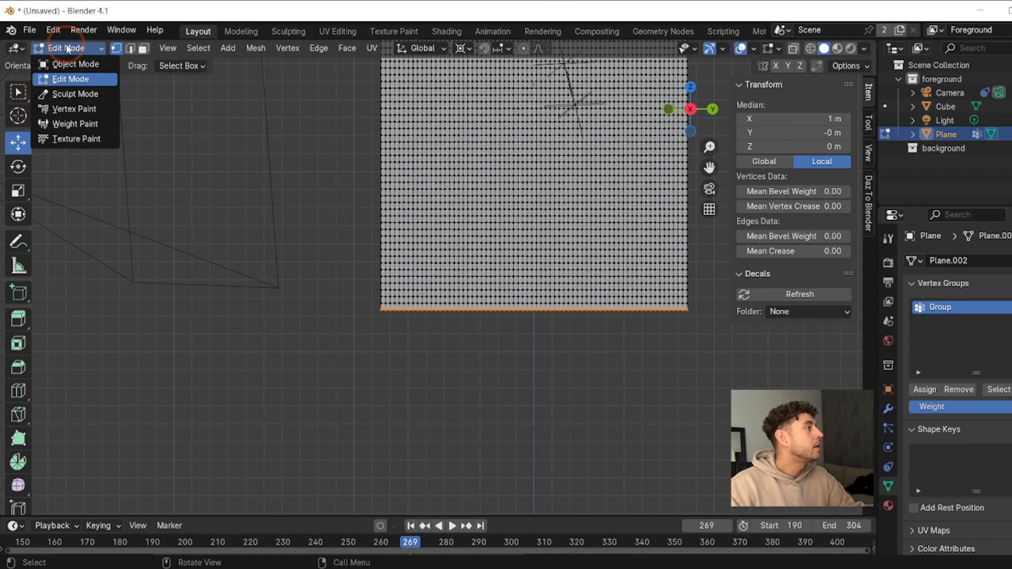
click(75, 64)
click(709, 189)
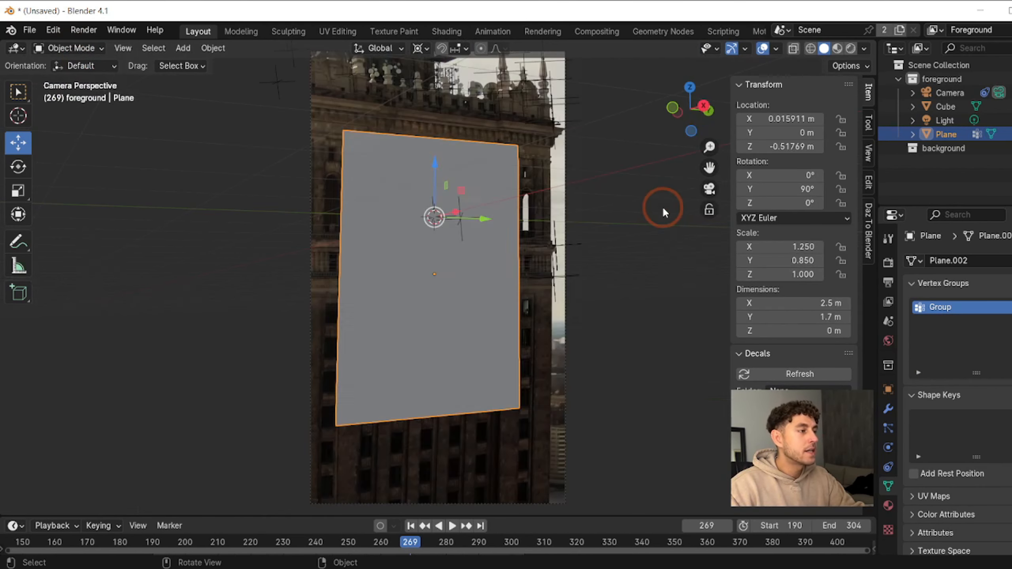
Step: Add an Archemedian curve spiral to the scene
click(183, 47)
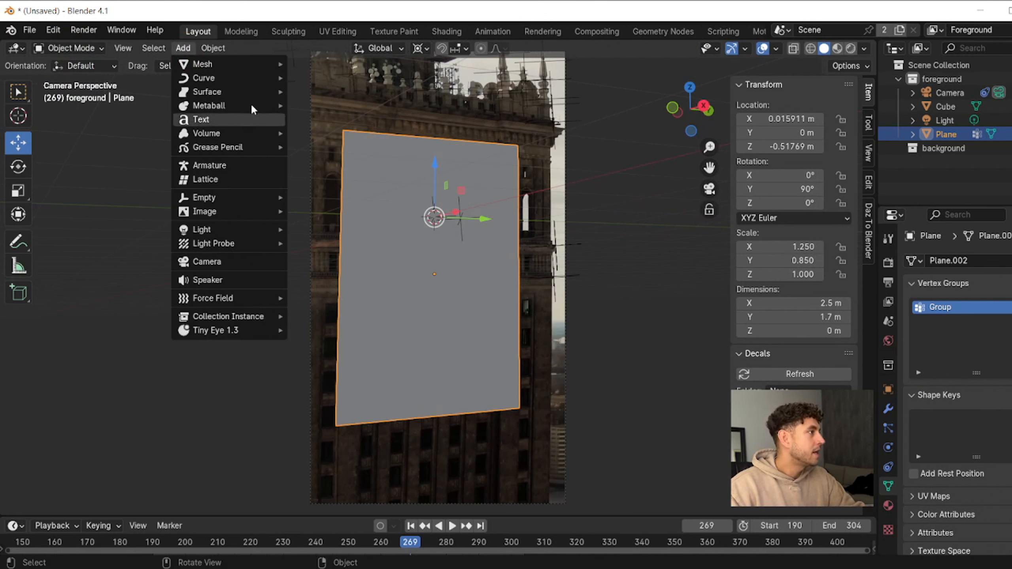
mouse_move(255, 79)
mouse_move(368, 392)
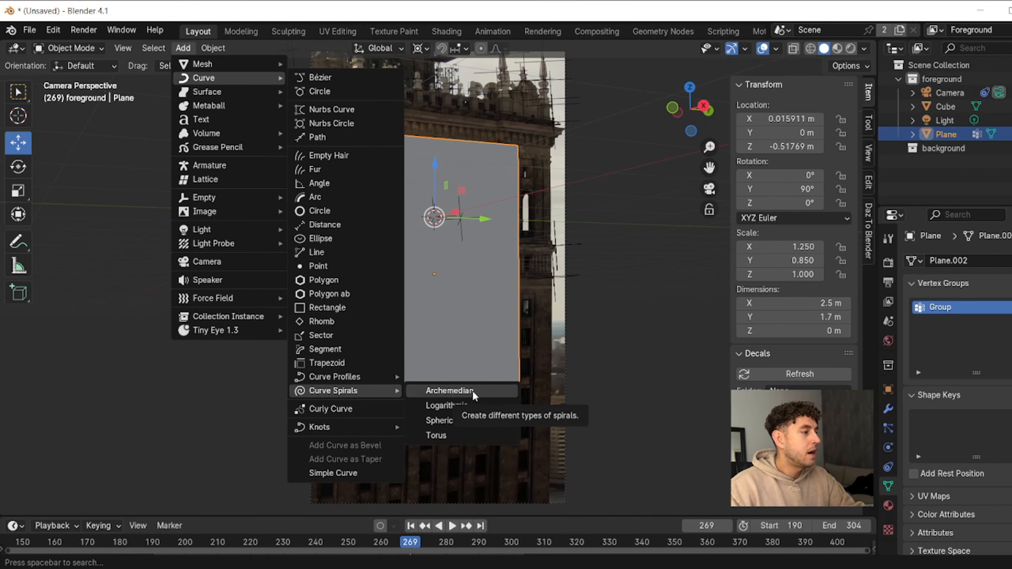
click(449, 391)
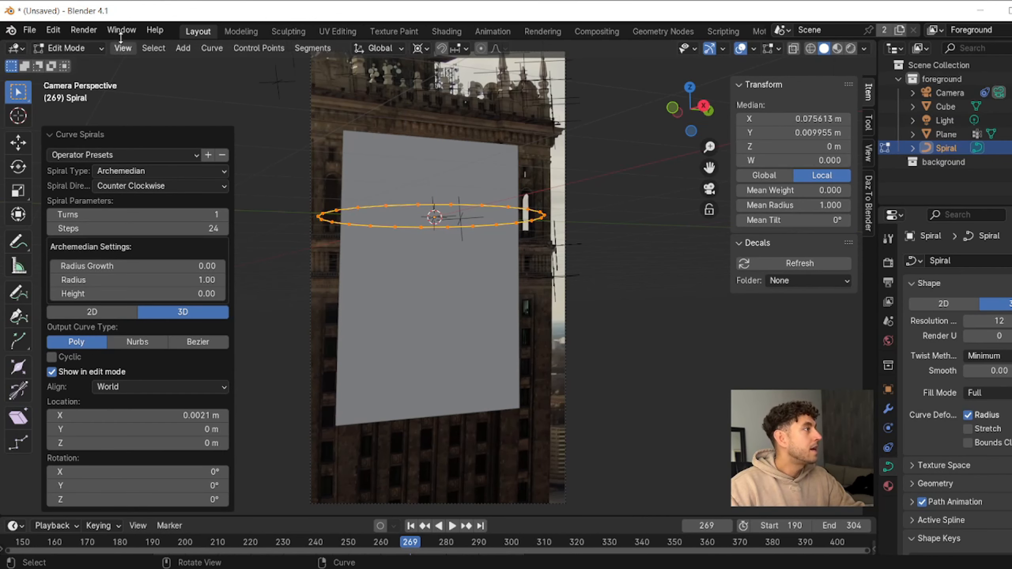
Step: Check in the add-on preferences whether Add Curve: Extra Objects is enabled
click(53, 30)
click(77, 207)
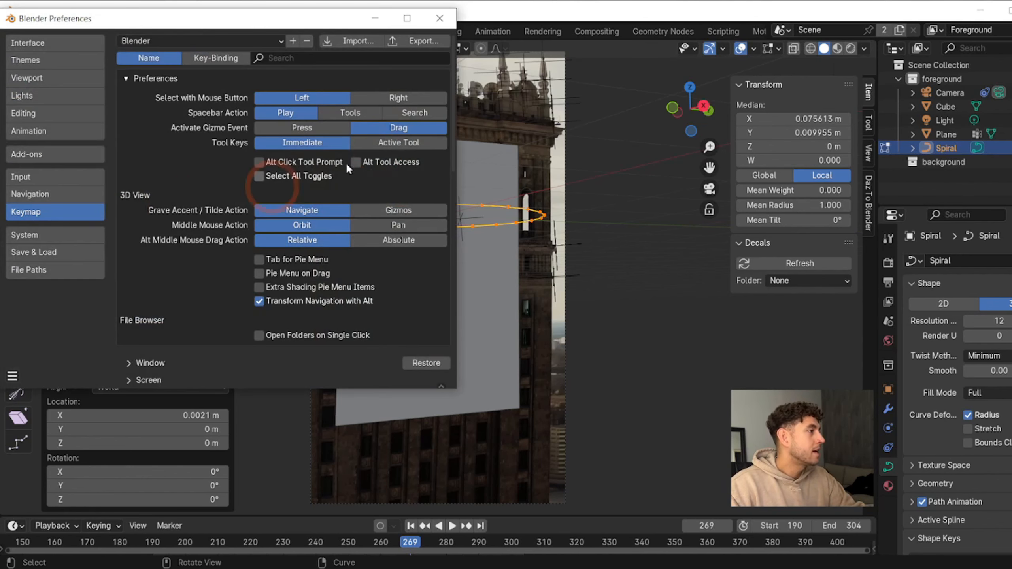
click(28, 154)
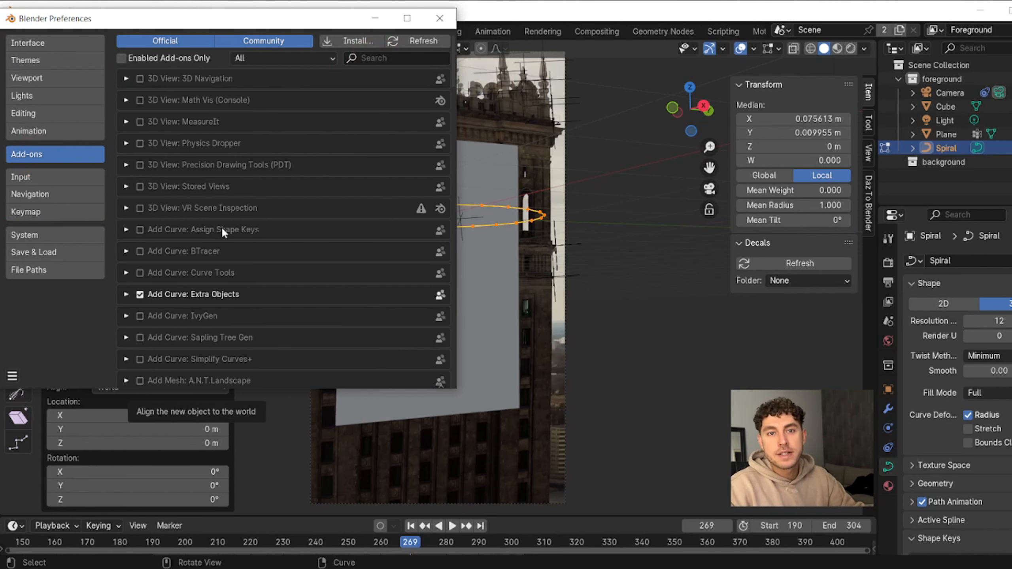
click(439, 18)
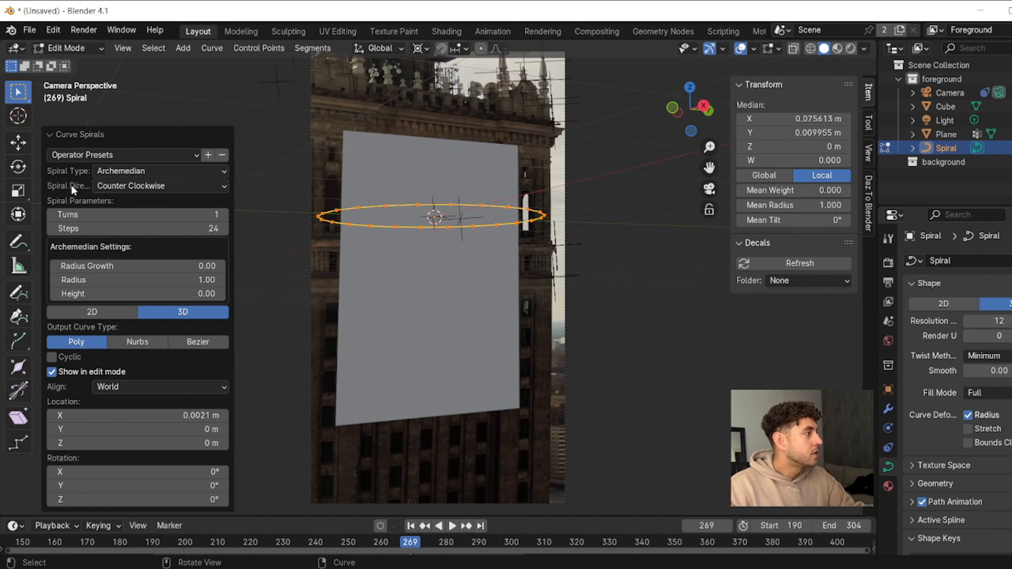
Step: Set the spiral to 5 turns, 50 steps, radius growth 0.12 and radius 0.7
click(149, 215)
text(5)
click(184, 229)
text(50)
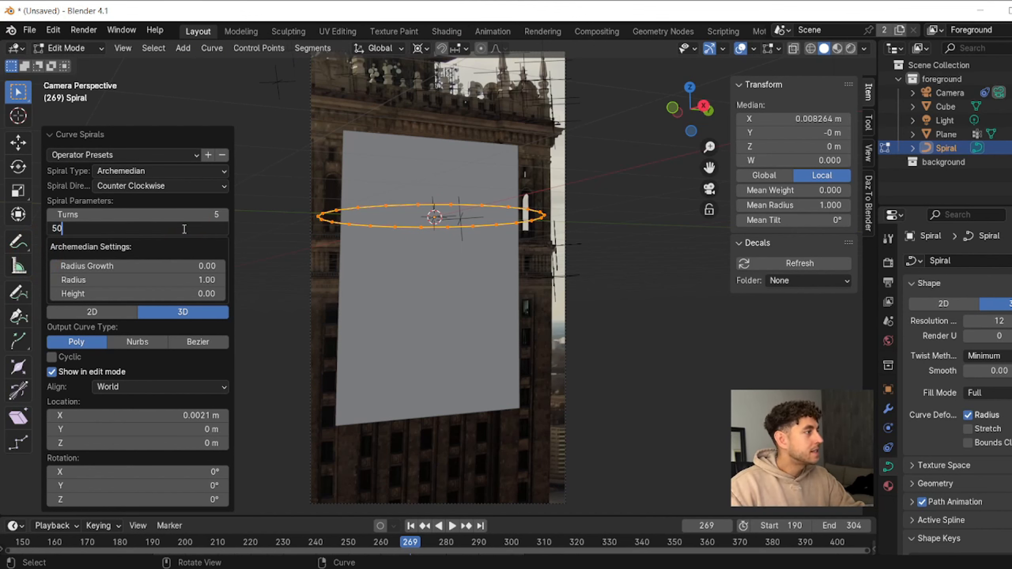
click(183, 266)
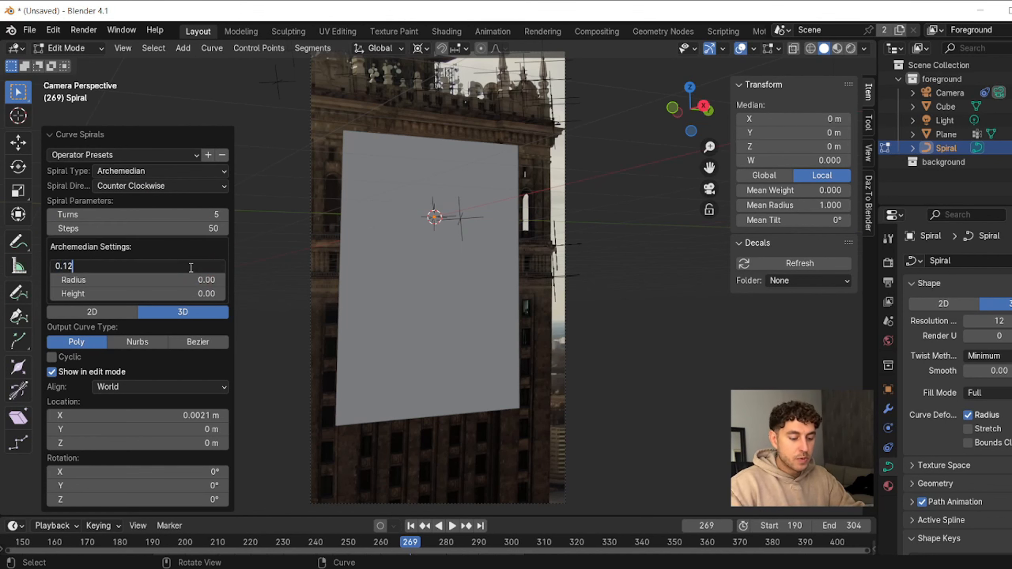
text(0.12)
key(Return)
click(179, 279)
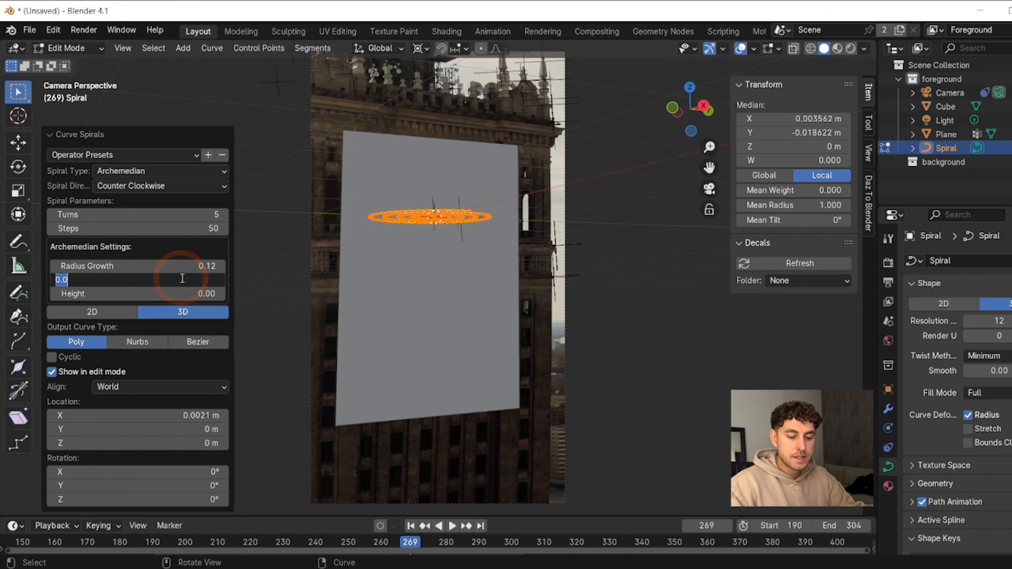
text(0.7)
key(Return)
click(589, 296)
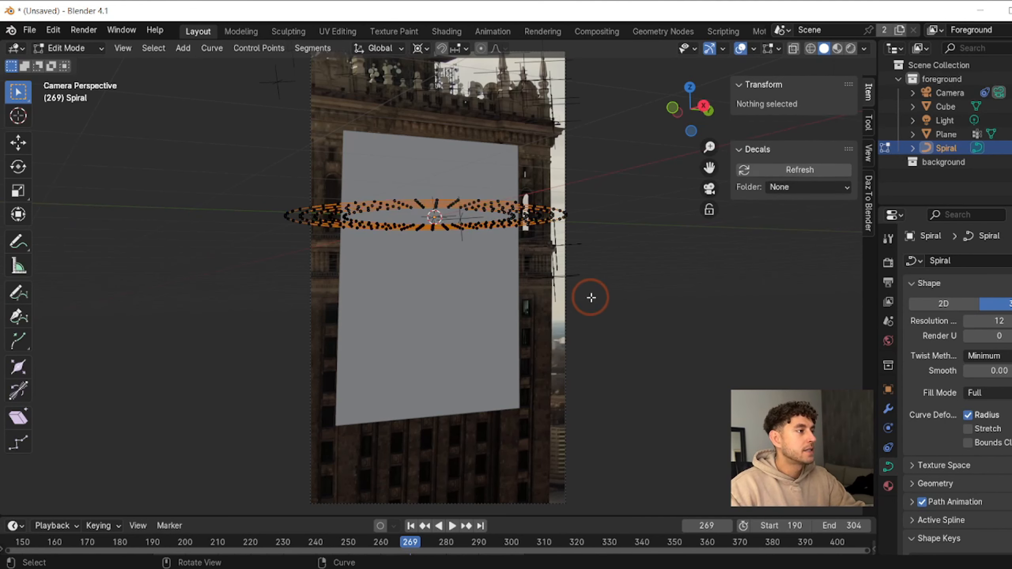
Step: Rotate the spiral in Object Mode to 90° on X and 180° on Z, and check its orientation from the front
click(87, 48)
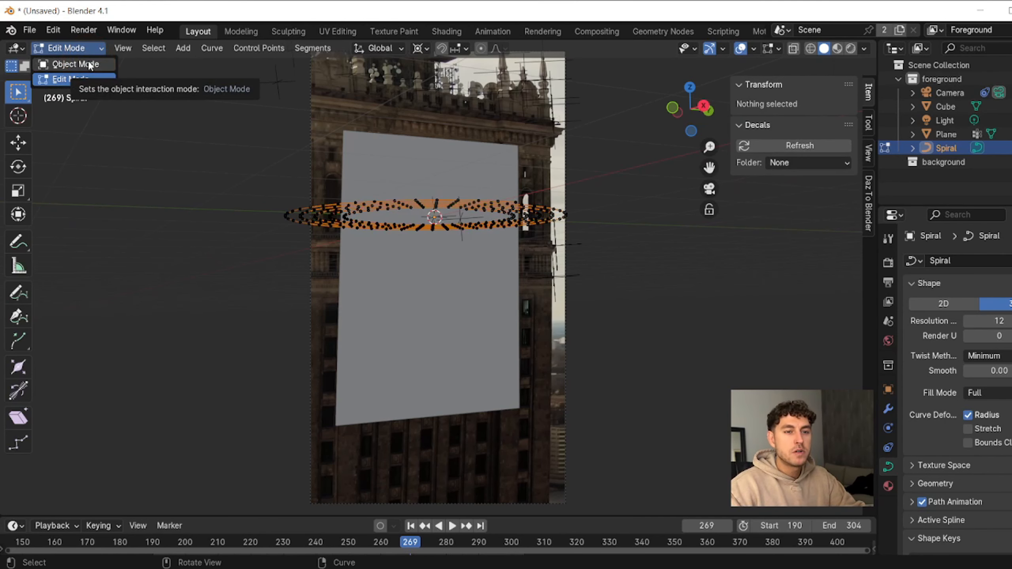
click(75, 64)
click(772, 179)
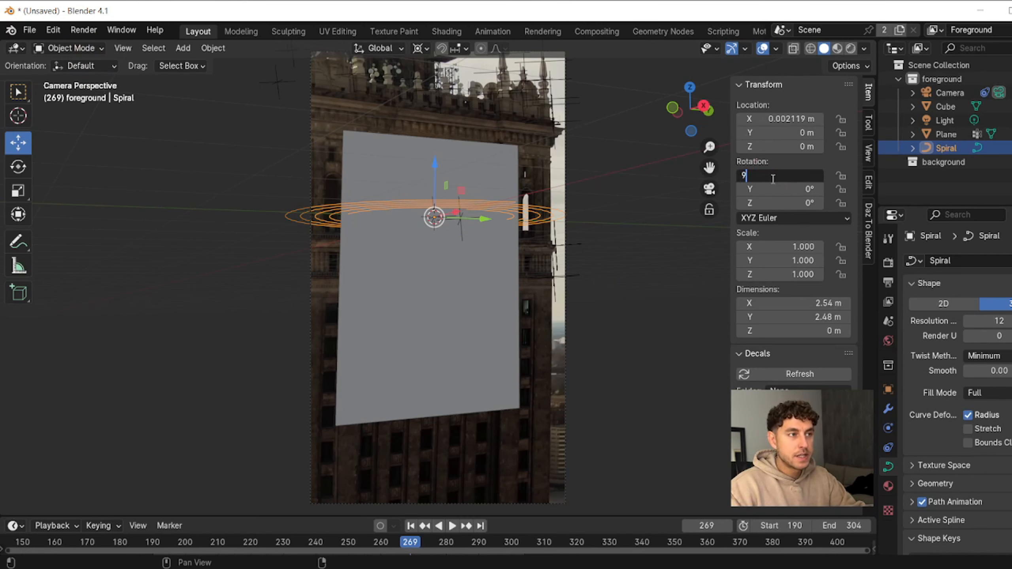
text(90)
key(Return)
click(794, 204)
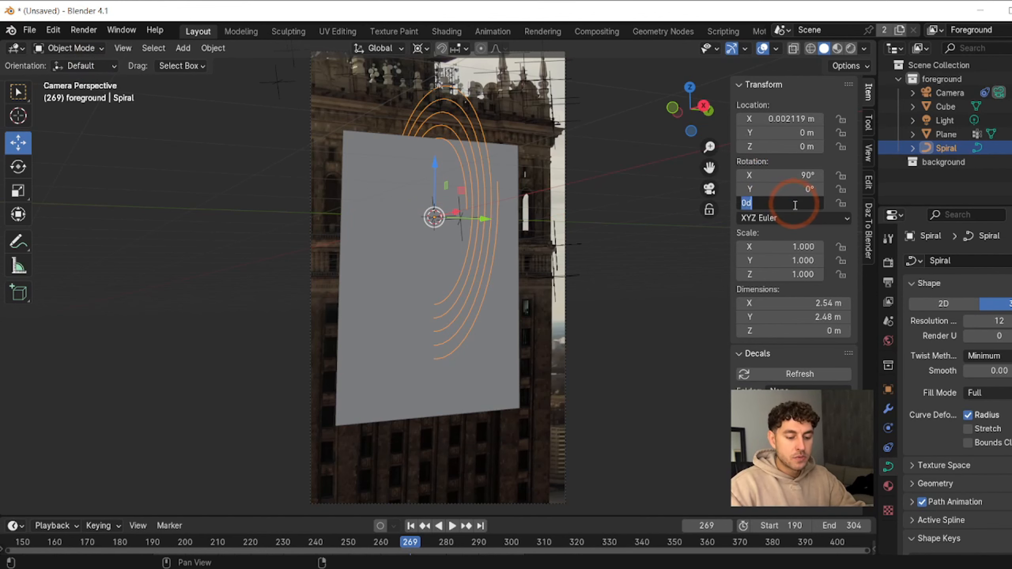
key(Return)
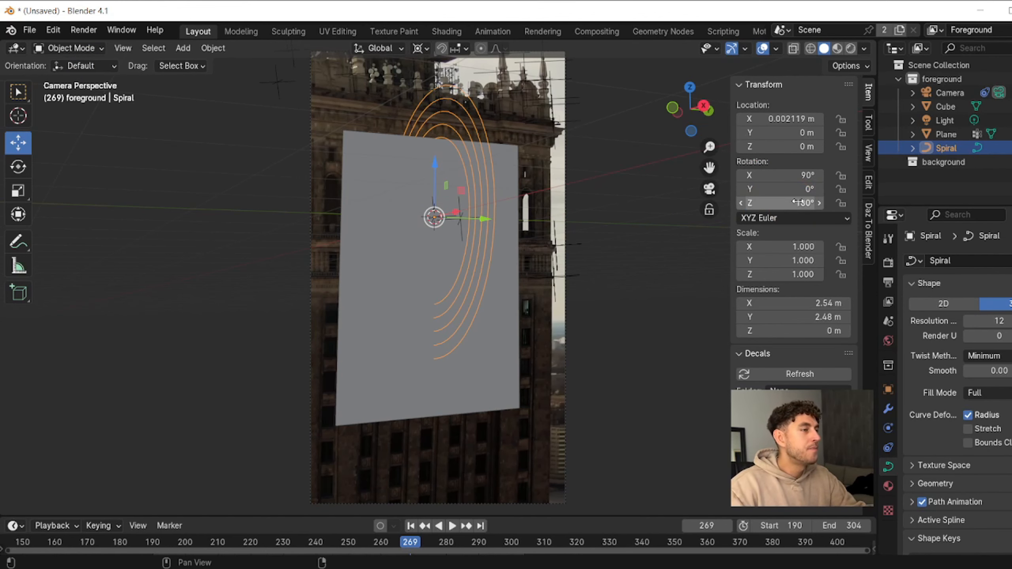
key(KP_1)
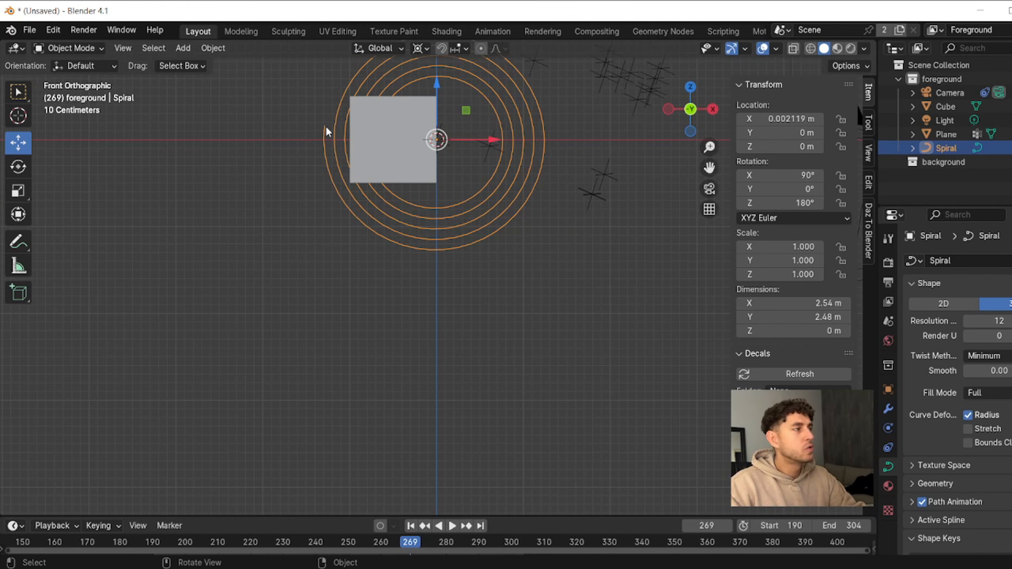
key(KP_0)
Step: Scale the spiral to 0.5 on all axes and move it up about 0.737 m along Z
click(793, 247)
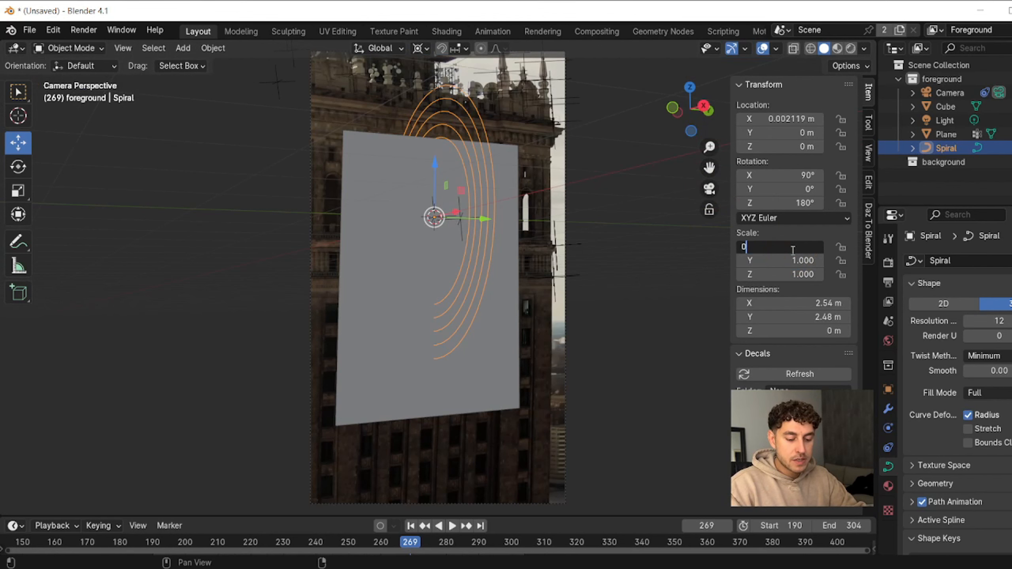
key(Return)
click(791, 262)
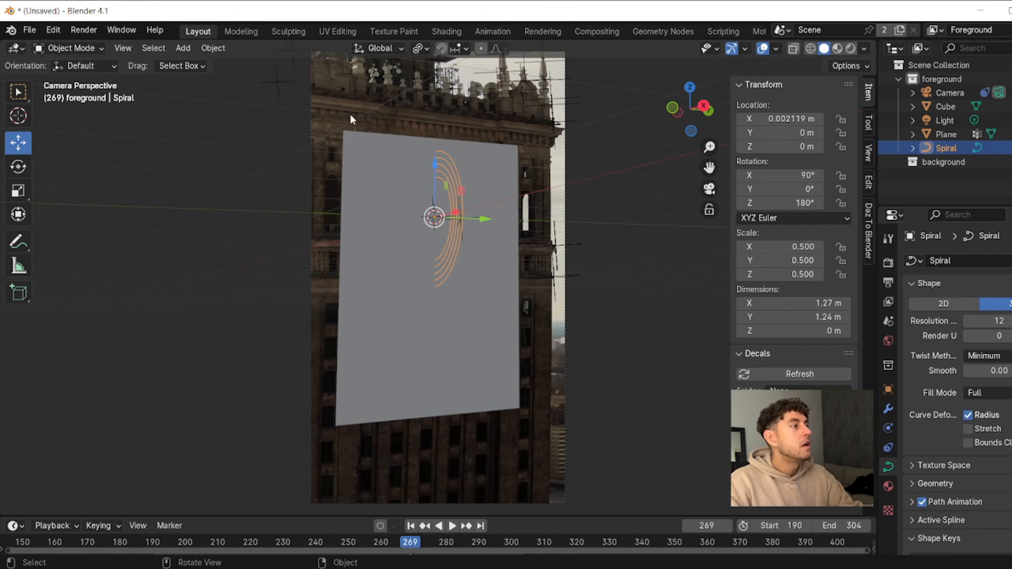
drag(436, 171, 437, 85)
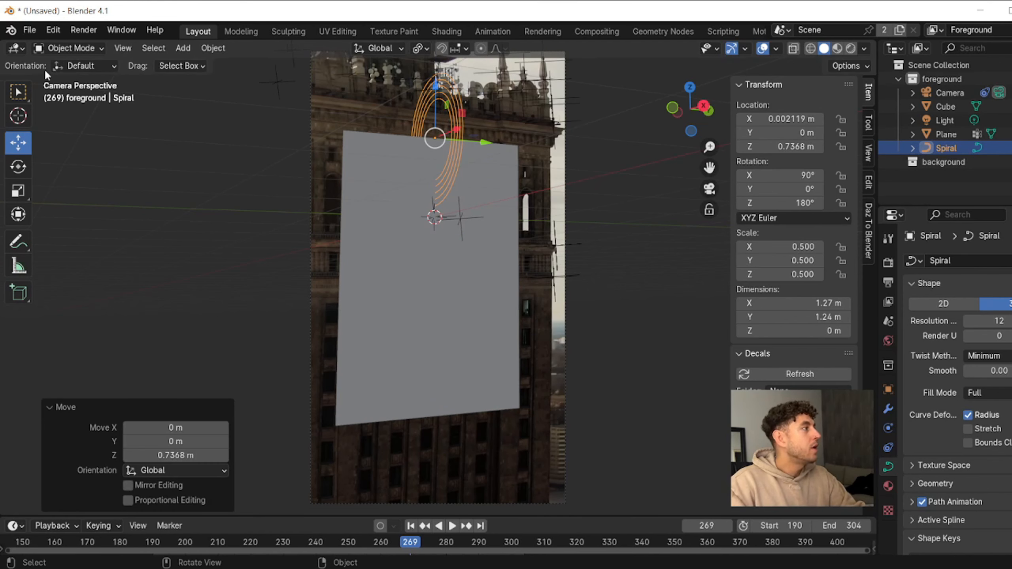
Step: Pull the spiral's outer end points outward in Edit Mode from the front view to form a nearly straight tail above the cube
click(70, 48)
click(68, 62)
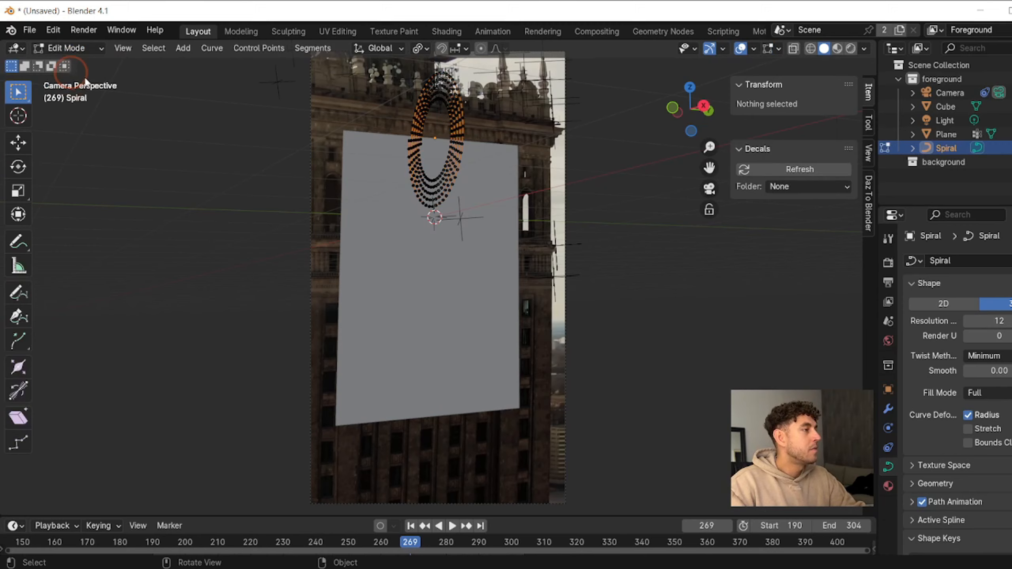
click(673, 114)
scroll(283, 180, up, 2)
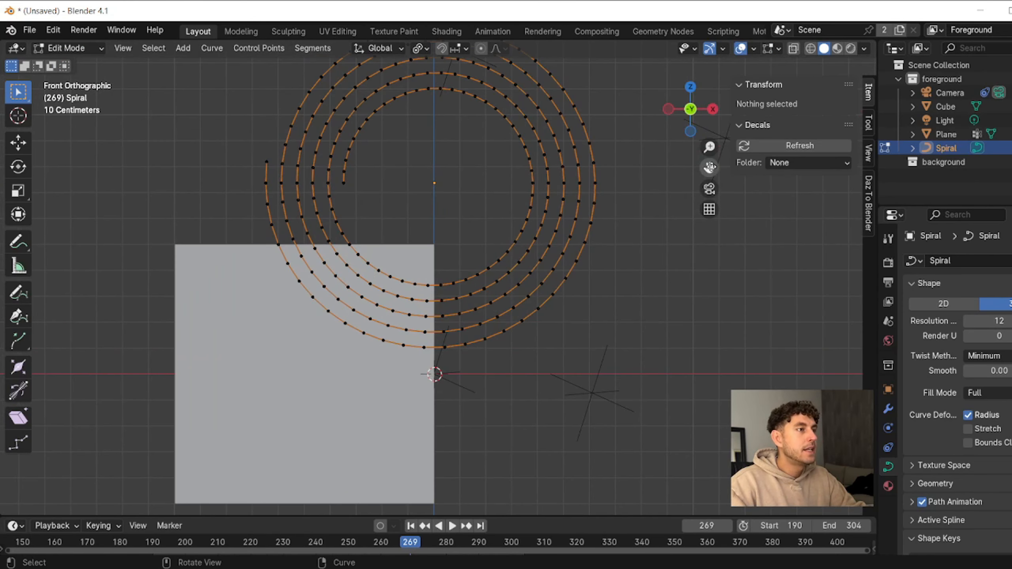
drag(710, 166, 45, 214)
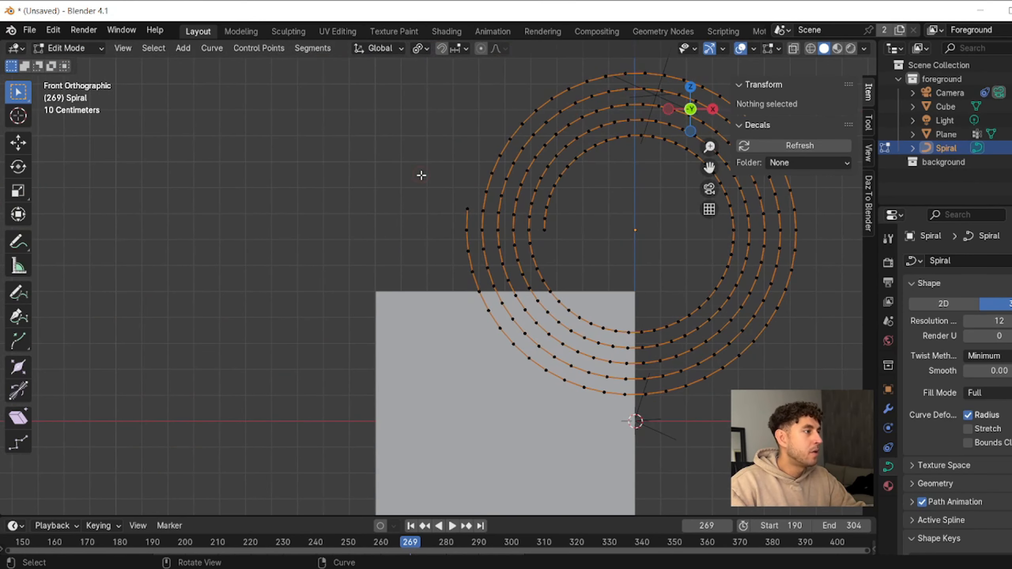
drag(421, 176, 474, 281)
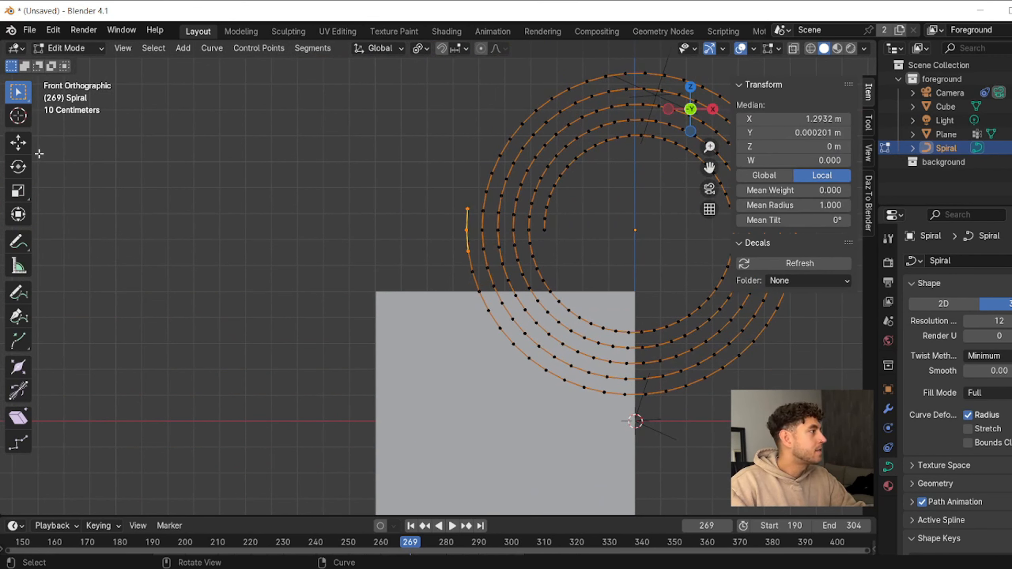
click(18, 142)
drag(467, 228, 423, 230)
click(451, 196)
click(405, 234)
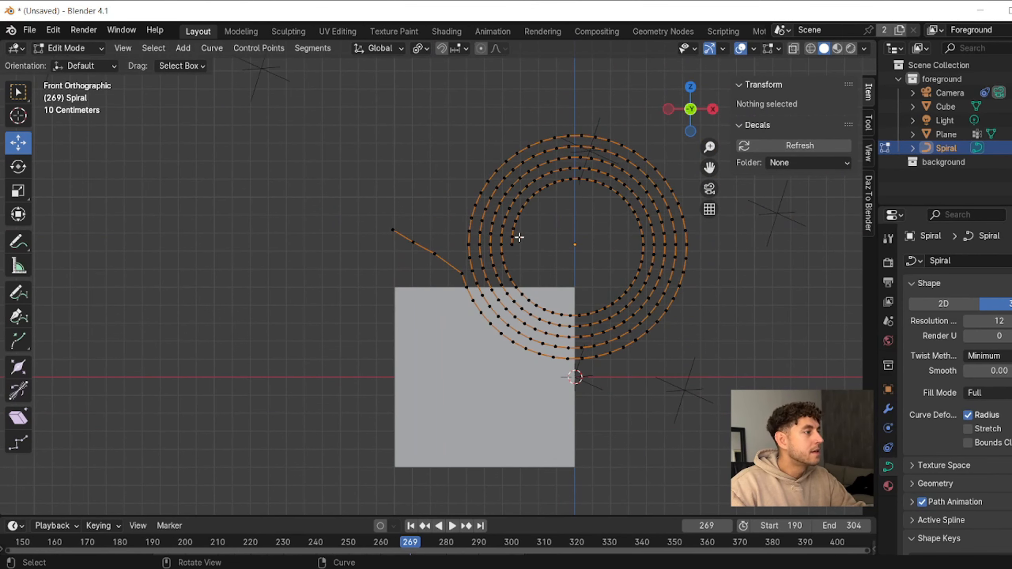
scroll(498, 237, up, 1)
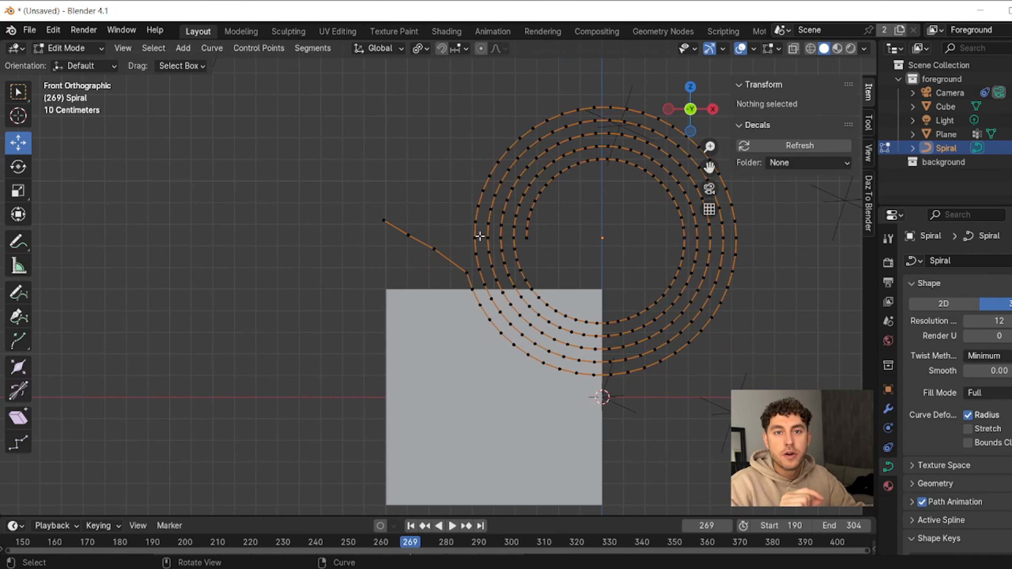
Step: Return to Object Mode in camera view and scale the spiral to 0.2 on all axes
click(57, 48)
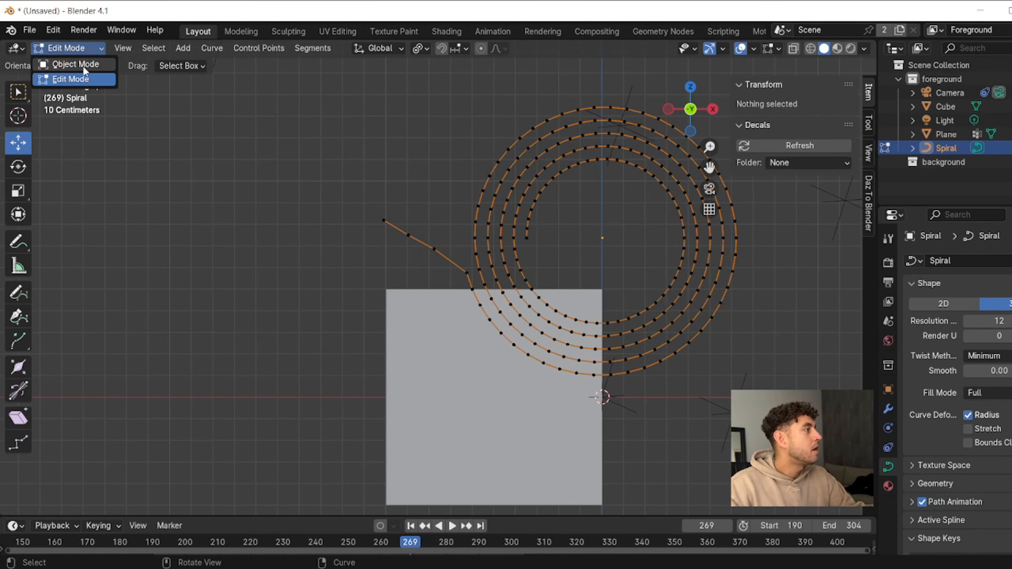
click(85, 68)
click(710, 189)
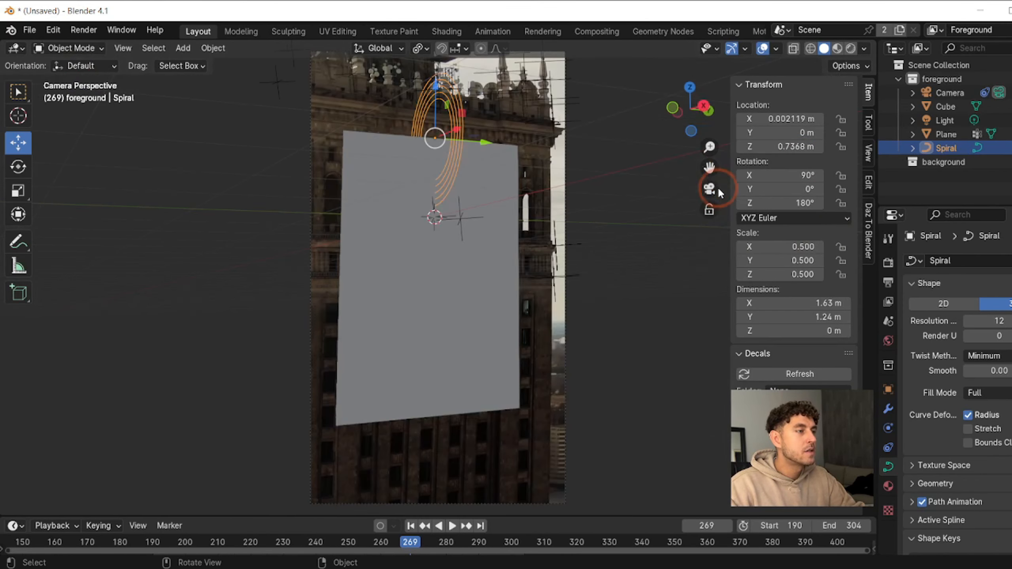
click(802, 247)
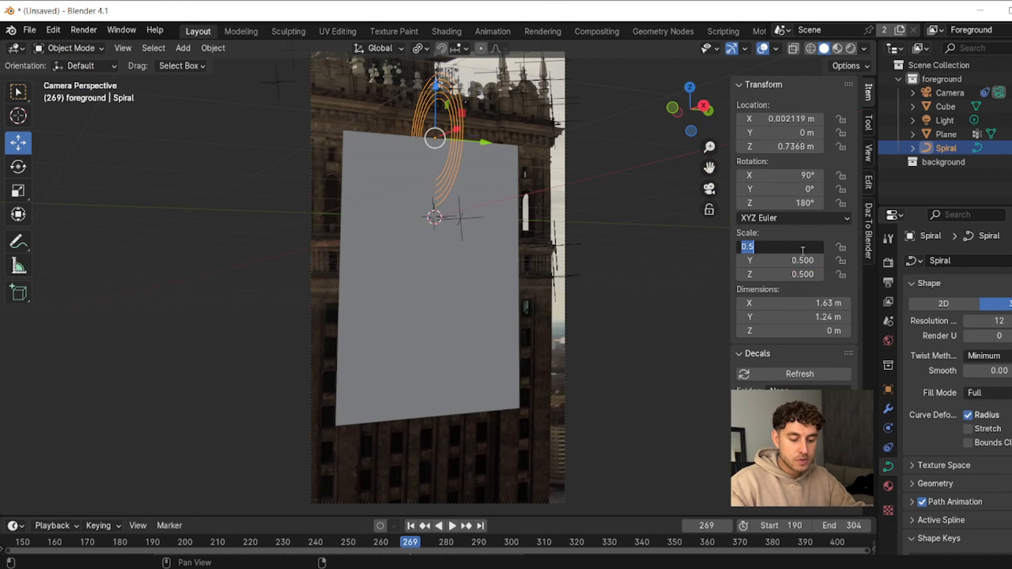
key(Return)
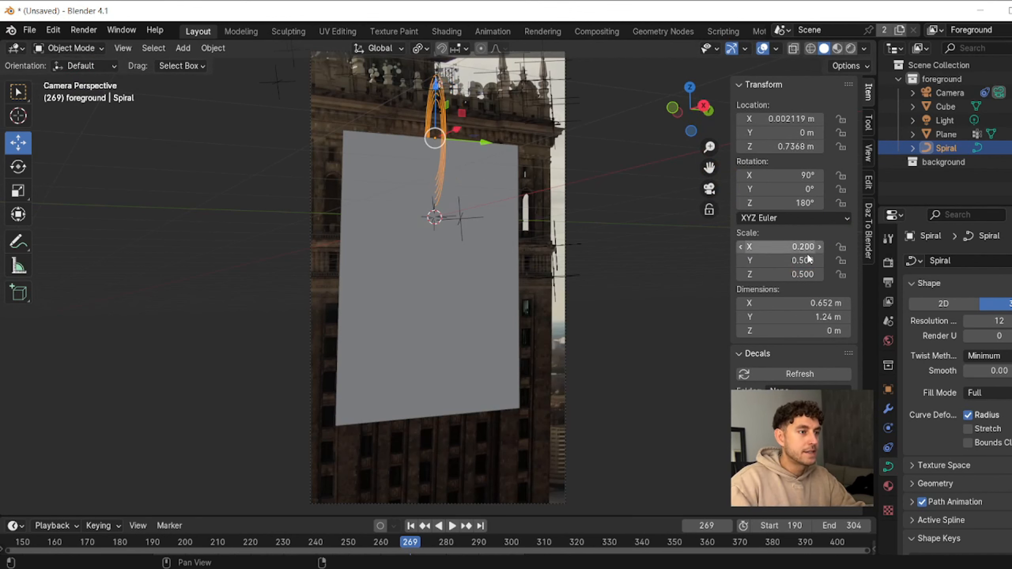
click(807, 259)
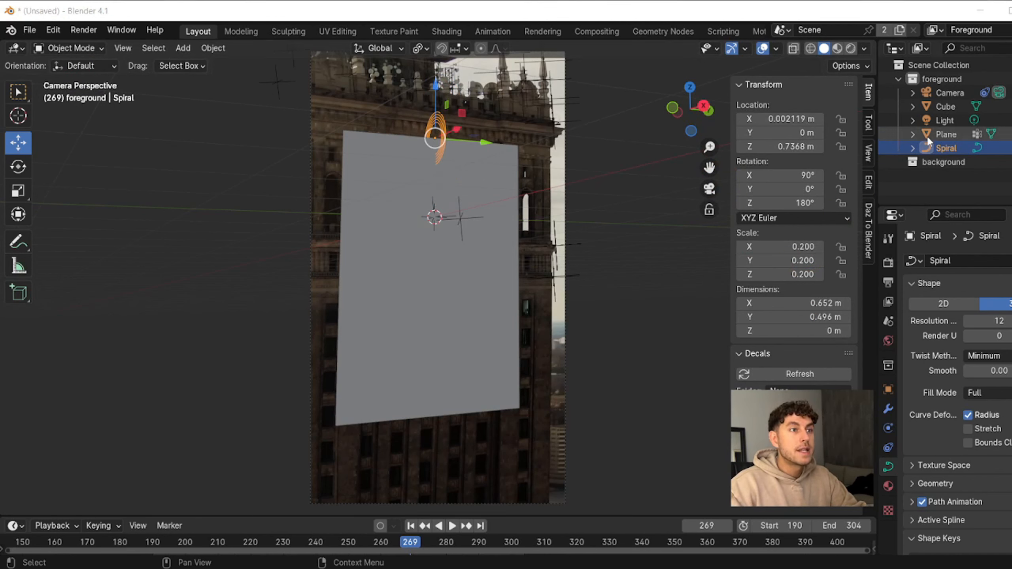
Step: Add a Curve modifier to the banner plane, with the Spiral as curve object and -Y as the deform axis
click(933, 134)
click(888, 408)
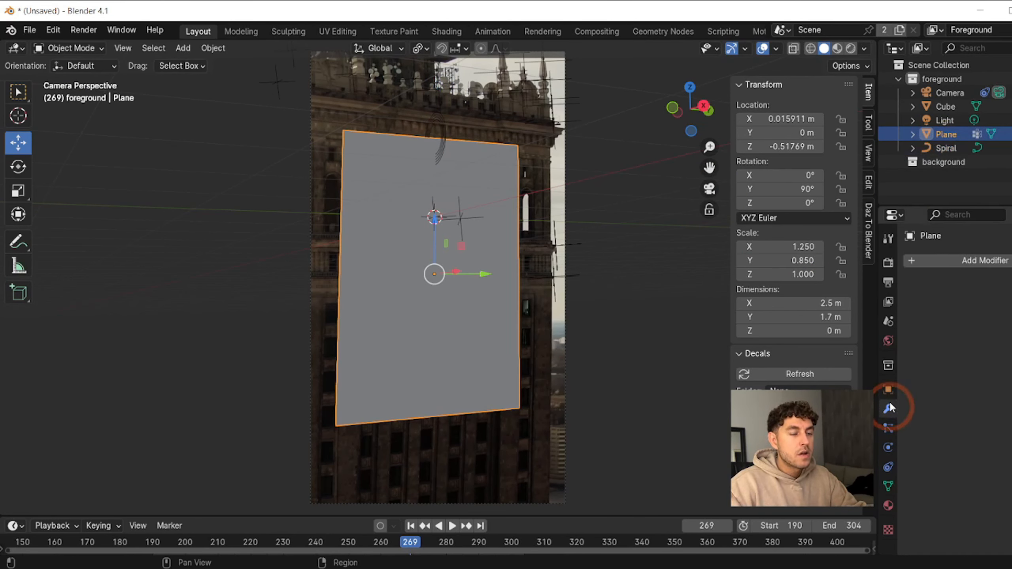
click(945, 262)
mouse_move(921, 325)
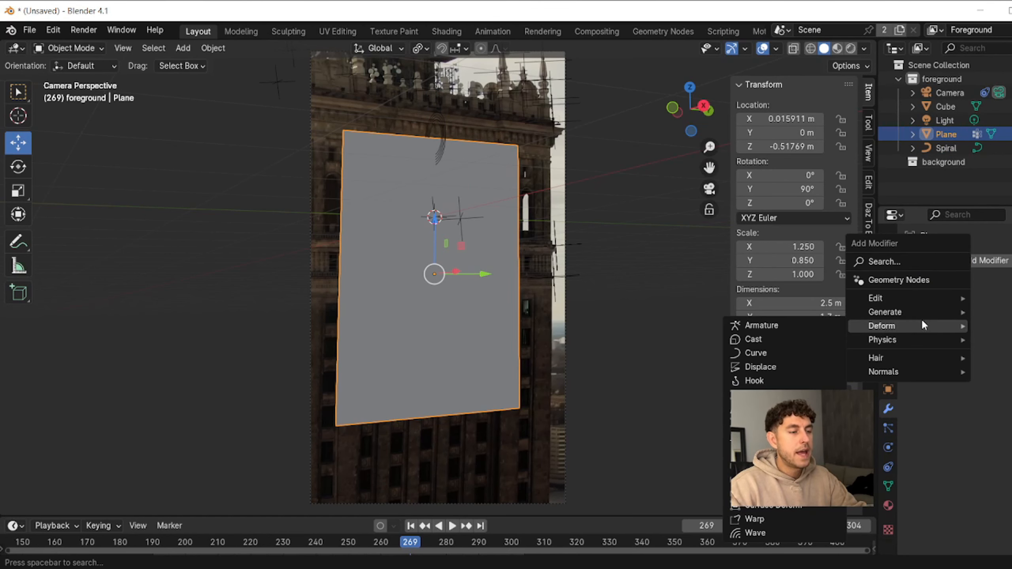
click(781, 353)
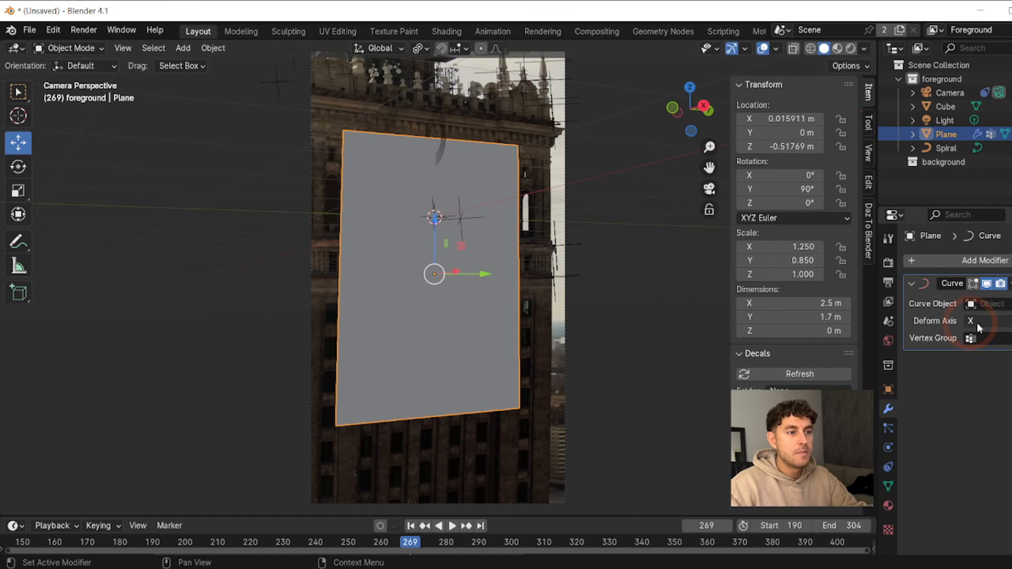
click(1008, 303)
click(943, 150)
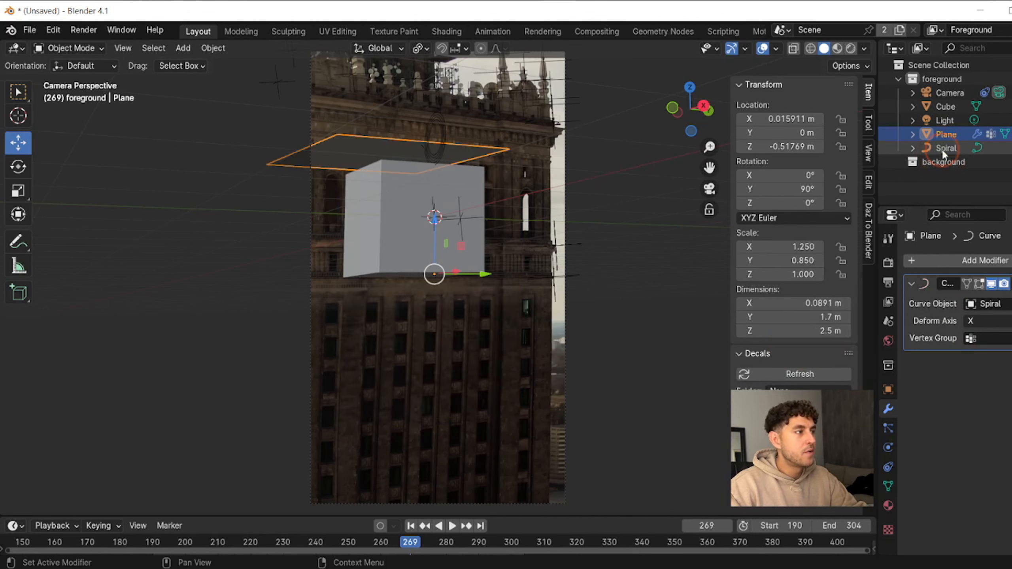
click(990, 321)
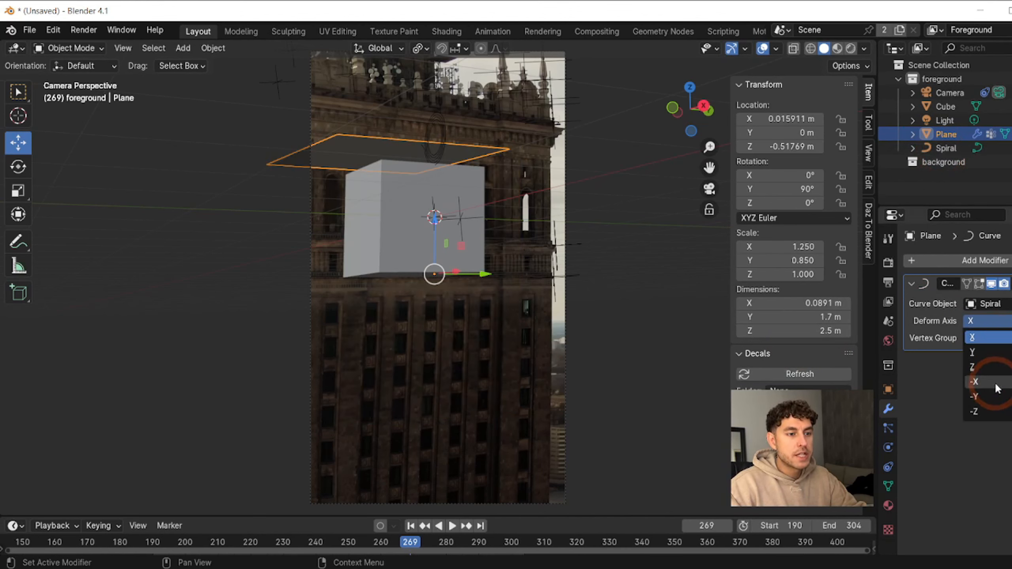
click(985, 396)
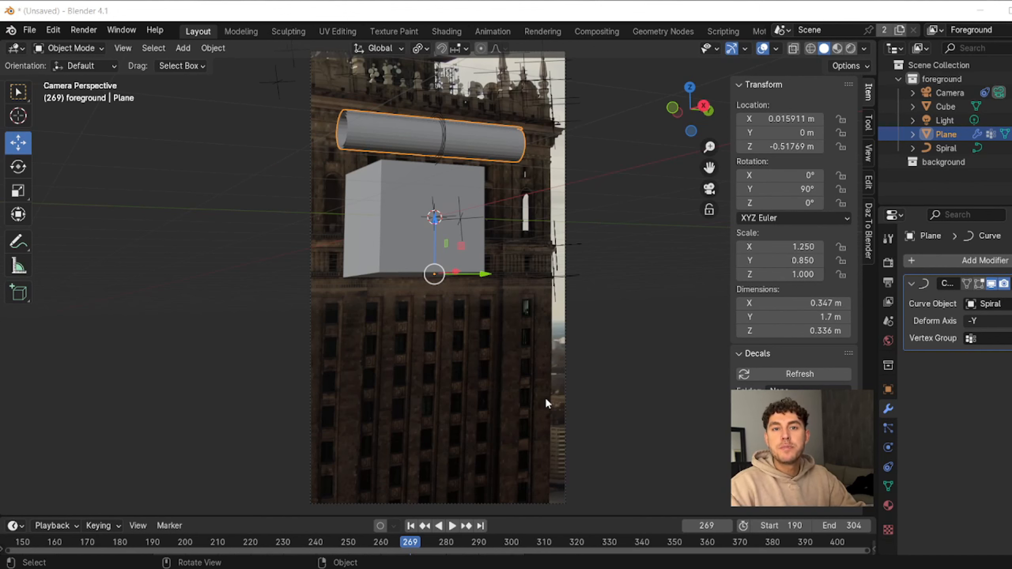
Step: Shade the rolled-up banner plane smooth and hide the cube
right_click(387, 119)
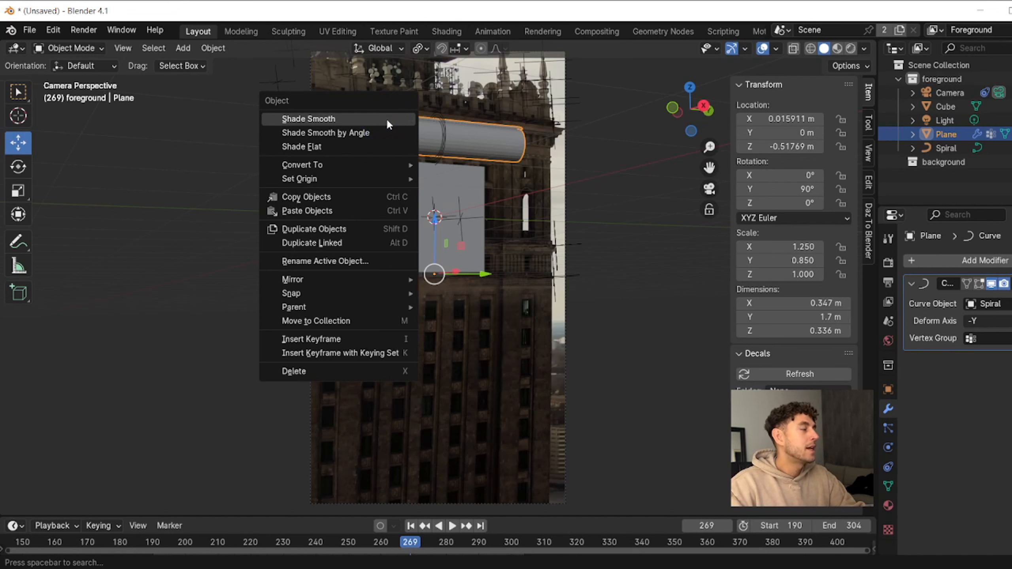
click(386, 117)
click(446, 239)
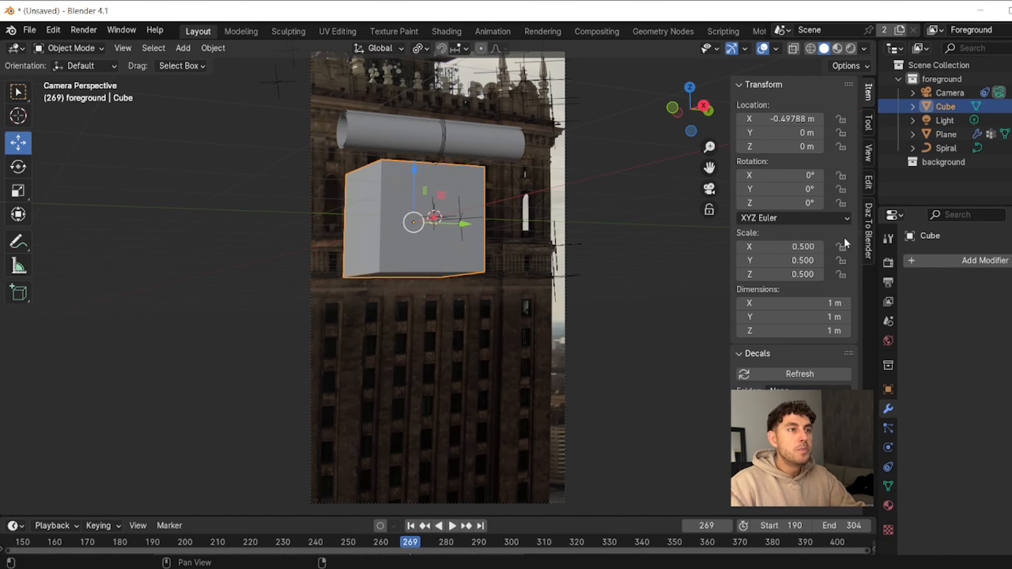
key(h)
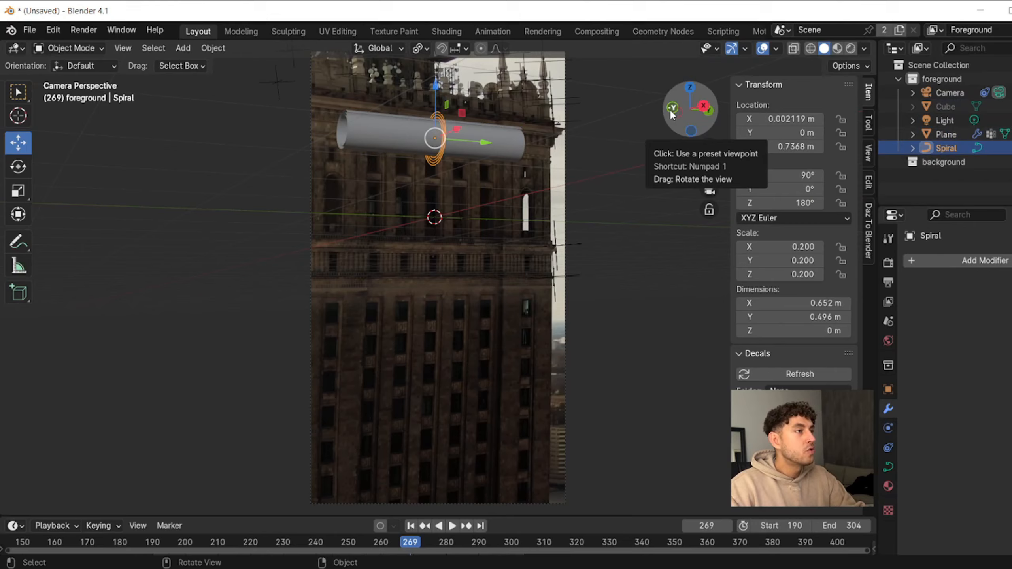
Step: Scale the spiral down to about 0.079 on all axes for a tighter roll and return to camera view
click(670, 109)
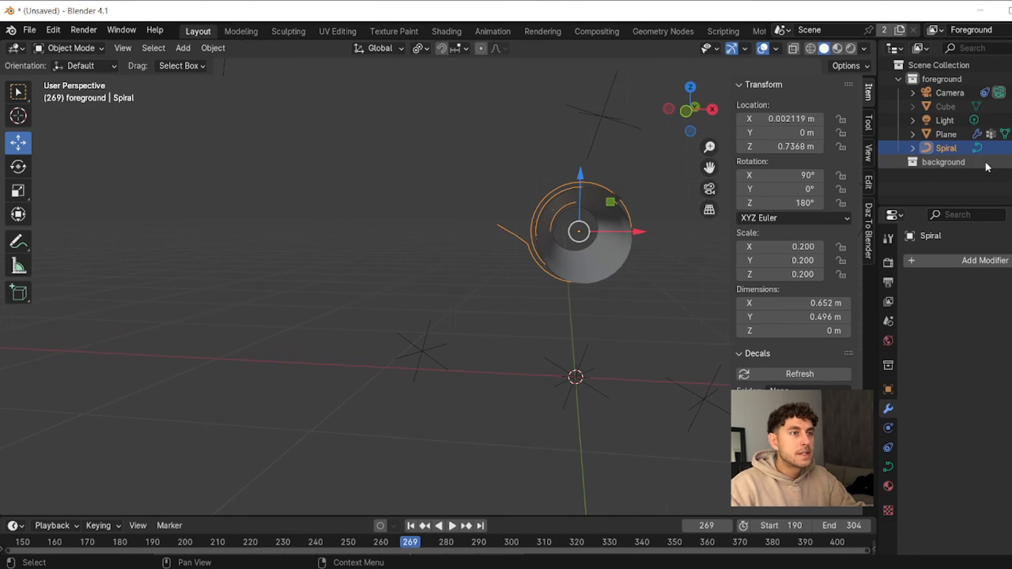
key(s)
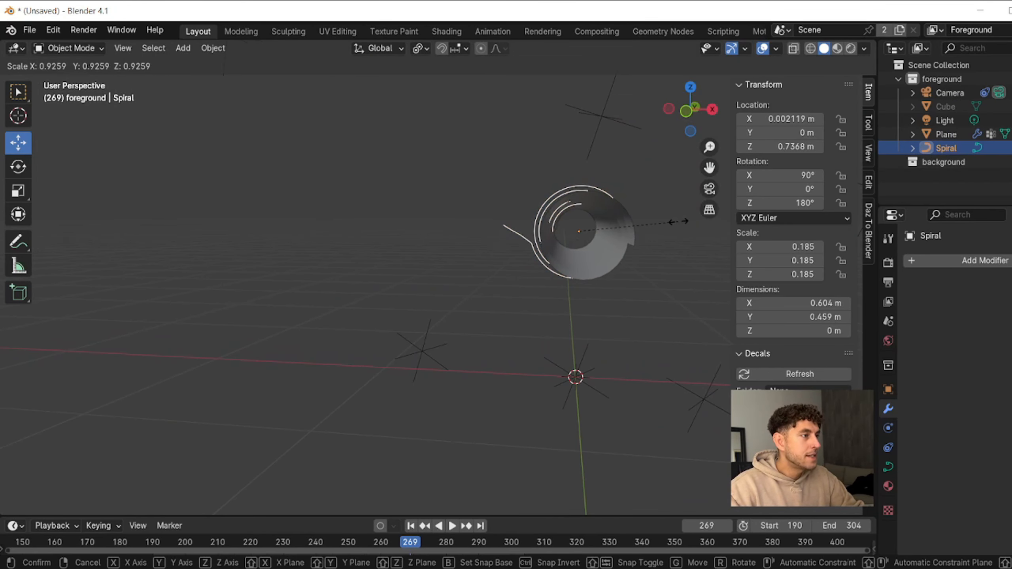
click(624, 223)
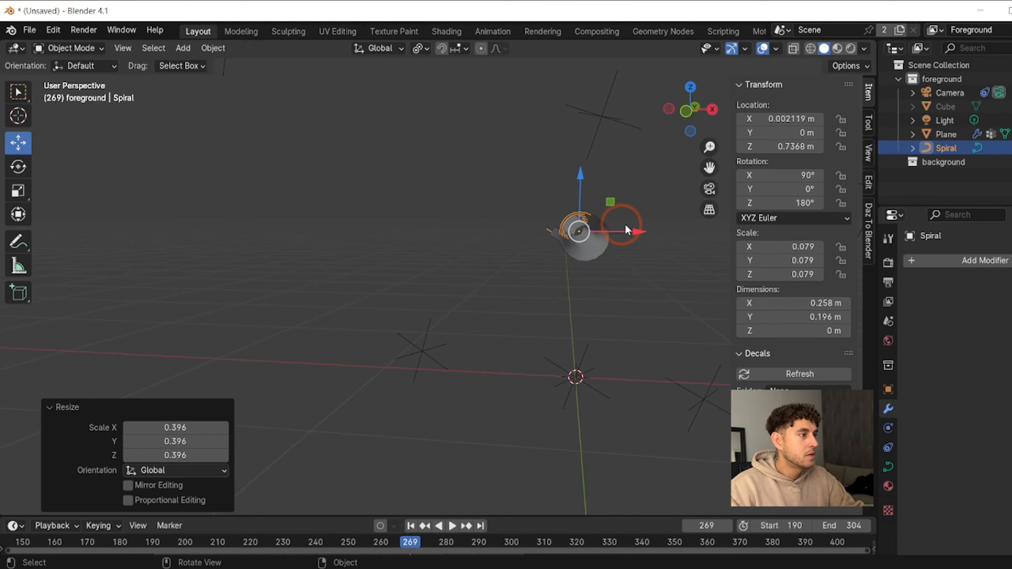
click(709, 188)
Step: Enable Cloth physics on the banner plane and set its cache's simulation start to frame 190
click(946, 134)
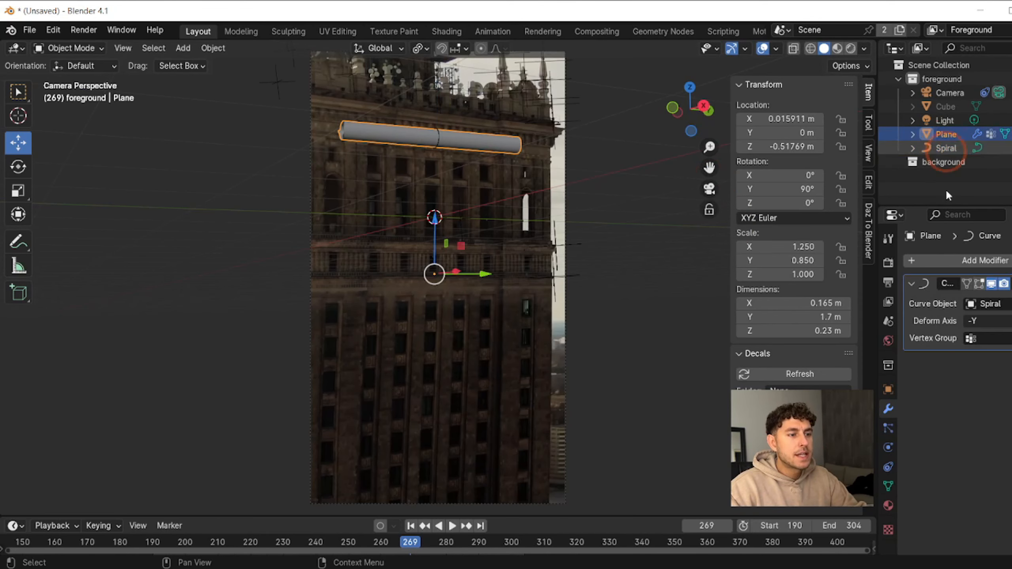
click(888, 448)
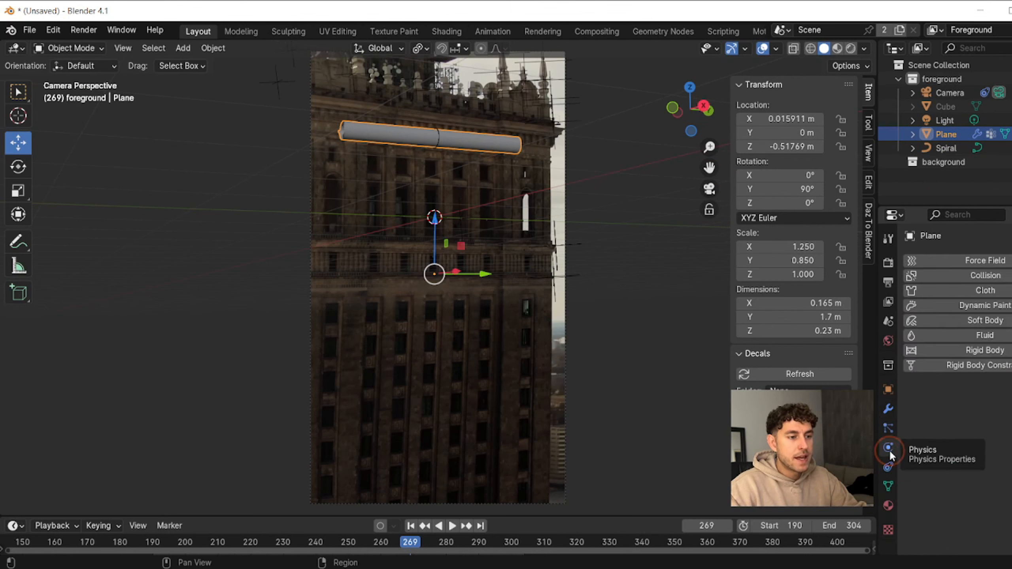
click(986, 291)
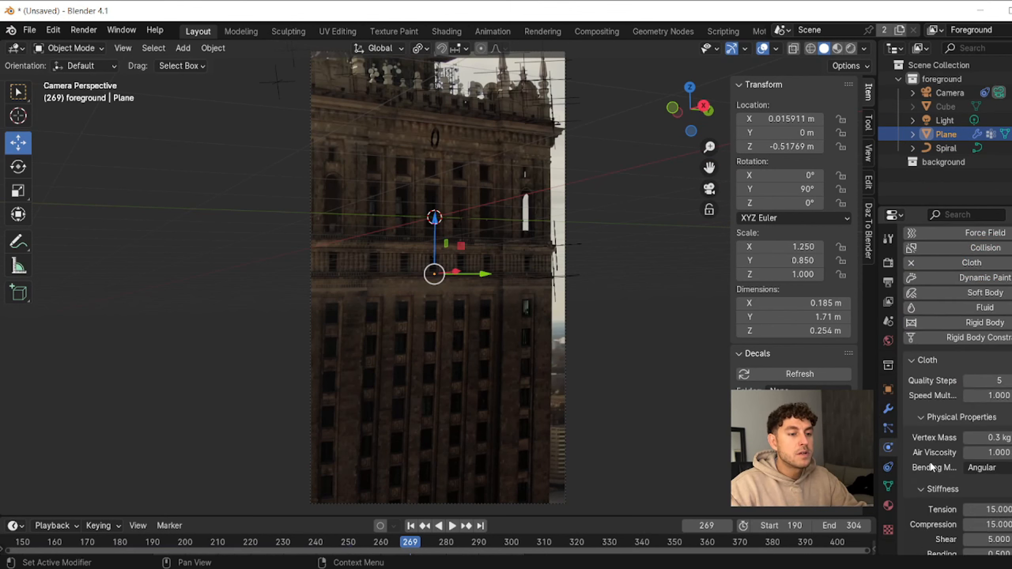
scroll(930, 460, down, 12)
scroll(930, 460, down, 10)
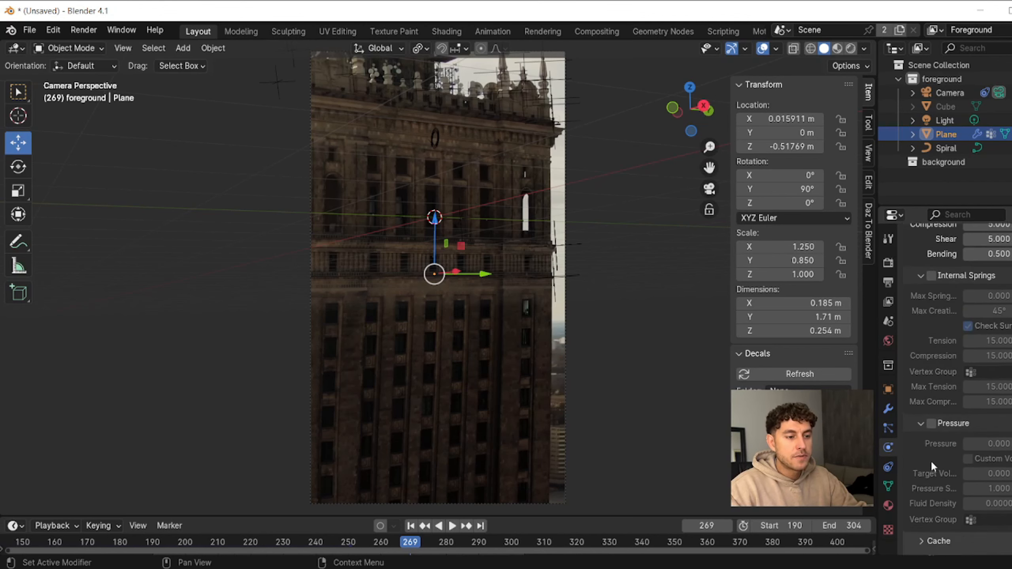
click(938, 477)
scroll(938, 477, down, 3)
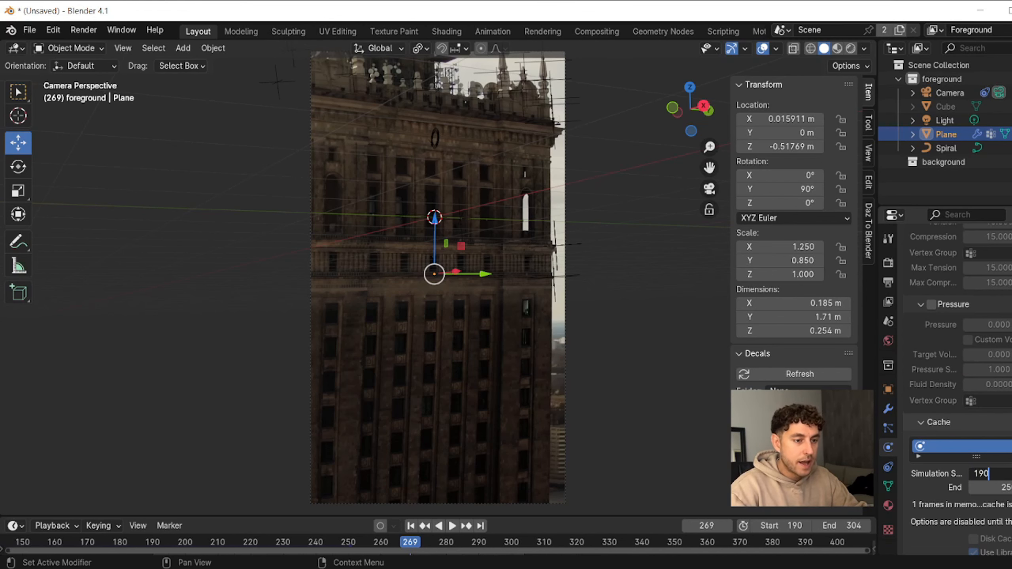
key(Return)
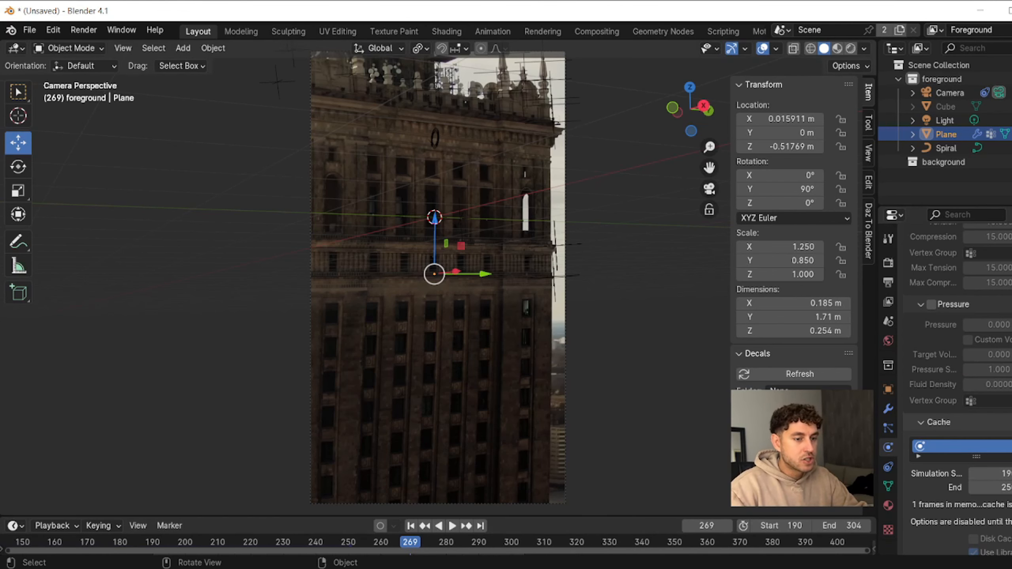
Step: Play the cloth simulation from frame 190 to check the banner's motion, and return to the first frame
key(shift+Left)
click(452, 526)
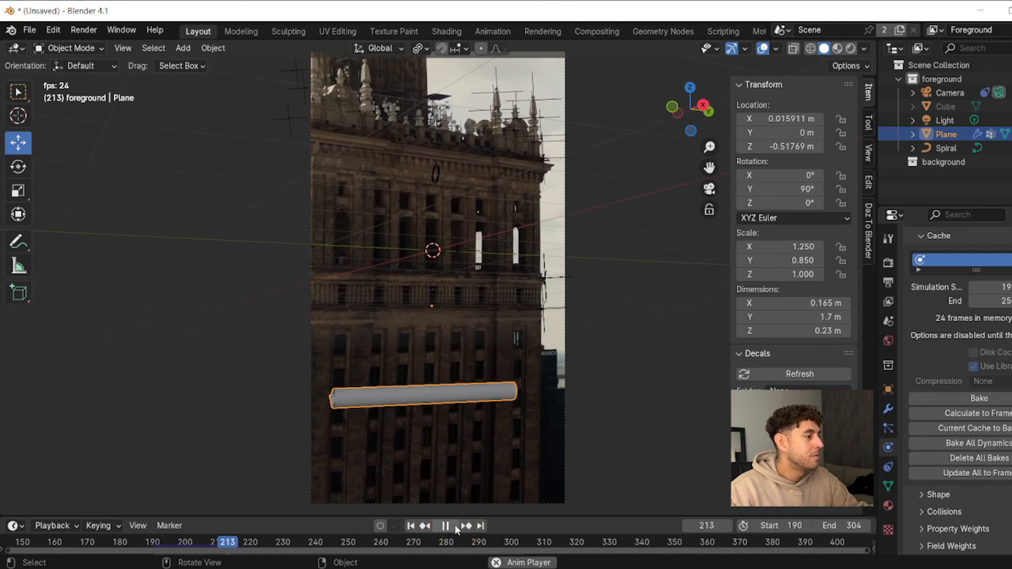
click(445, 525)
click(410, 525)
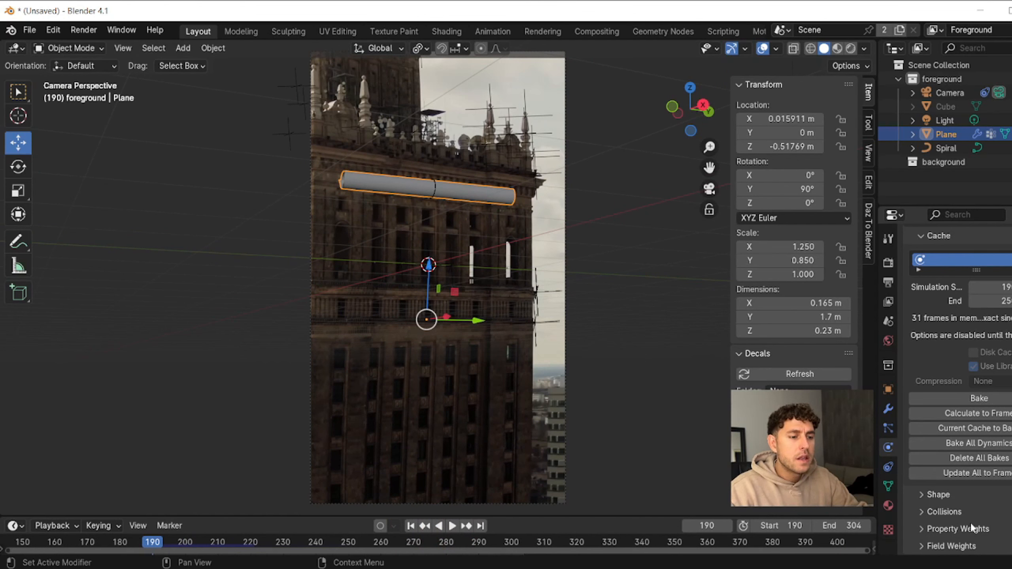
Step: Set the cloth's pin group to the vertex group named Group and play the simulation
click(922, 496)
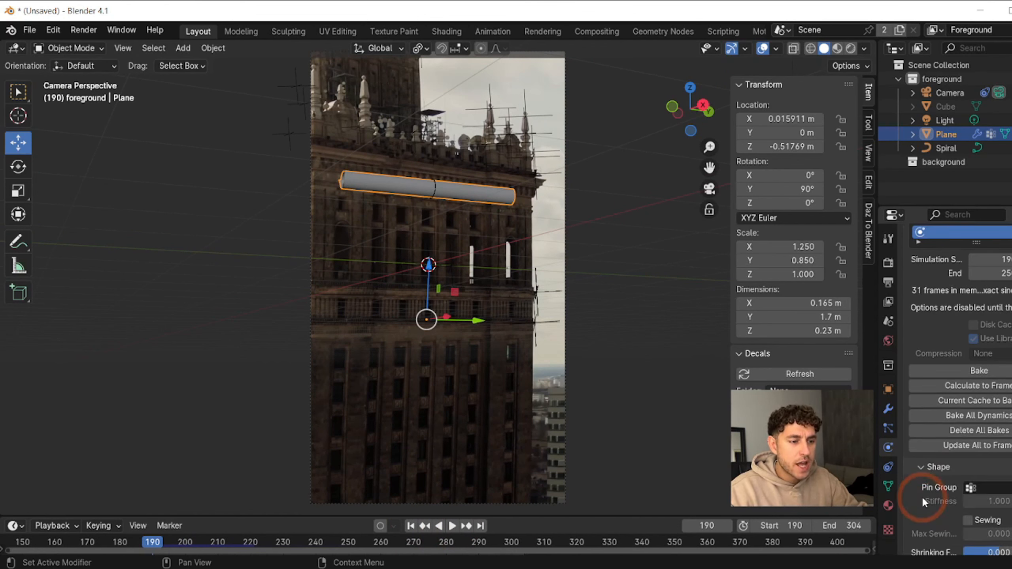
scroll(928, 478, down, 2)
click(972, 460)
click(942, 316)
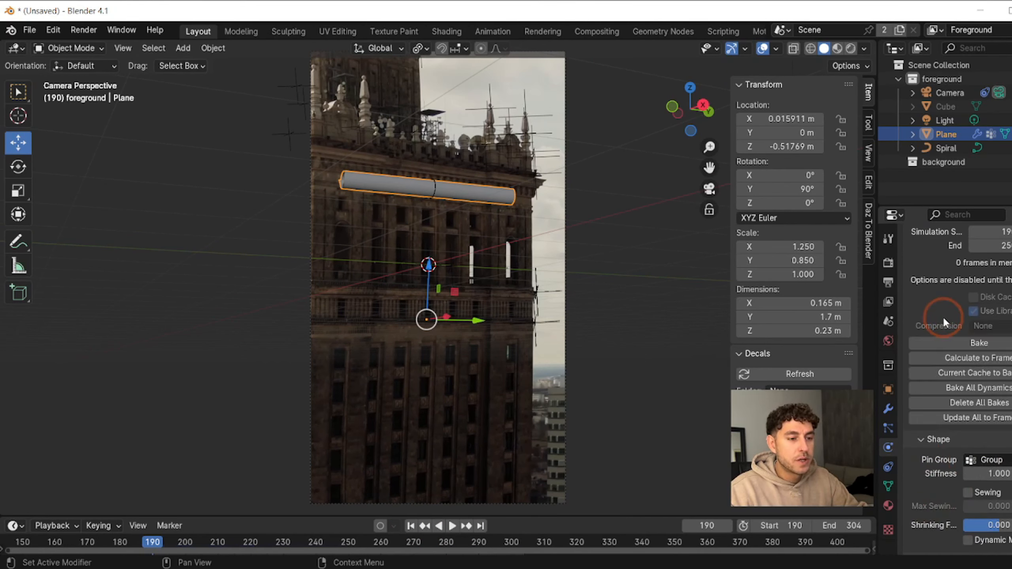
click(453, 525)
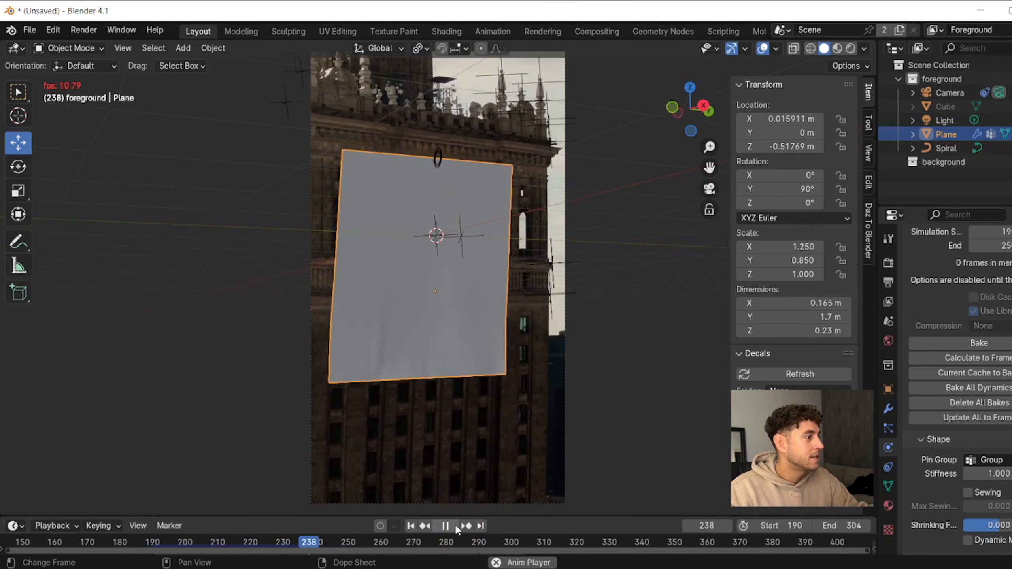
key(Escape)
Step: Set the cloth's bending model to Linear in its physical properties and play the simulation
scroll(981, 356, up, 5)
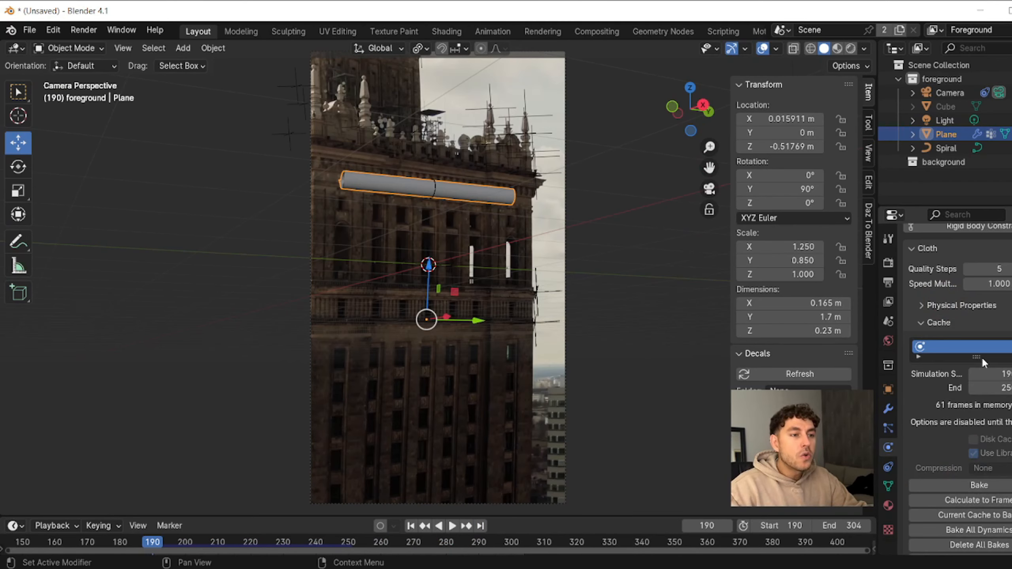
click(965, 305)
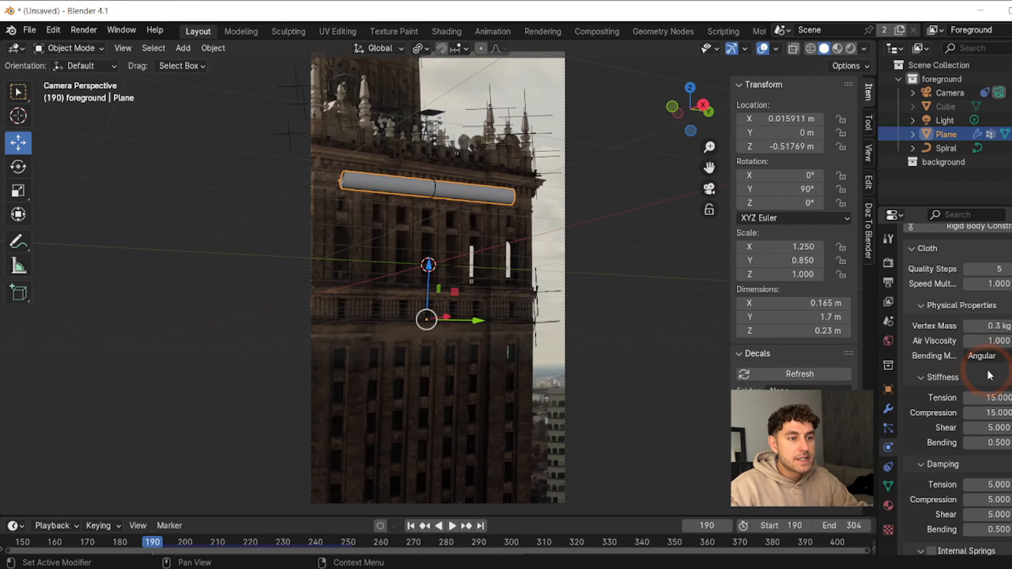
click(984, 356)
click(983, 385)
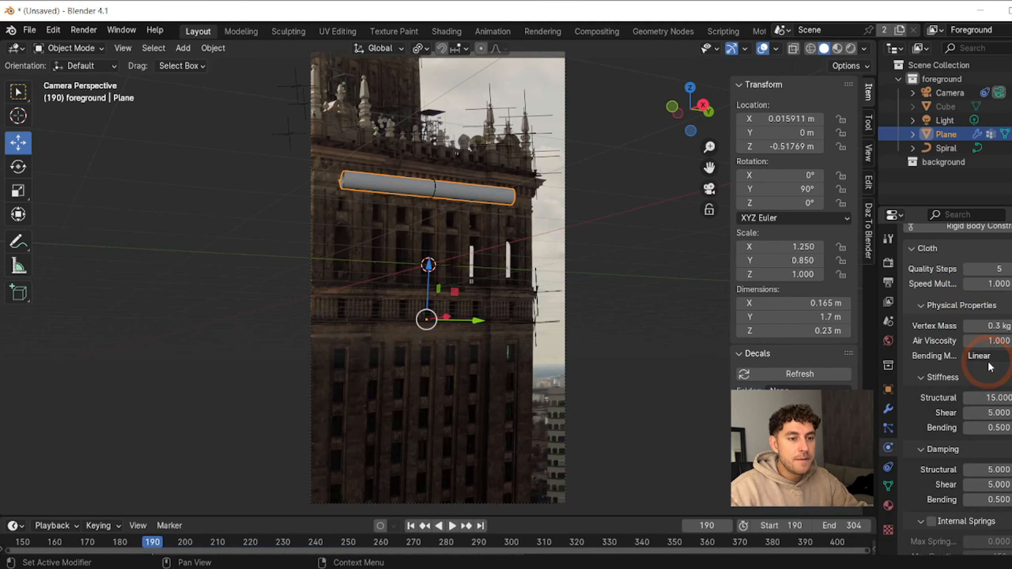
key(space)
Step: Set the cloth's vertex mass to 0.5 kg and replay the simulation from frame 190
click(1008, 325)
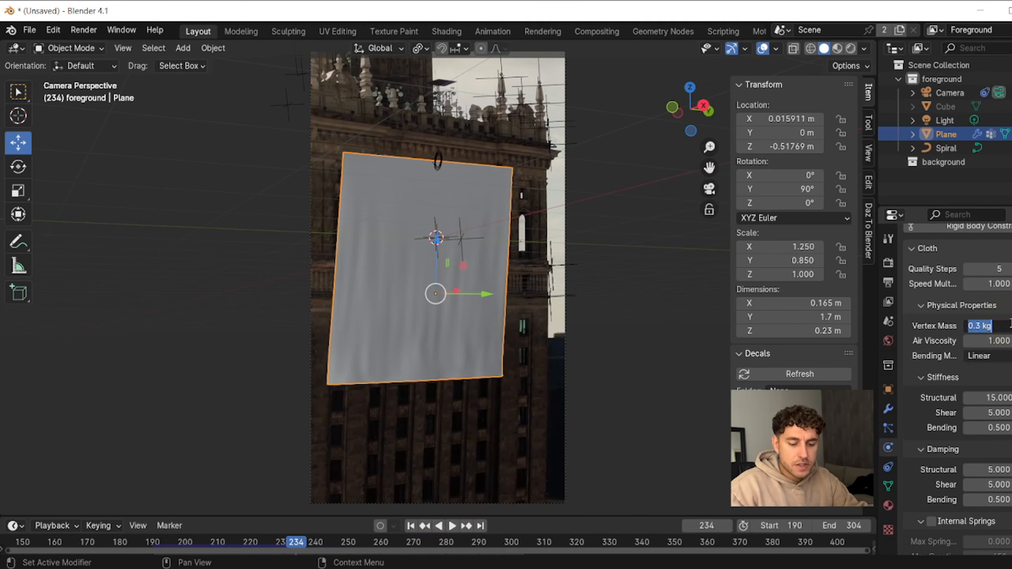
key(Return)
click(410, 526)
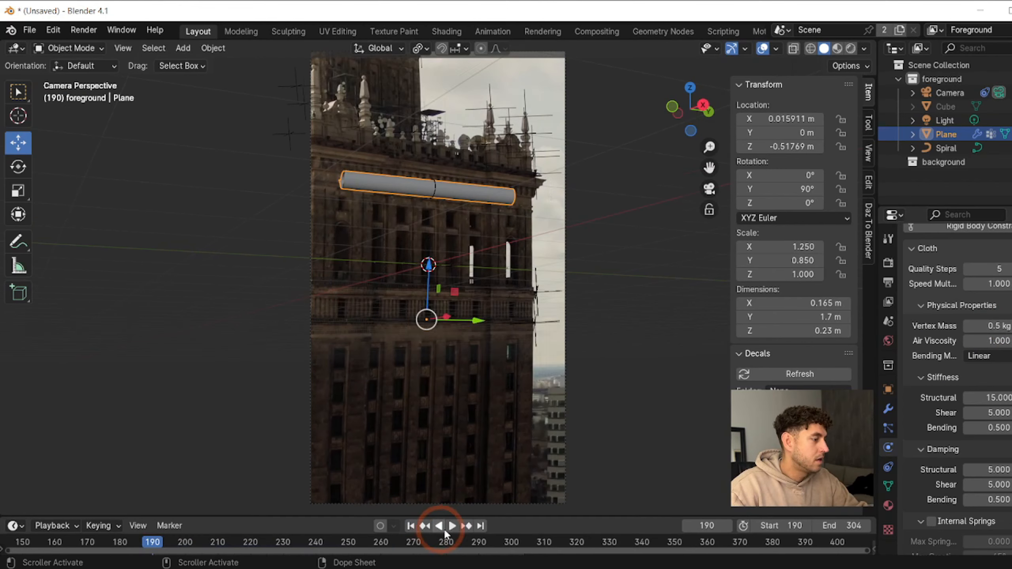
click(452, 527)
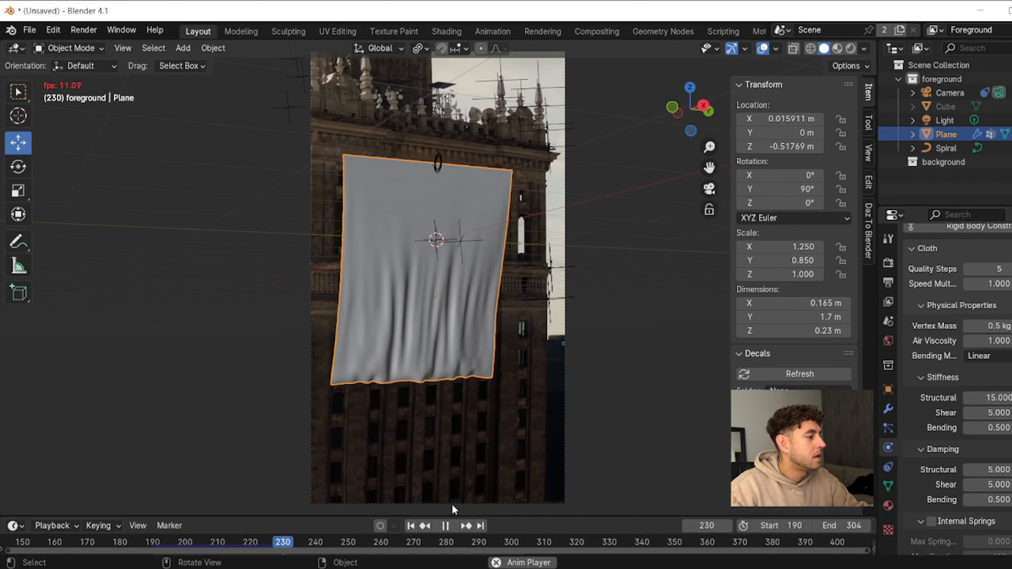
click(445, 526)
Step: Add a cylinder with a 0.04 m radius, rotated 90° on X, as a rod for the banner
click(183, 47)
mouse_move(202, 65)
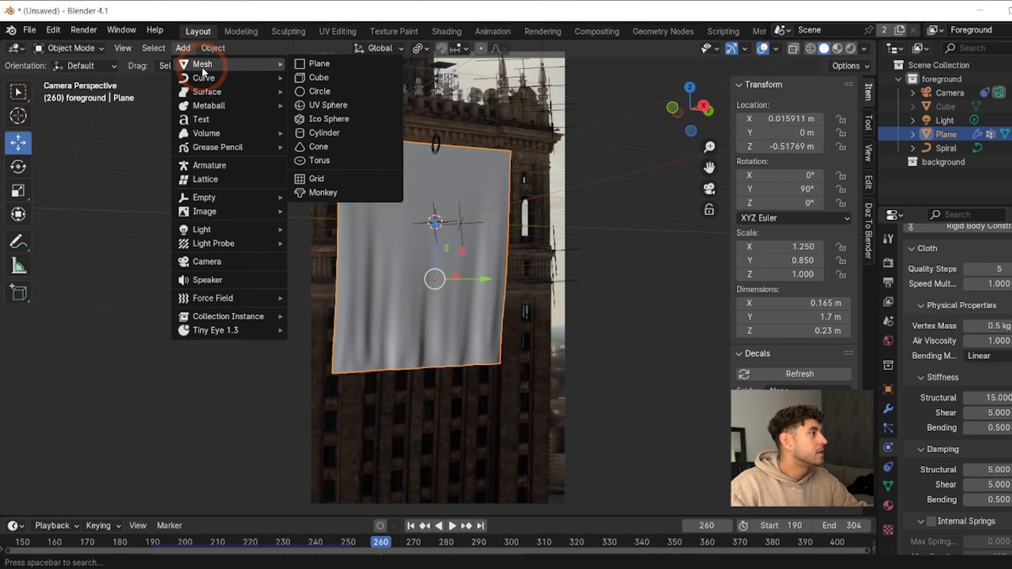
click(323, 133)
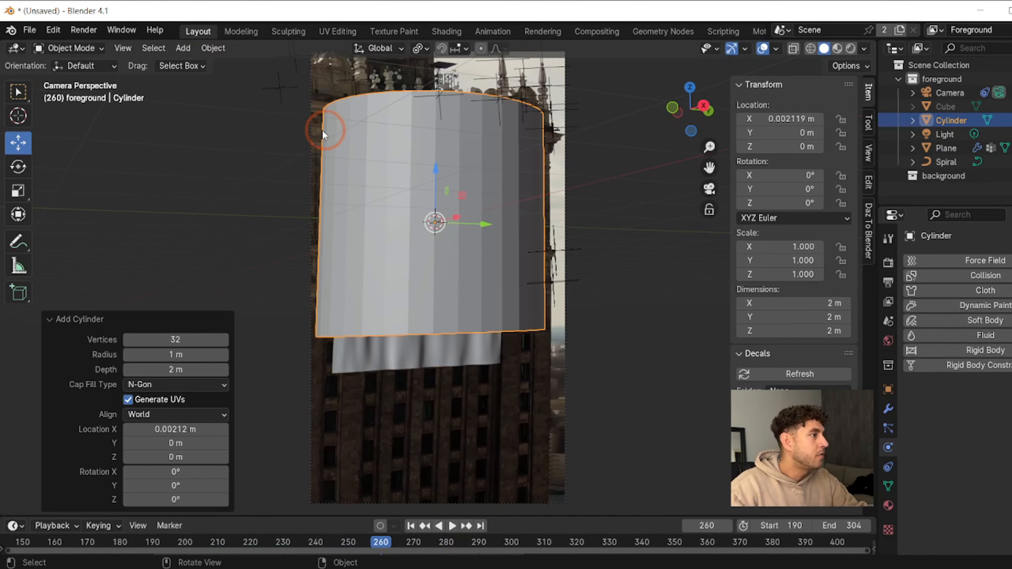
click(171, 435)
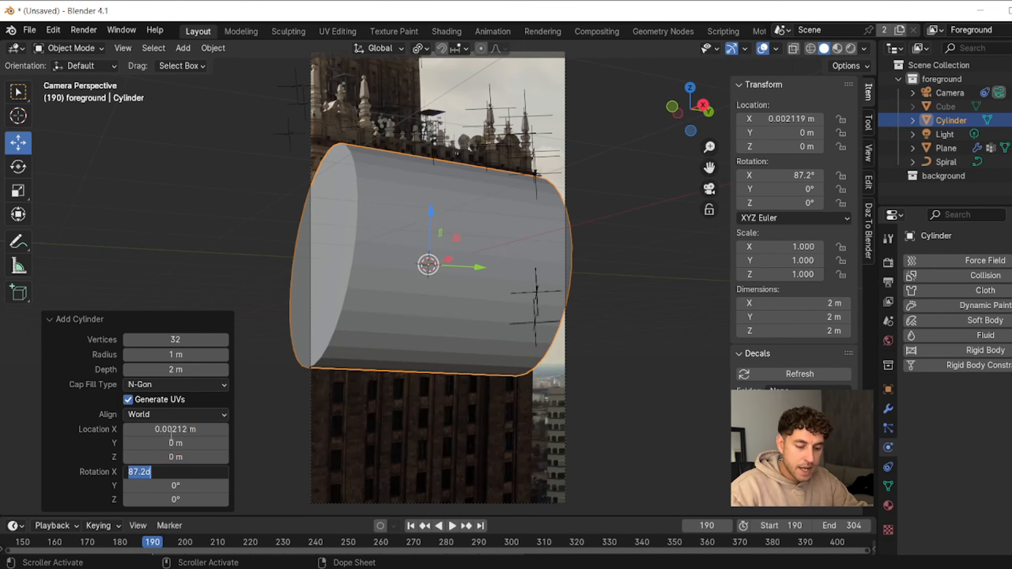
text(90)
key(Return)
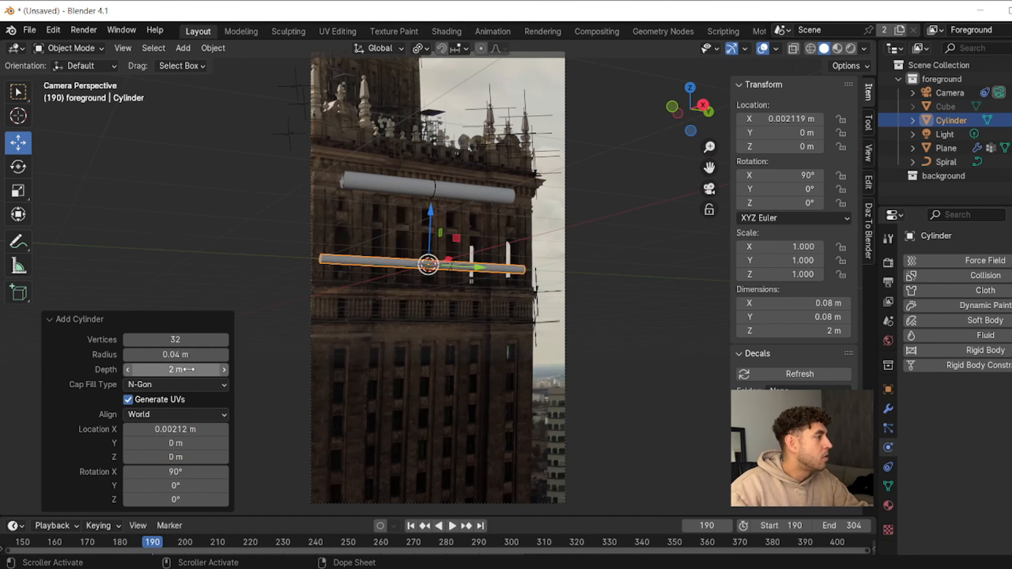
Step: Reduce the cylinder's depth below 2 m to fit the width of the banner roll
click(128, 371)
click(127, 370)
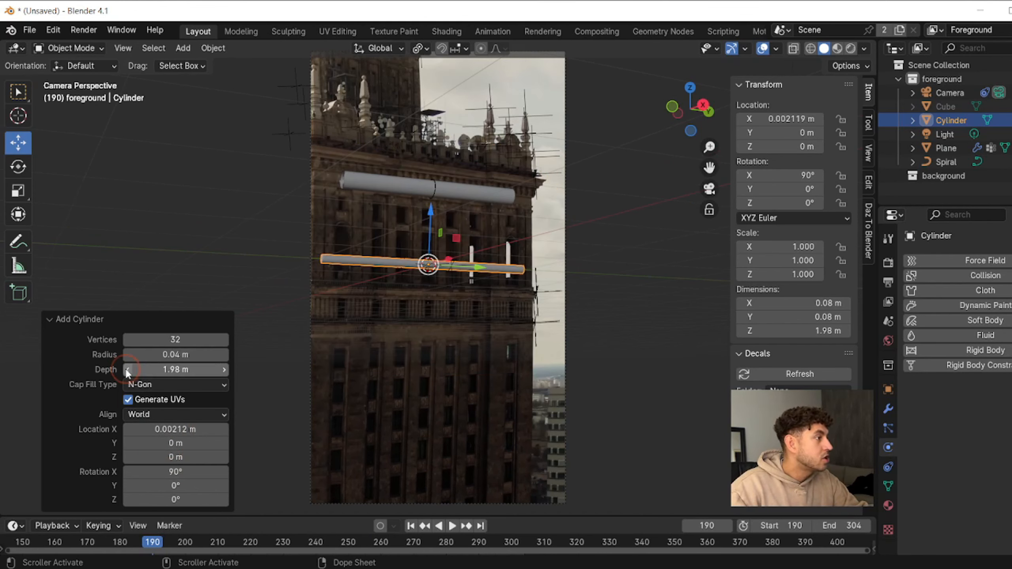
click(127, 370)
drag(127, 371, 88, 371)
Step: Move the cylinder up to the banner roll and align it with the spiral from the front view
drag(430, 208, 428, 118)
key(KP_1)
drag(636, 222, 583, 216)
drag(532, 178, 533, 202)
drag(583, 250, 570, 250)
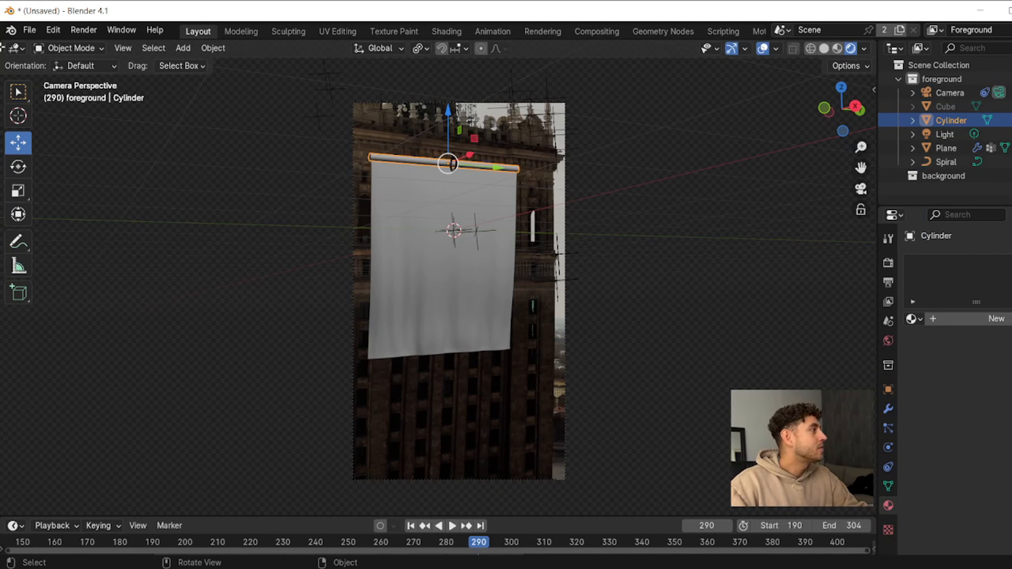
Step: Split the viewport vertically and turn the new area into a Shader Editor
drag(2, 40, 649, 48)
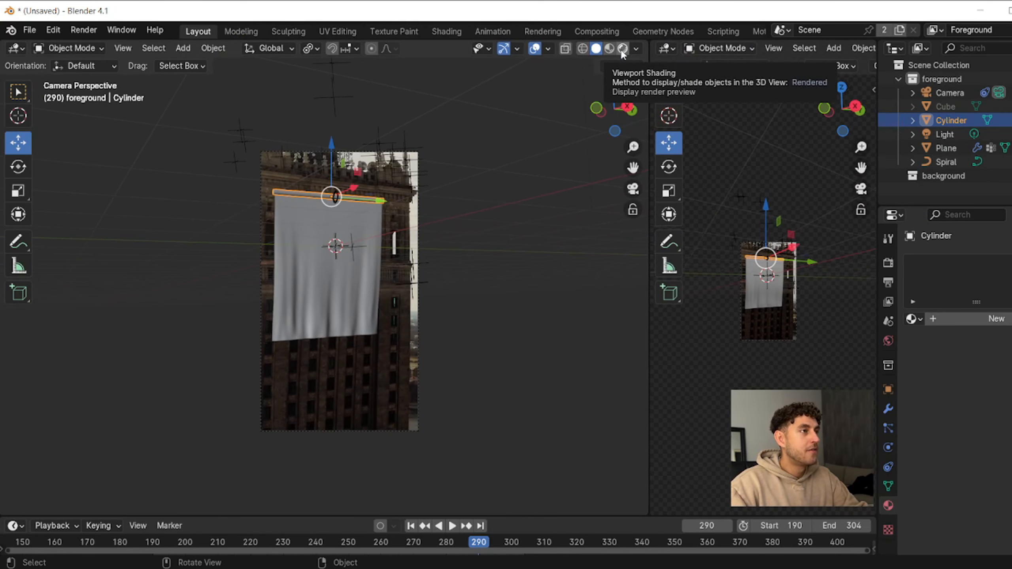
click(665, 50)
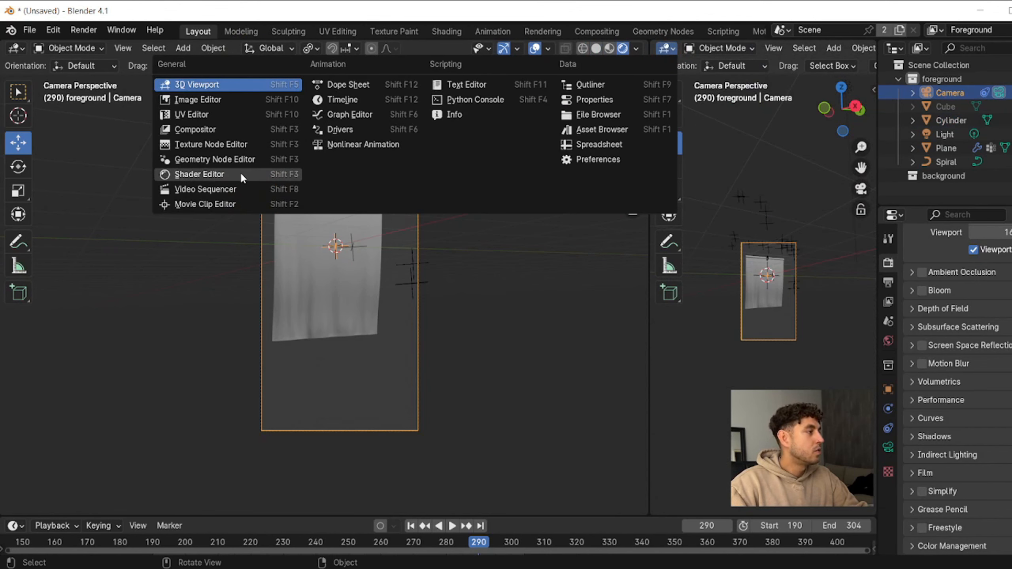
click(255, 175)
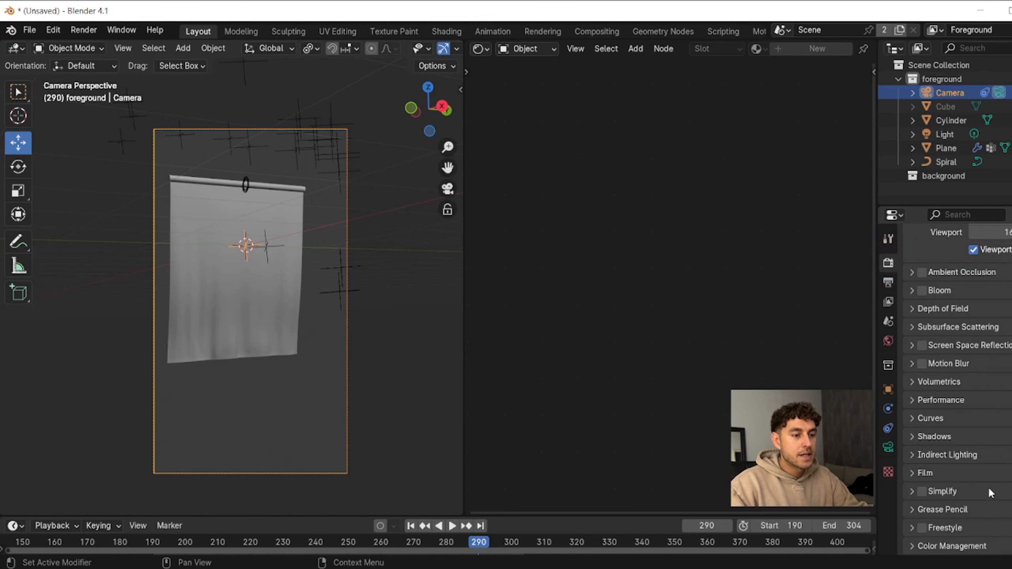
Step: Make the render's film background transparent
click(956, 475)
scroll(964, 459, down, 3)
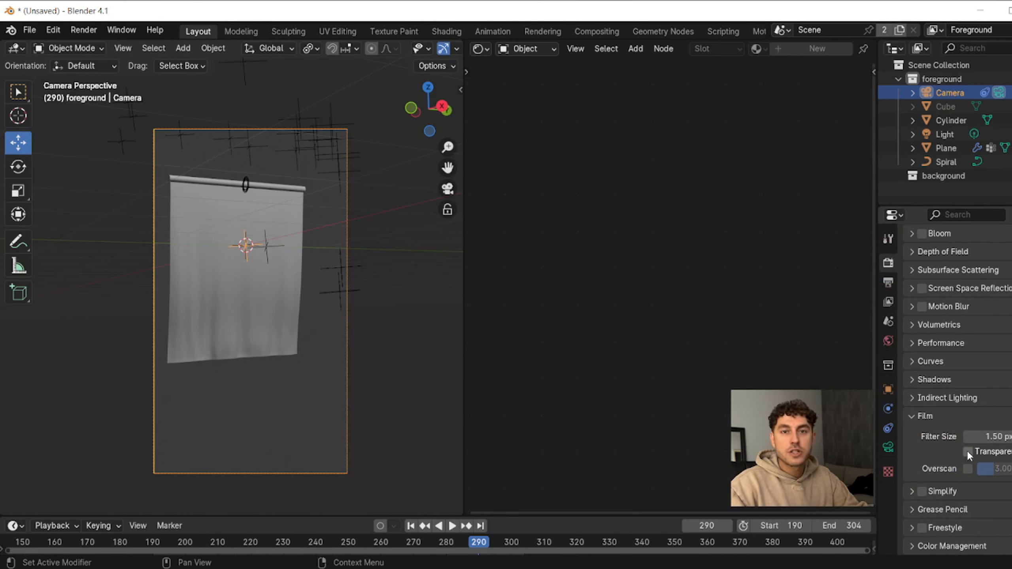
click(968, 452)
scroll(175, 315, up, 2)
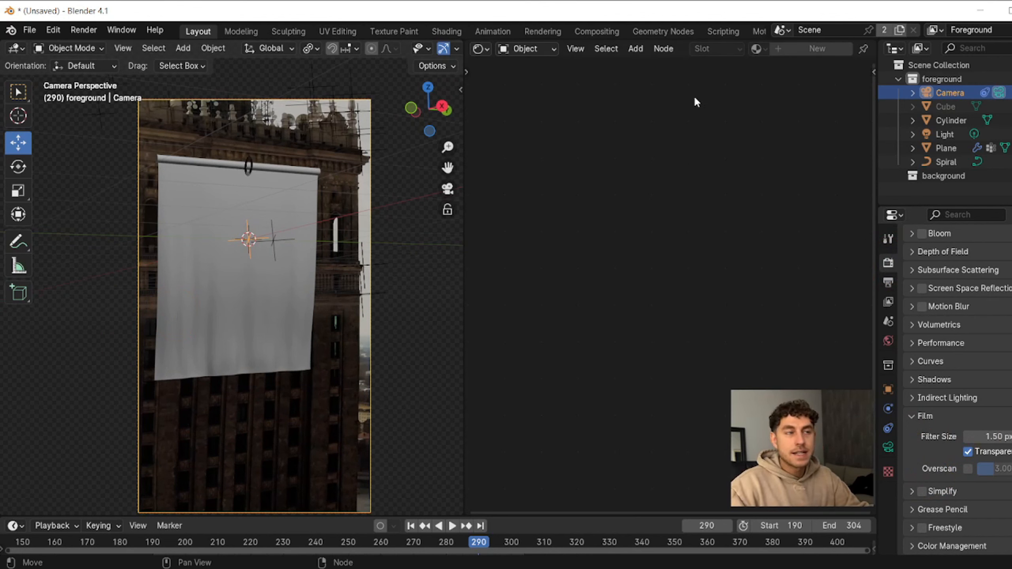
Step: Add an Environment Texture node to the World shader's background color and load night.exr into it
click(525, 48)
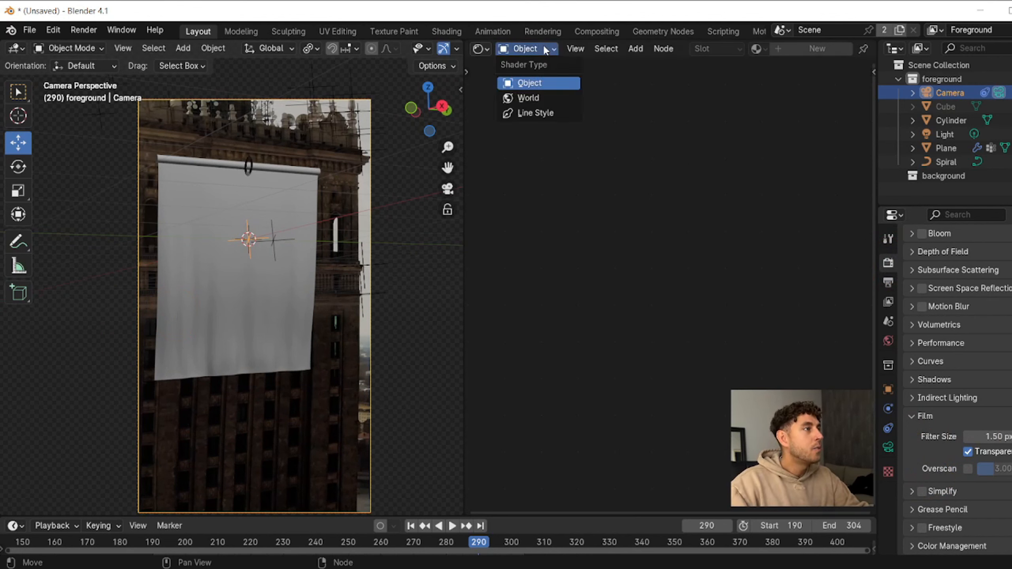
click(543, 97)
scroll(659, 323, up, 8)
key(shift+a)
text(ewnvio)
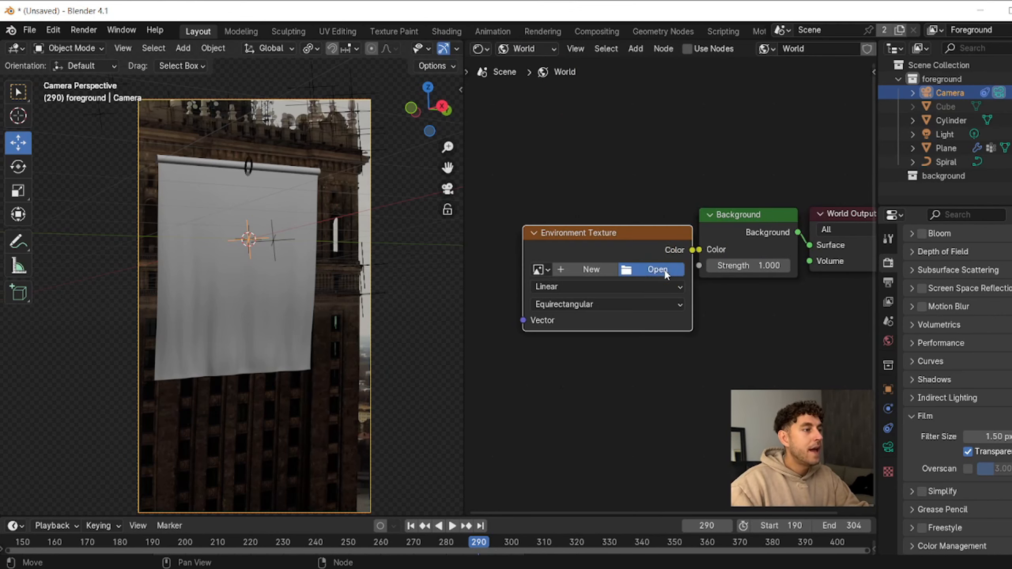
click(661, 269)
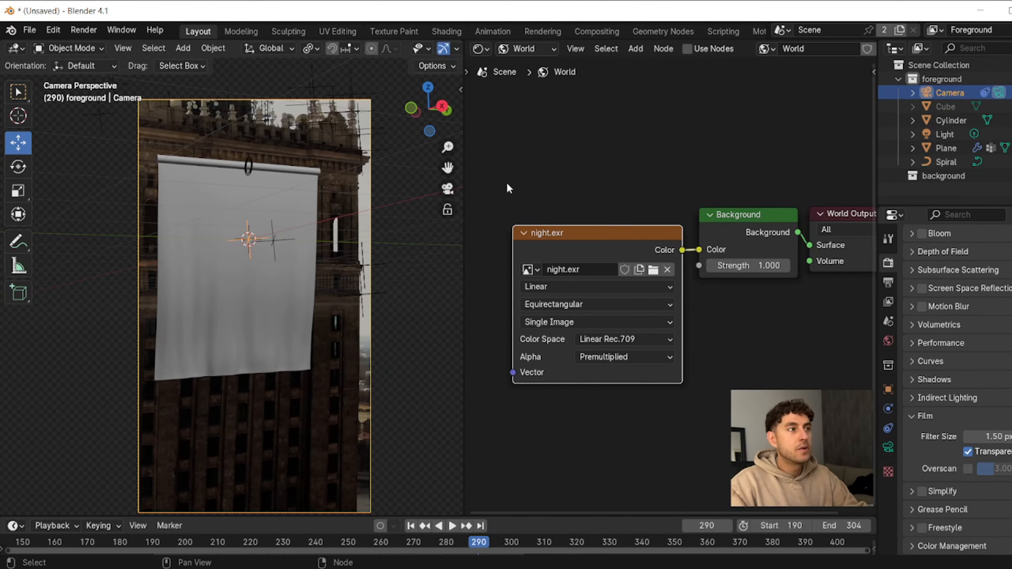
Step: Give the cylinder rod a new material with Metallic 1.0 and Roughness 0.3
click(514, 48)
click(527, 82)
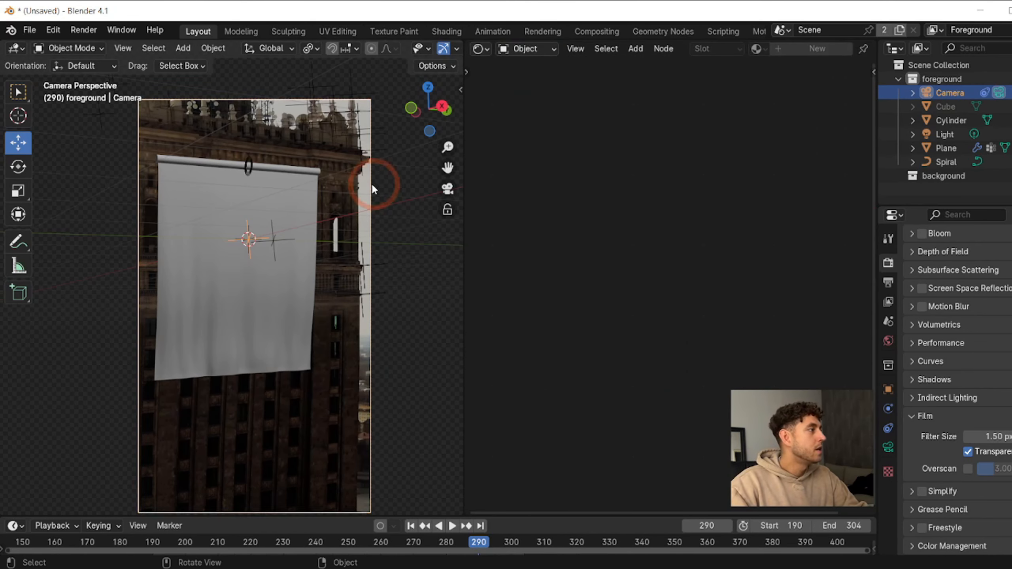
click(191, 162)
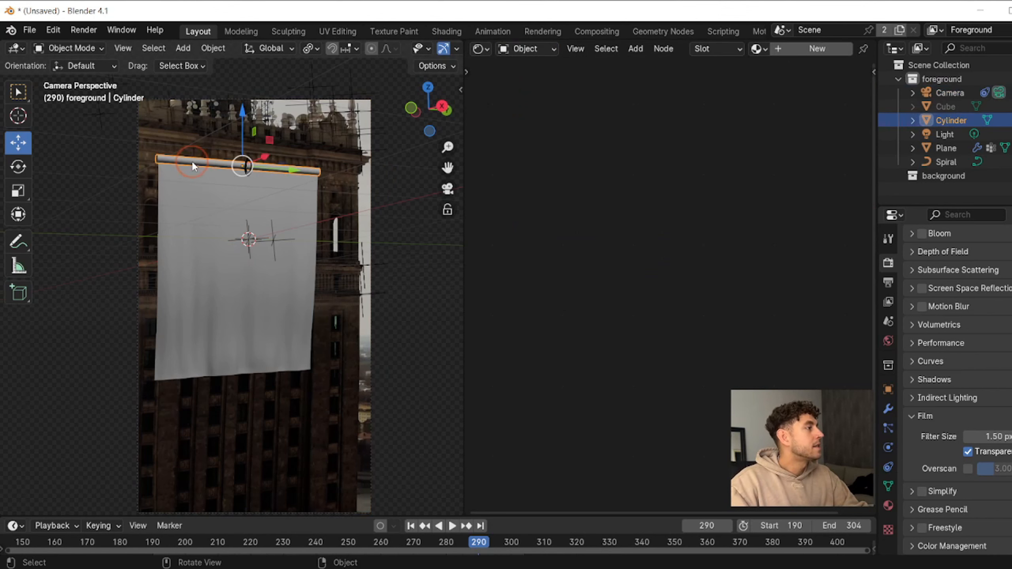
click(803, 49)
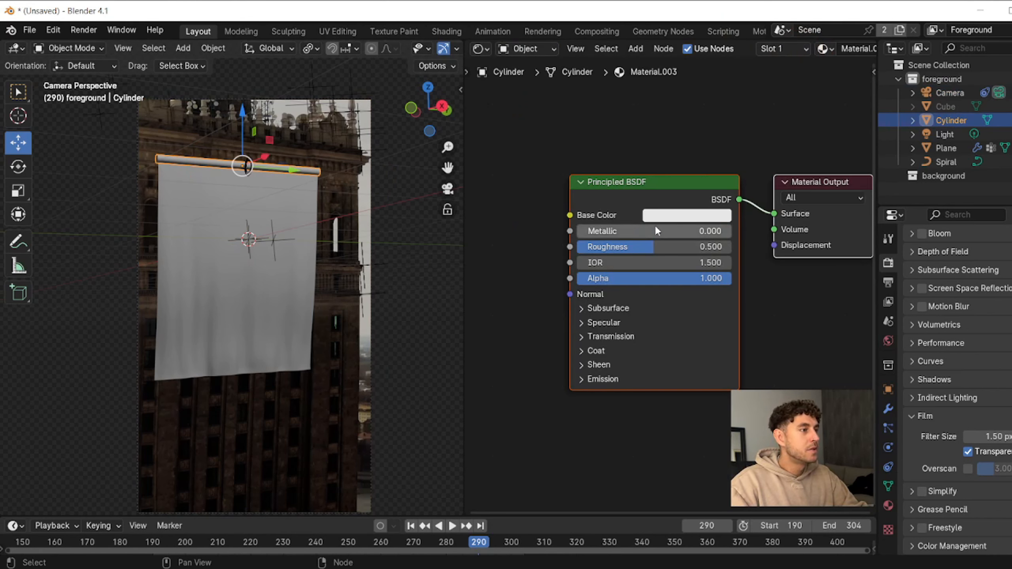
drag(655, 226, 672, 249)
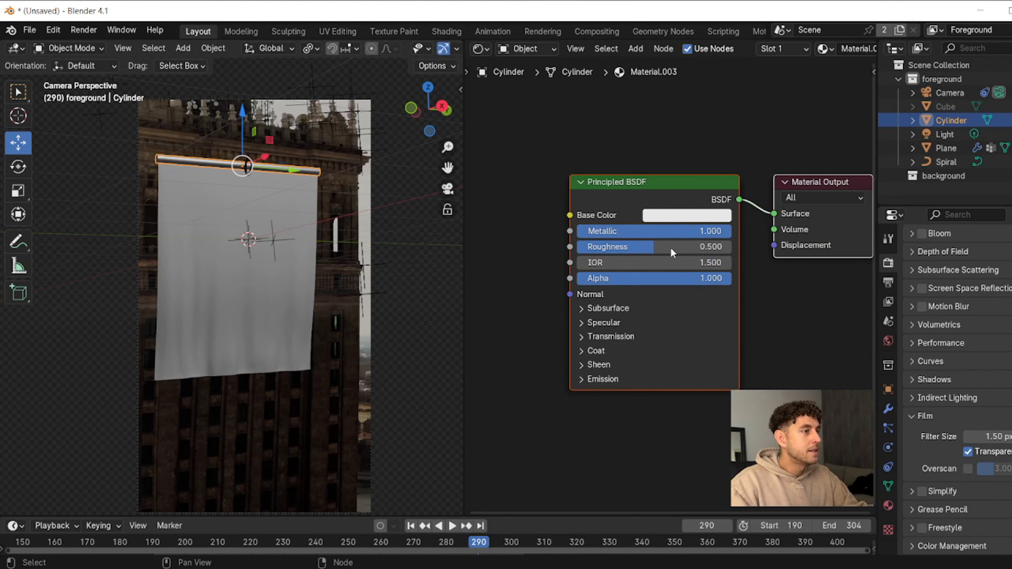
click(673, 247)
text(0.3)
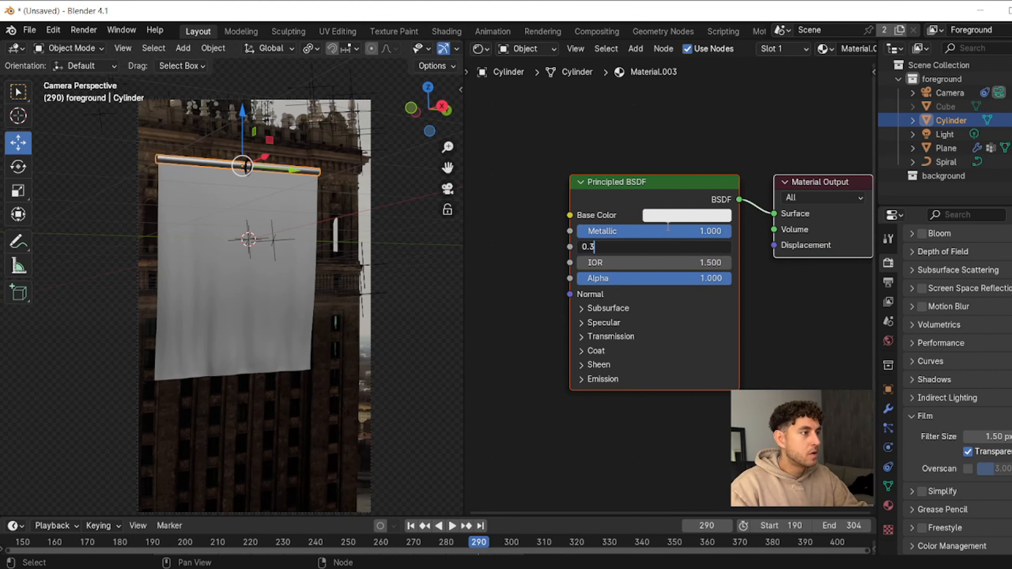
key(Return)
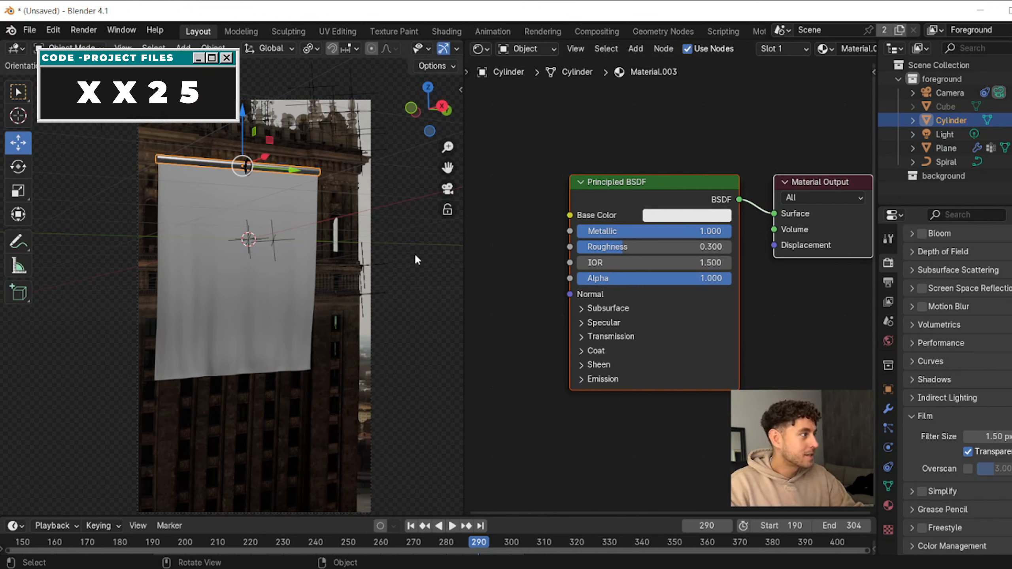
key(ctrl+z)
Step: Give the banner plane a new material with Metallic 0.8 and Roughness 0.8
click(279, 209)
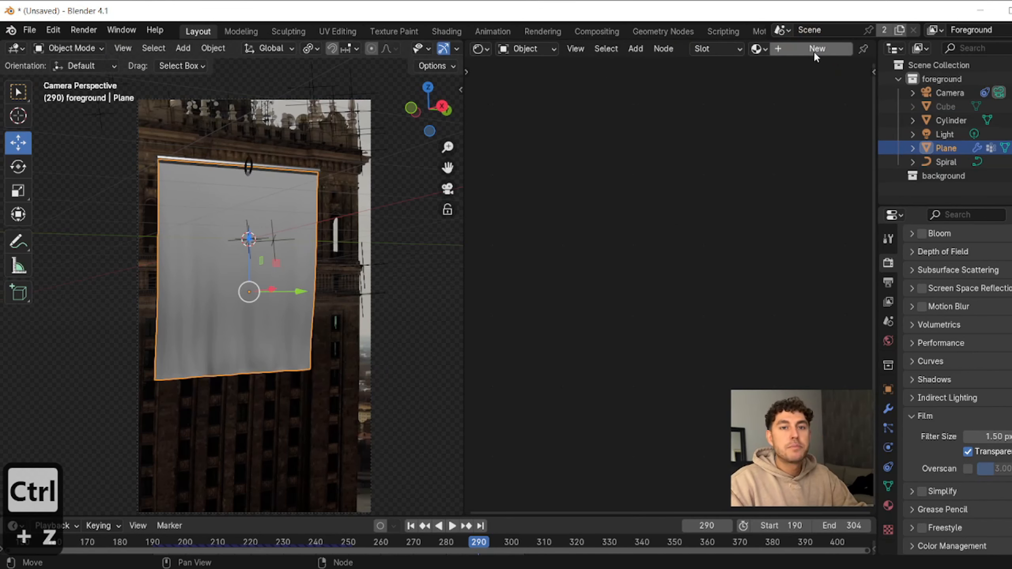
click(813, 51)
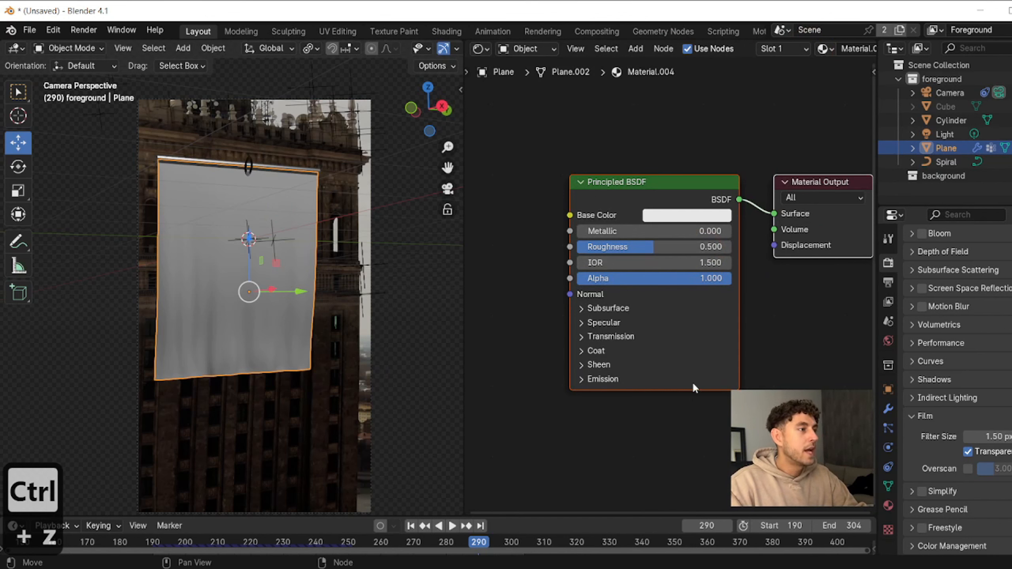
click(662, 231)
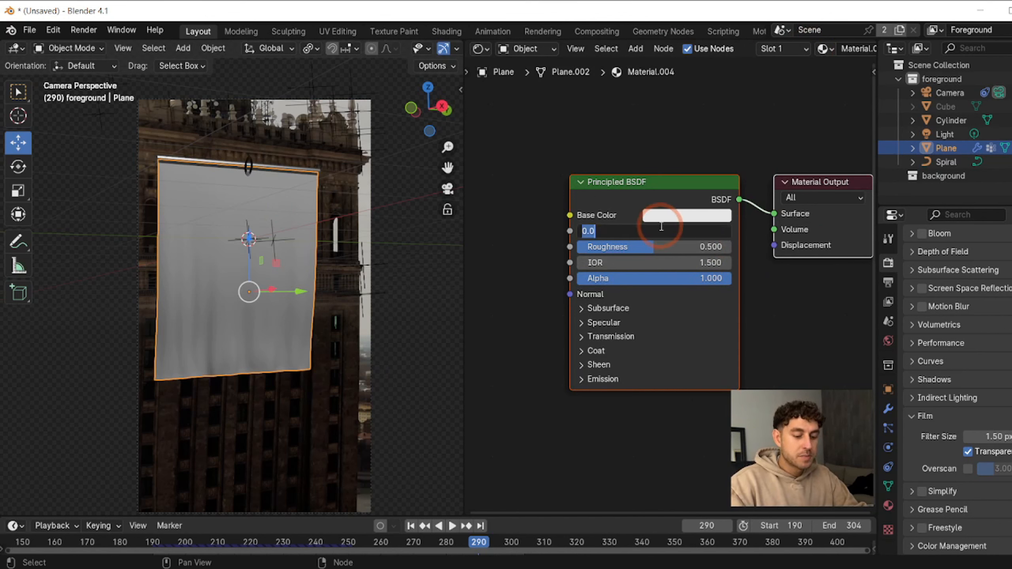
text(0.)
key(Return)
click(653, 241)
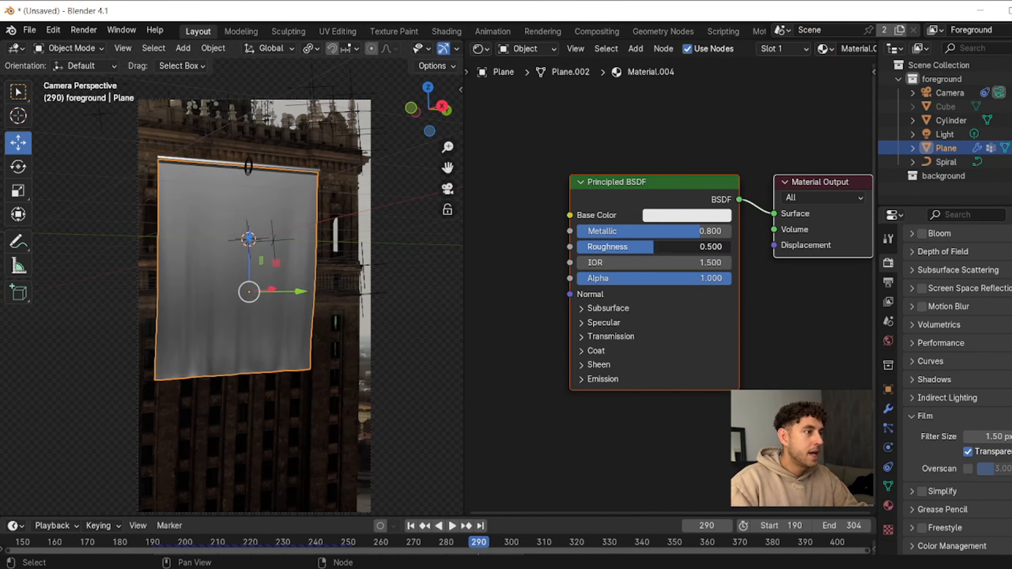
text(0.8)
key(Return)
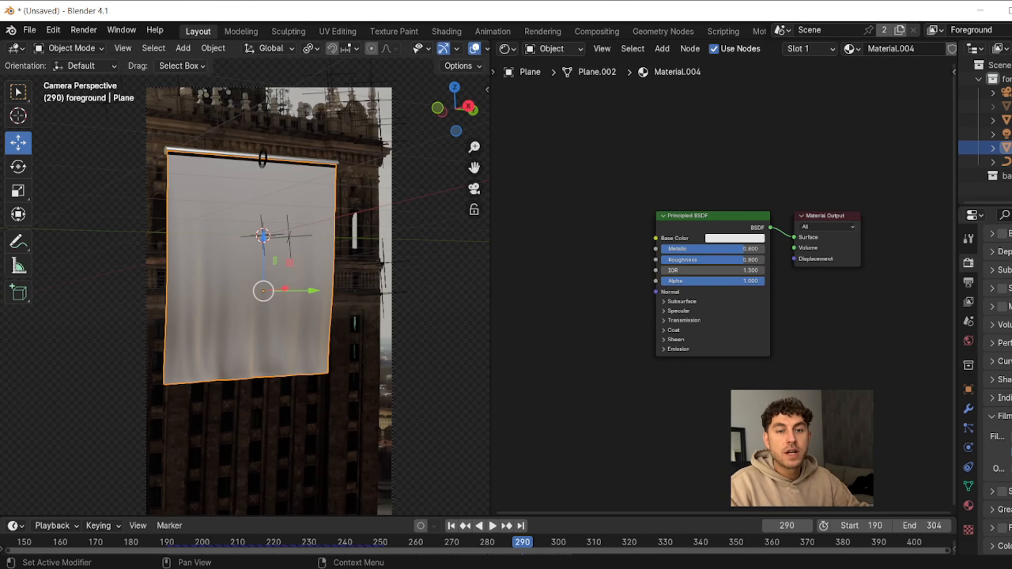
Step: Add the Unbenannt-10000.png image texture to the banner material and connect its Color to the Base Color
drag(556, 263, 655, 238)
click(568, 263)
middle_drag(523, 373, 696, 333)
Step: Connect a Mapping node to the image texture's Vector input and feed it from a Texture Coordinate node's Generated output
drag(695, 332, 583, 316)
text(mapp)
key(Return)
text(te)
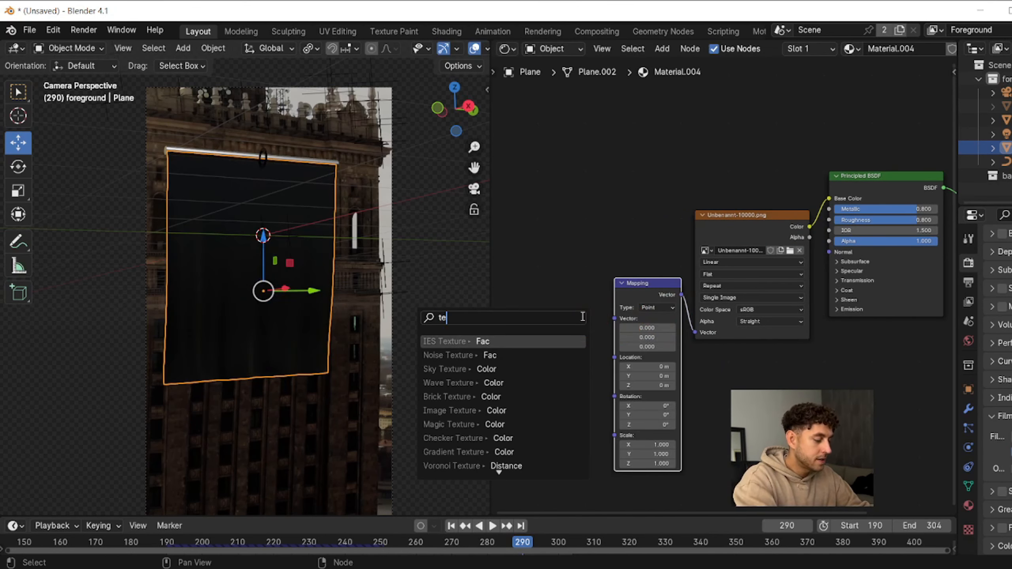
text(xture coo)
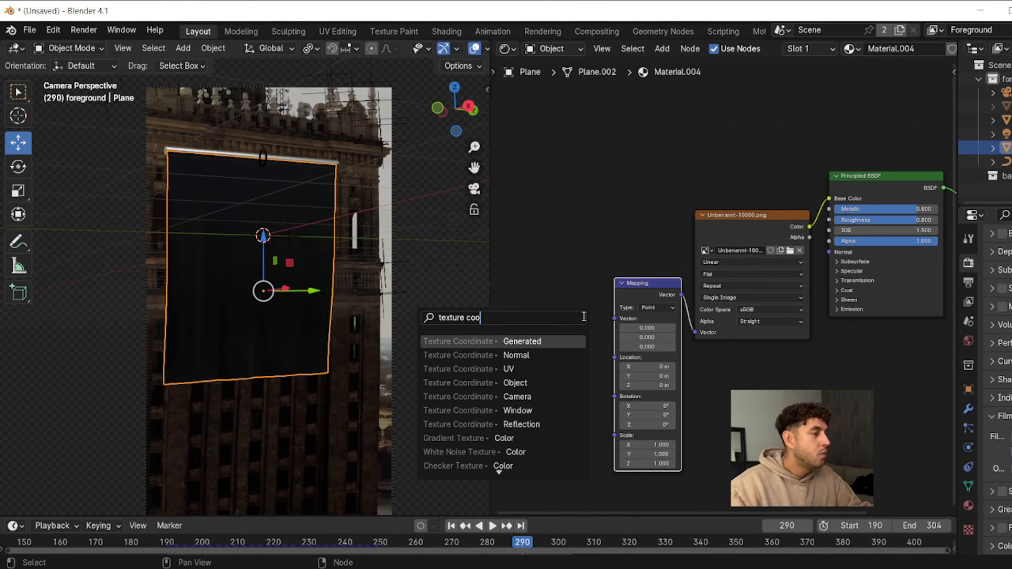
click(533, 344)
click(598, 319)
Step: Set the Mapping node's Z rotation to 90° to turn the banner artwork upright
double_click(648, 396)
text(9)
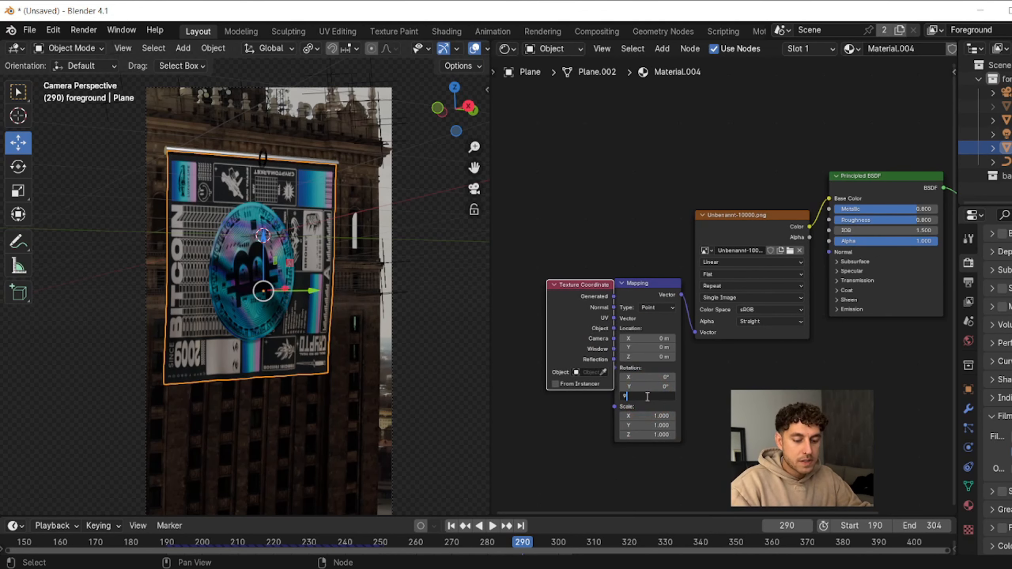
text(0)
key(Return)
Step: Play the textured banner's unrolling from frame 190 and stop the playback
key(shift+Left)
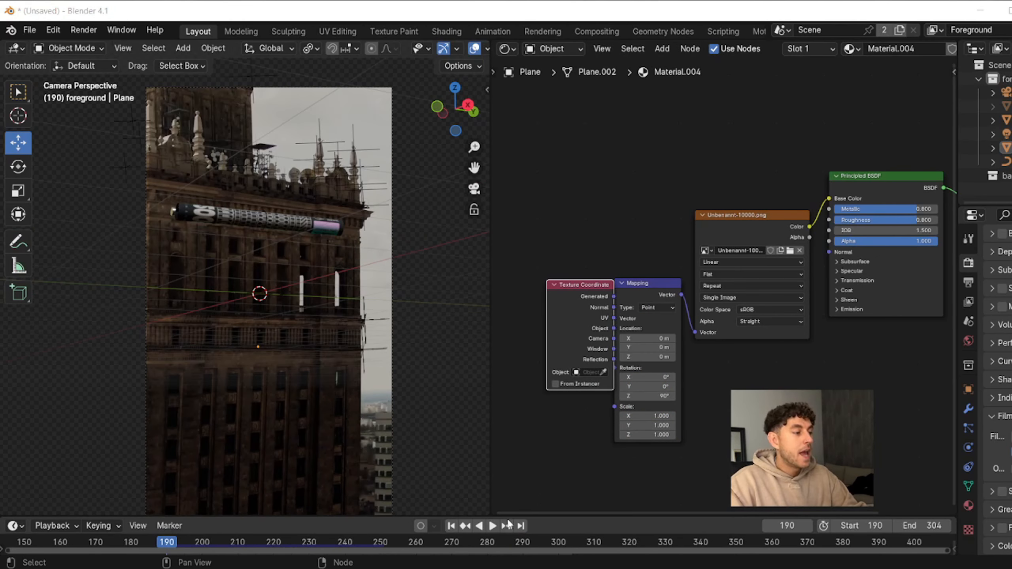
click(493, 527)
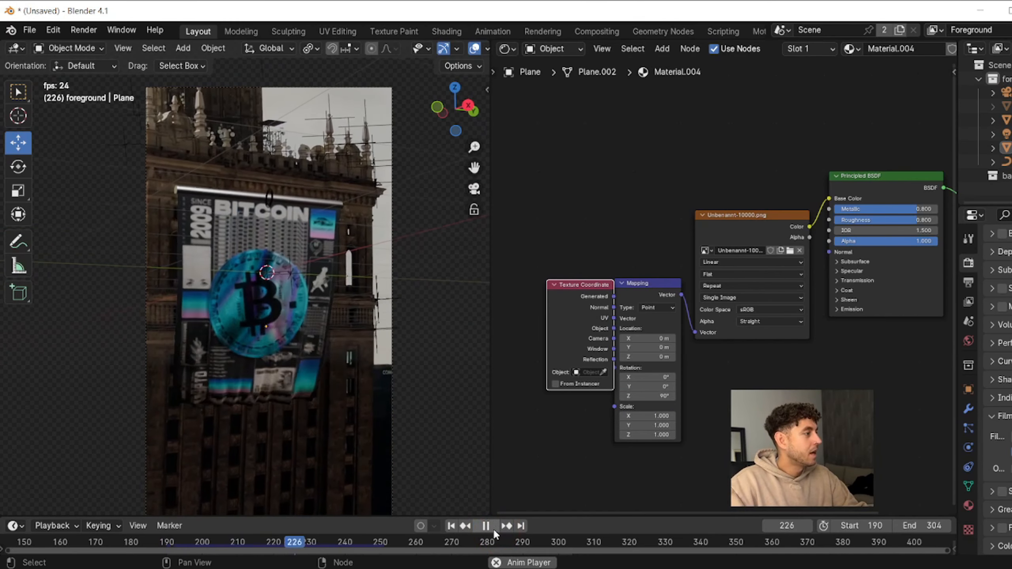
click(486, 526)
Step: Enable EEVEE's Ambient Occlusion and set its distance to 150 m
click(952, 124)
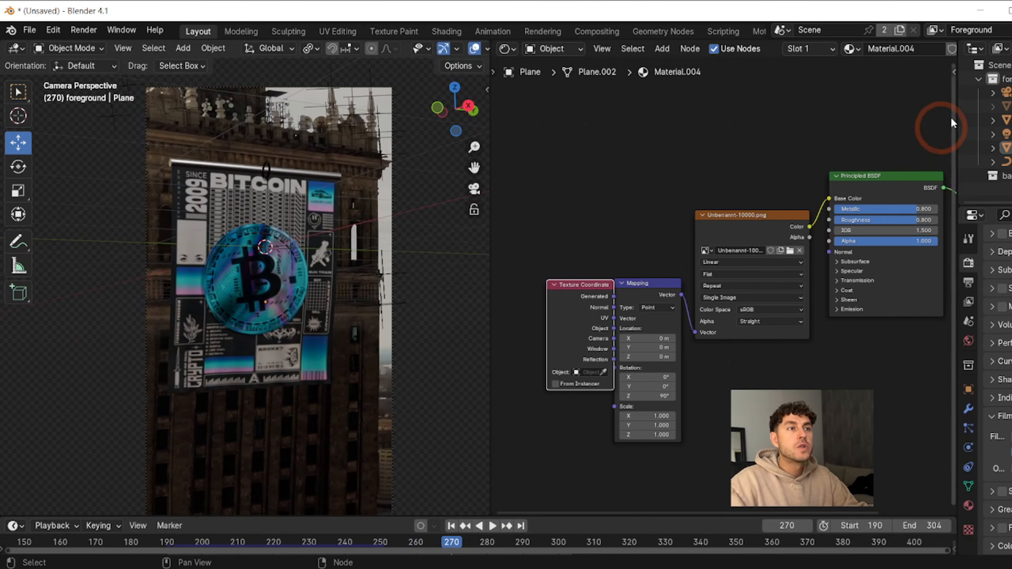
click(1006, 94)
drag(957, 147, 763, 167)
click(773, 264)
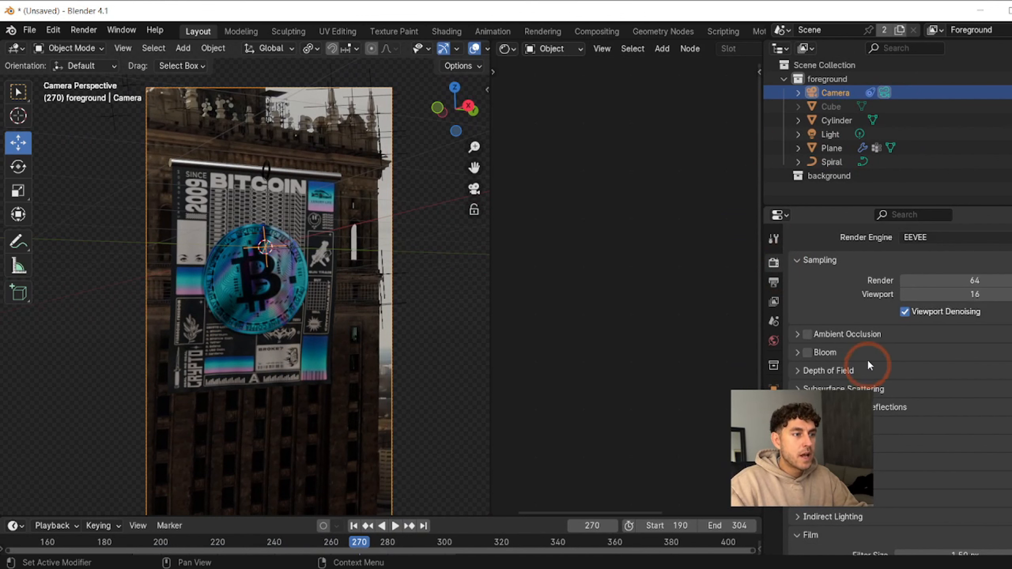
click(807, 334)
click(798, 335)
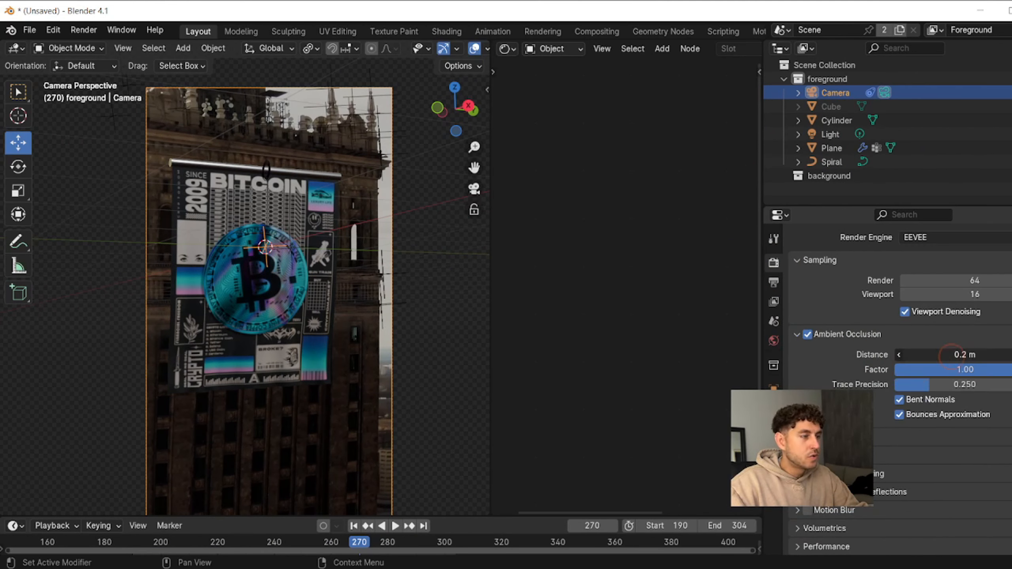
drag(951, 354, 1004, 354)
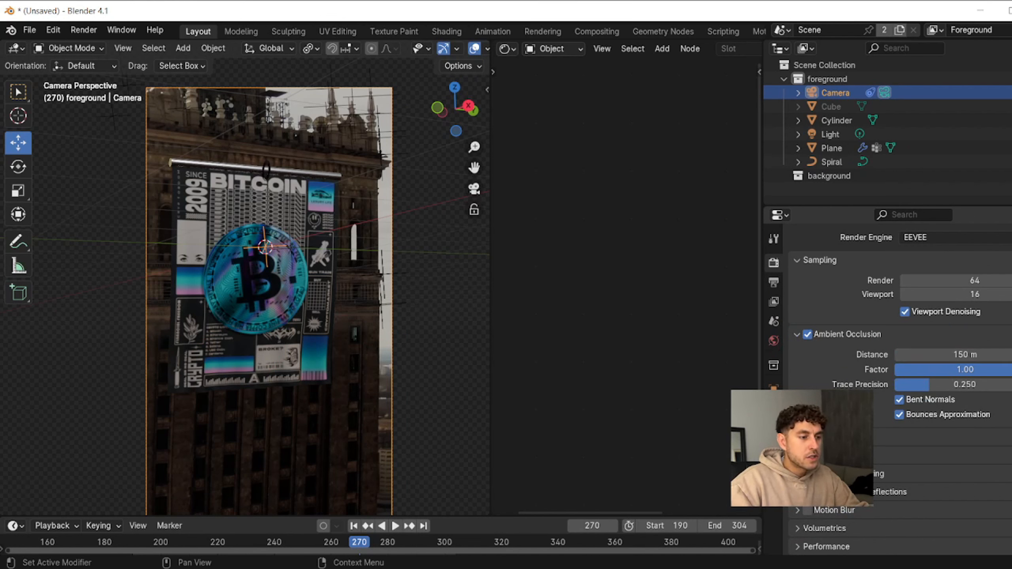
Step: Enable Screen Space Reflections with Refraction, and turn on Bloom
click(904, 491)
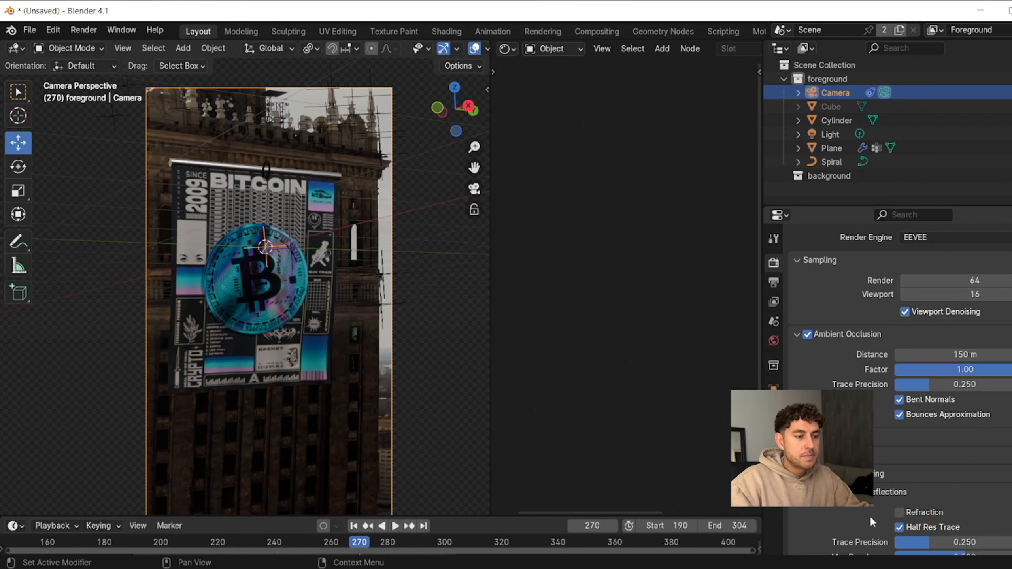
scroll(869, 516, down, 2)
click(900, 485)
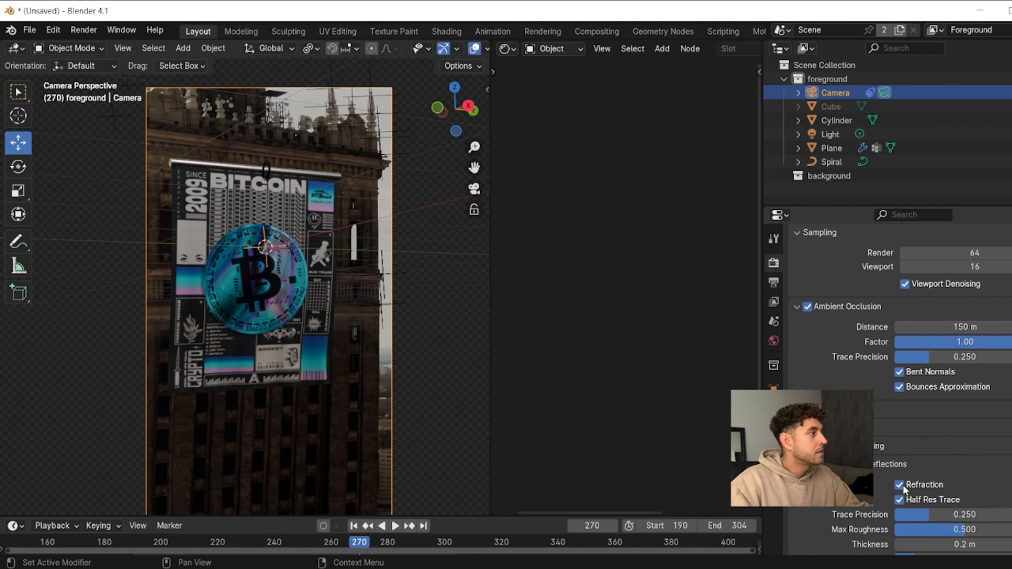
scroll(878, 481, down, 10)
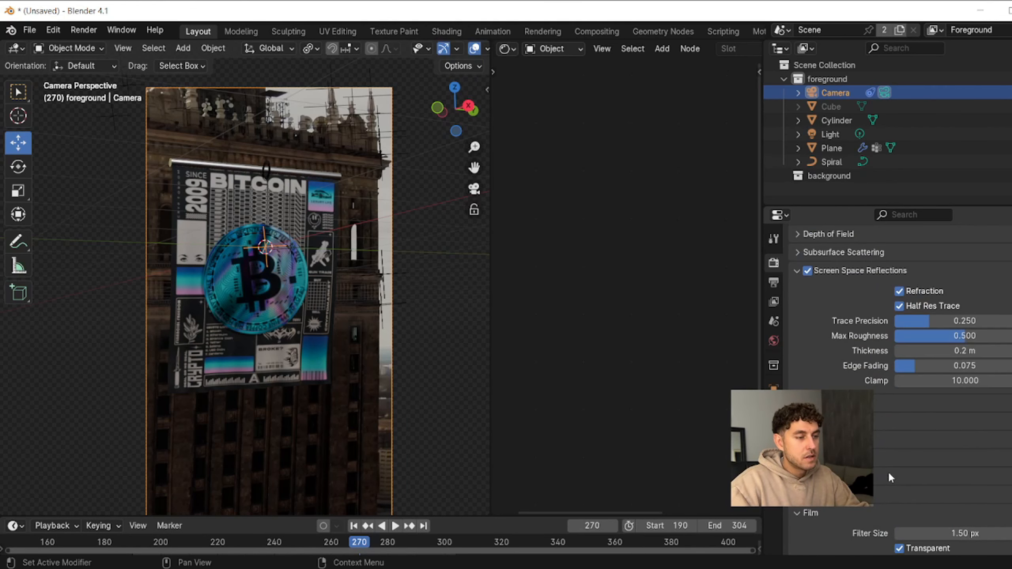
scroll(888, 471, up, 6)
click(806, 326)
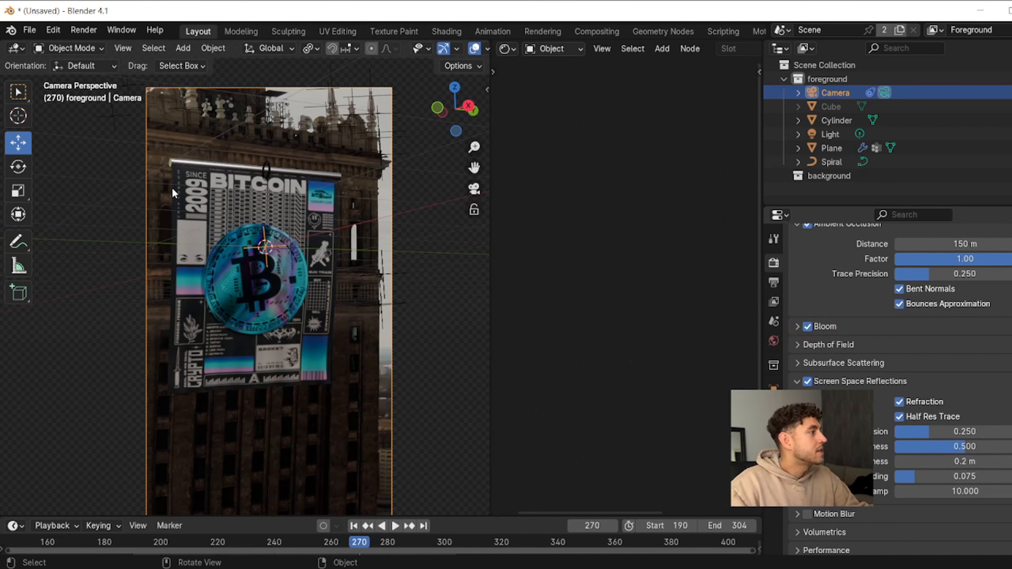
Step: Set the World shader's Background strength to 1.5
click(553, 48)
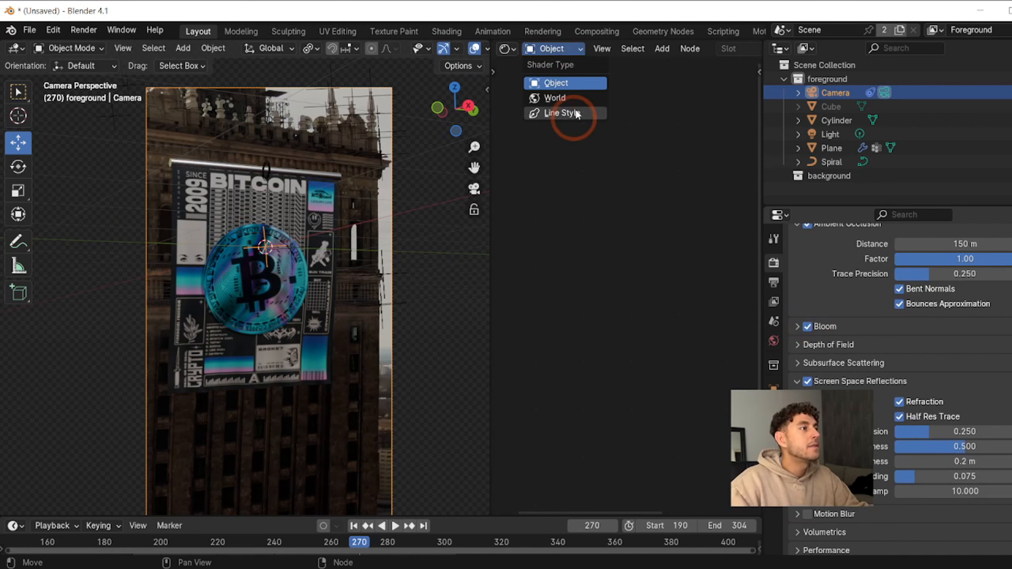
click(574, 98)
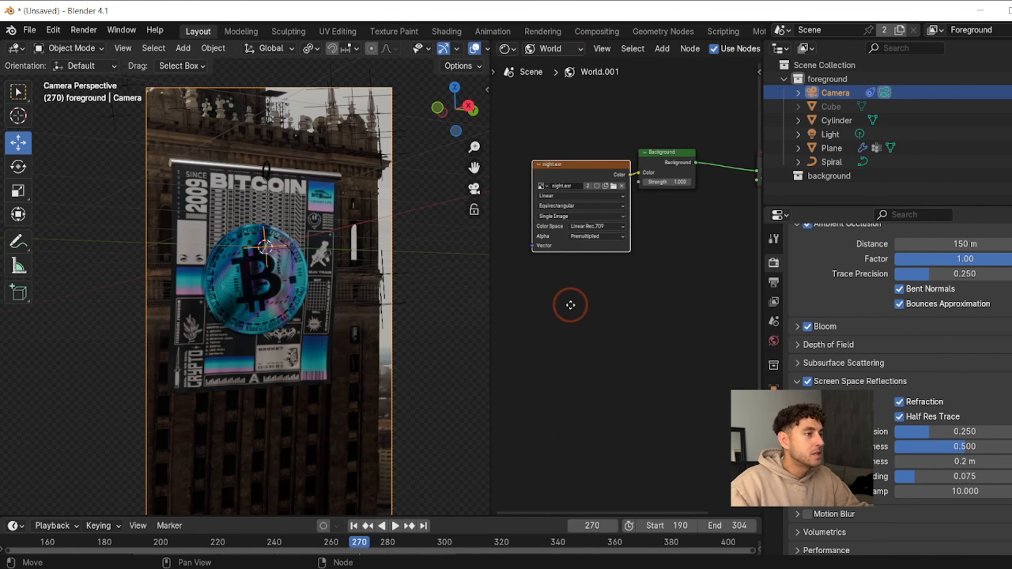
scroll(646, 310, up, 3)
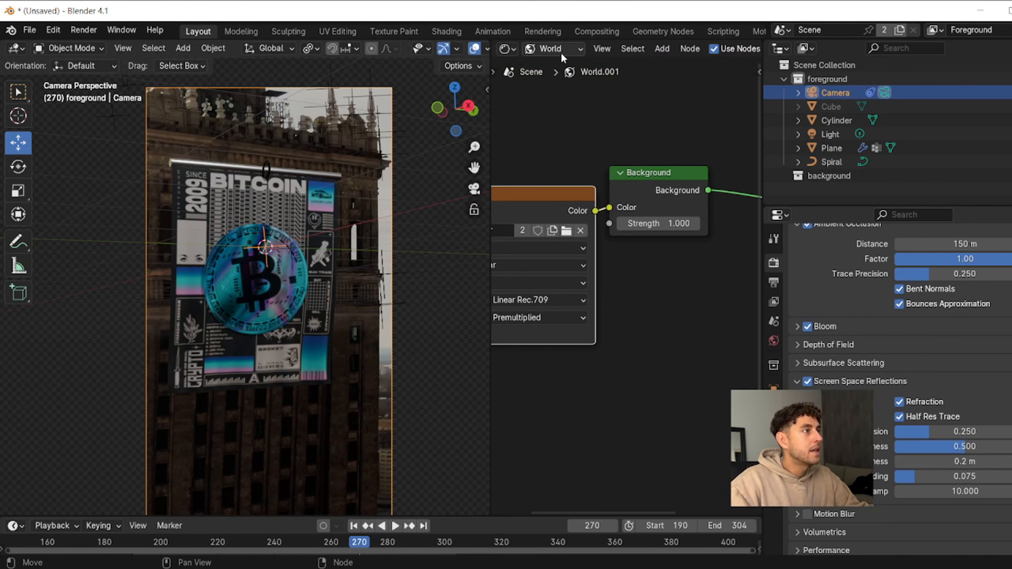
click(664, 221)
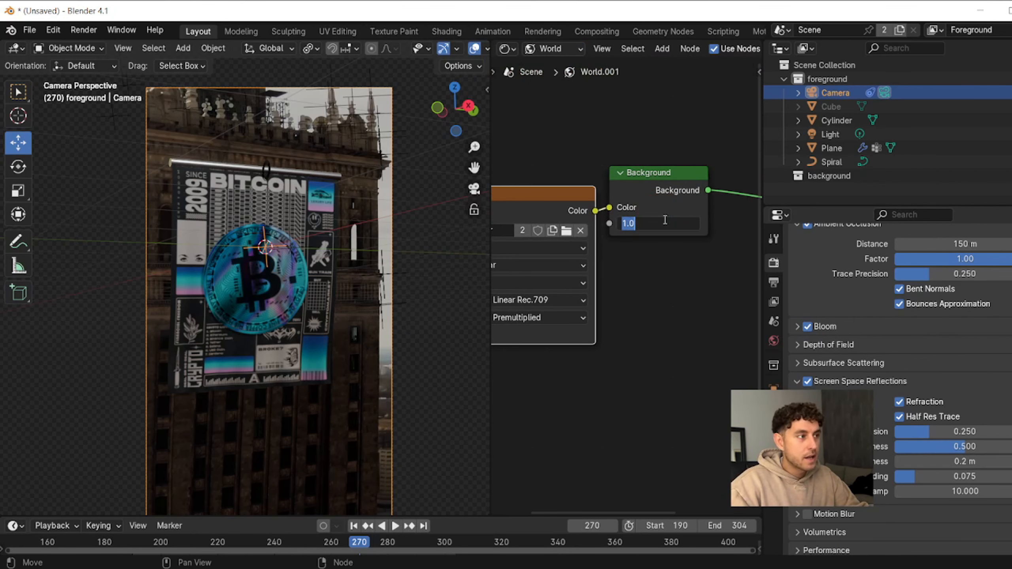
text(2)
key(BackSpace)
text(1.5)
key(Return)
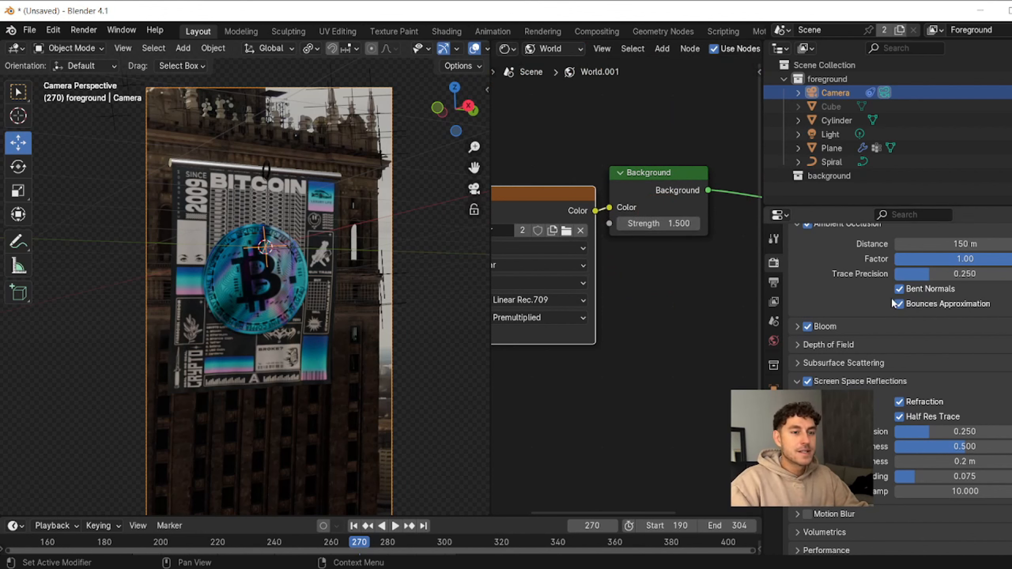